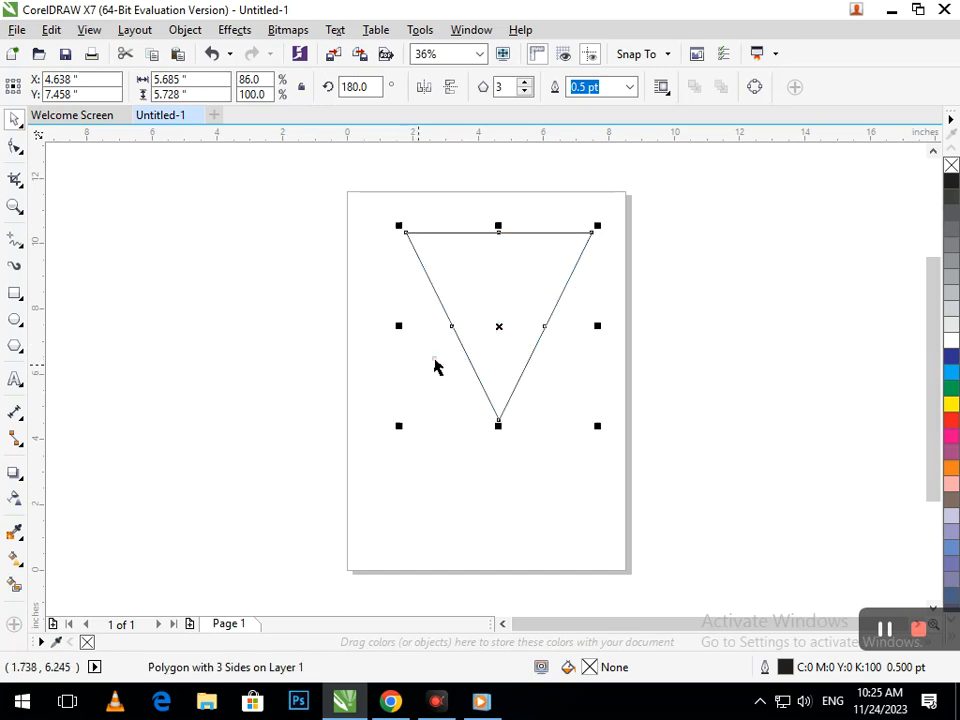
# Step: Widen the inverted triangle to about 7.58" and move it lower on the page, centred at about X 4.0", Y 5.2"
pyautogui.moveTo(381, 422); pyautogui.dragTo(352, 422)
pyautogui.click(604, 437)
pyautogui.click(511, 432)
pyautogui.moveTo(511, 432); pyautogui.dragTo(504, 401)
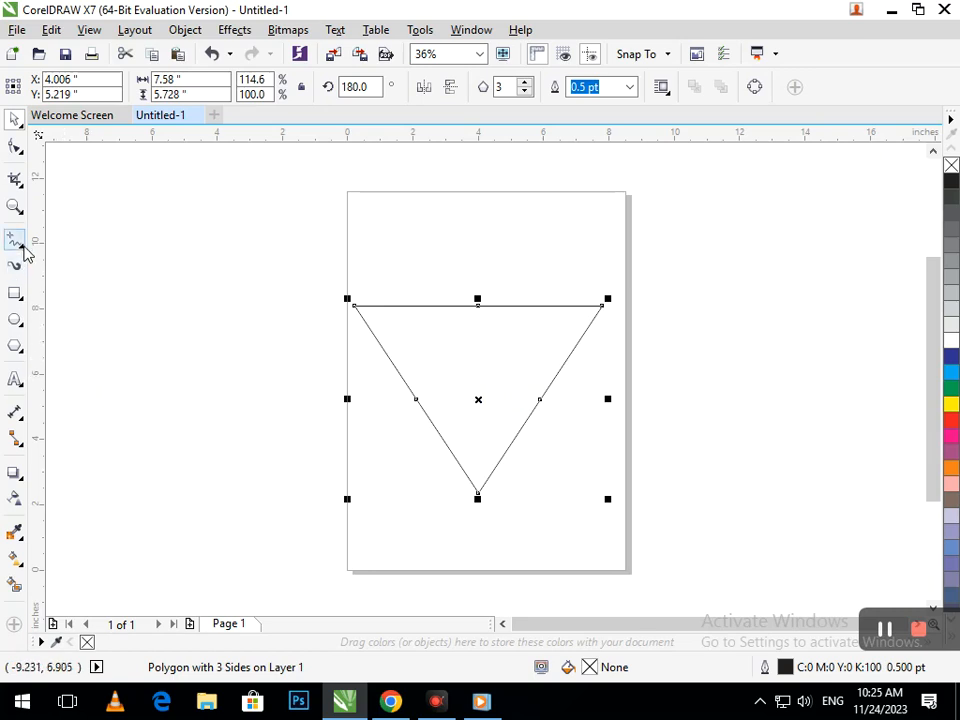
# Step: Draw a vertical 2-point line from the triangle's top edge to its lower tip and place a copy close to each side
pyautogui.click(22, 246)
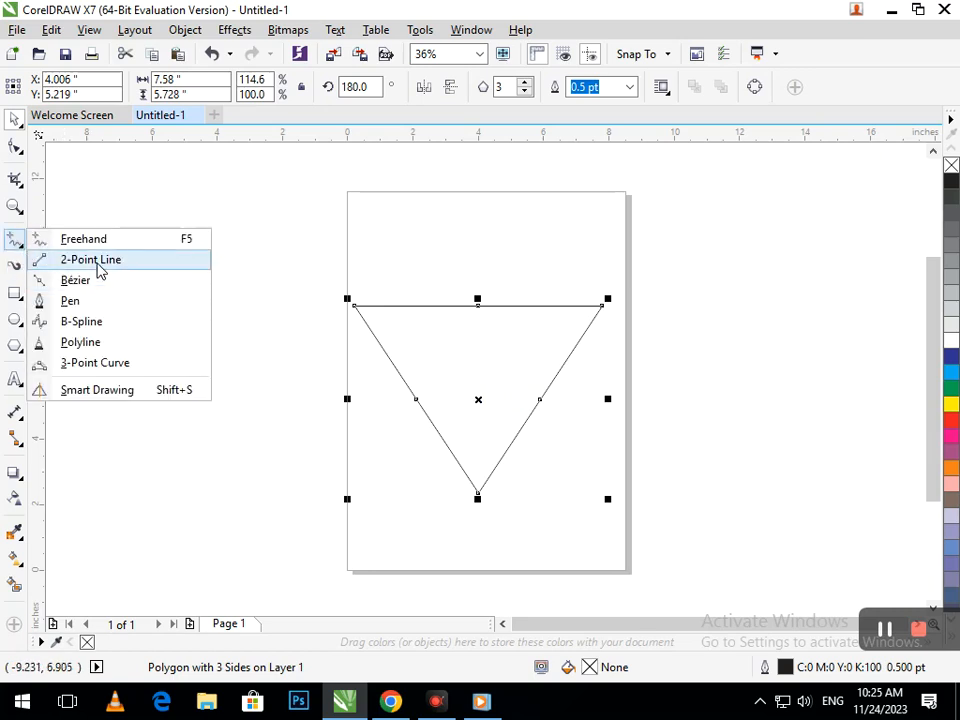
pyautogui.click(92, 260)
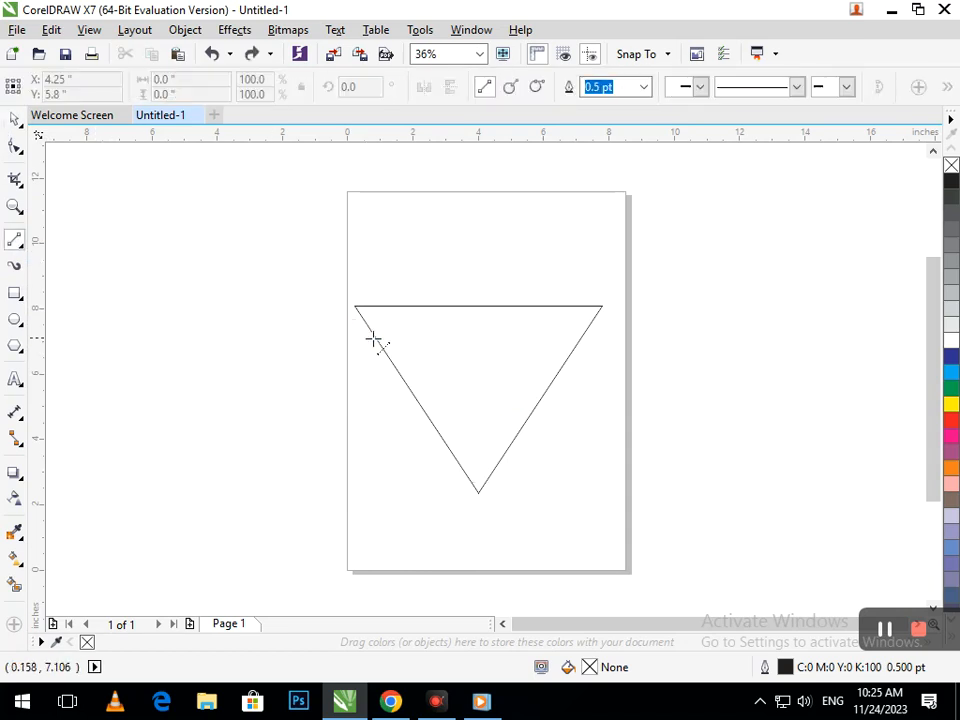
pyautogui.moveTo(480, 305); pyautogui.dragTo(478, 492)
pyautogui.click(14, 118)
pyautogui.click(163, 332)
pyautogui.moveTo(479, 416)
pyautogui.mouseDown()
pyautogui.moveTo(467, 404)
pyautogui.moveTo(490, 408)
pyautogui.mouseUp()
pyautogui.click(527, 454)
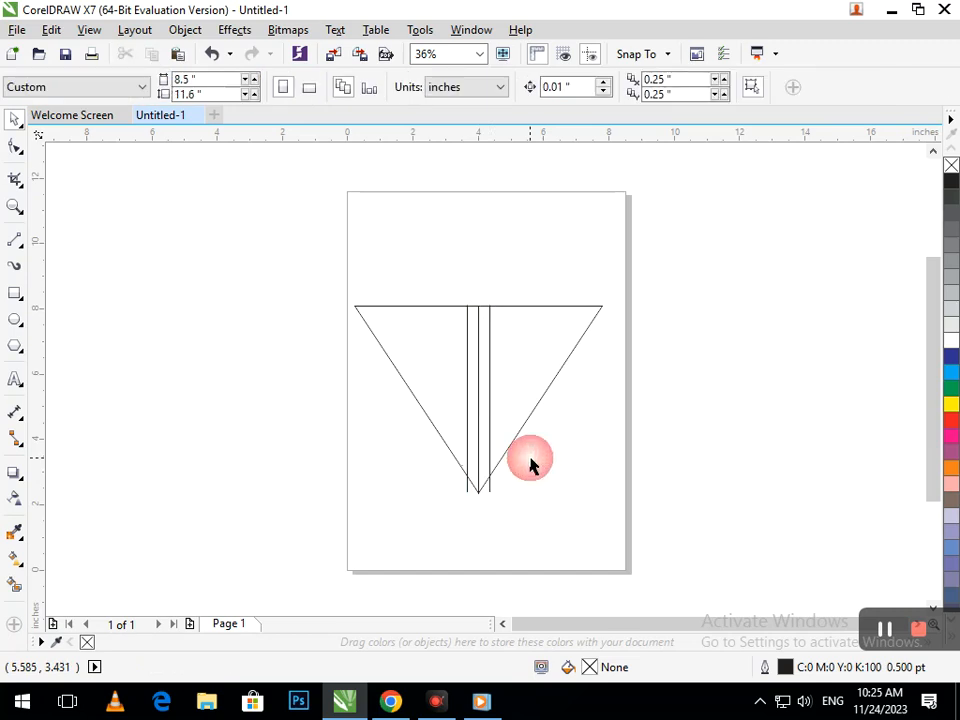
# Step: Draw a horizontal line about 3.16" long across the triangle's left half and shift it right so it ends at the centre line
pyautogui.click(15, 240)
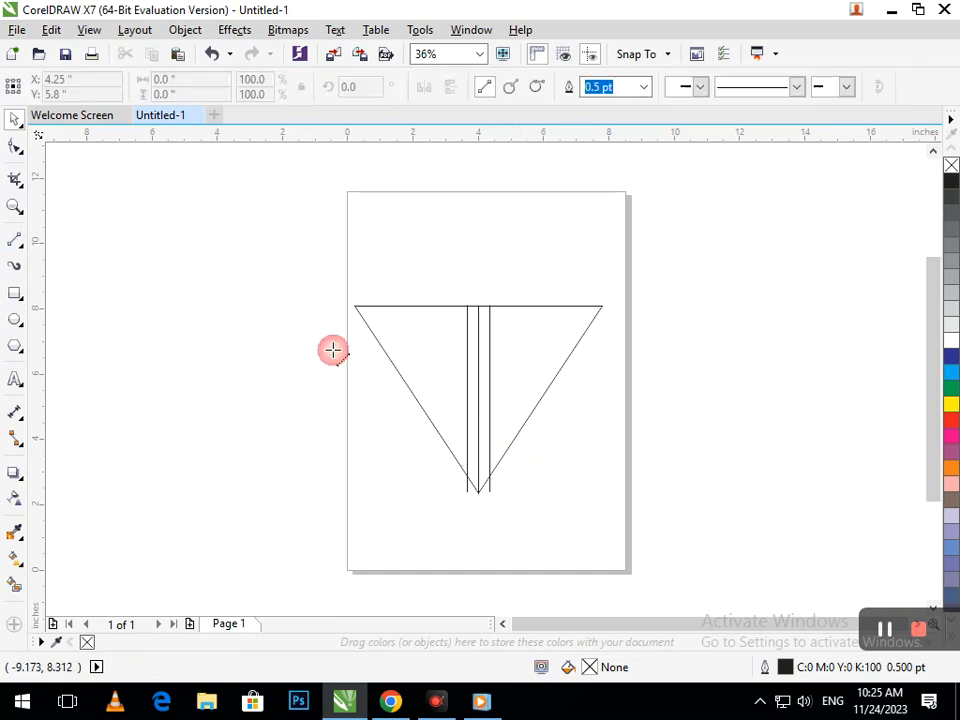
pyautogui.moveTo(363, 348)
pyautogui.mouseDown()
pyautogui.moveTo(546, 386)
pyautogui.moveTo(463, 356)
pyautogui.mouseUp()
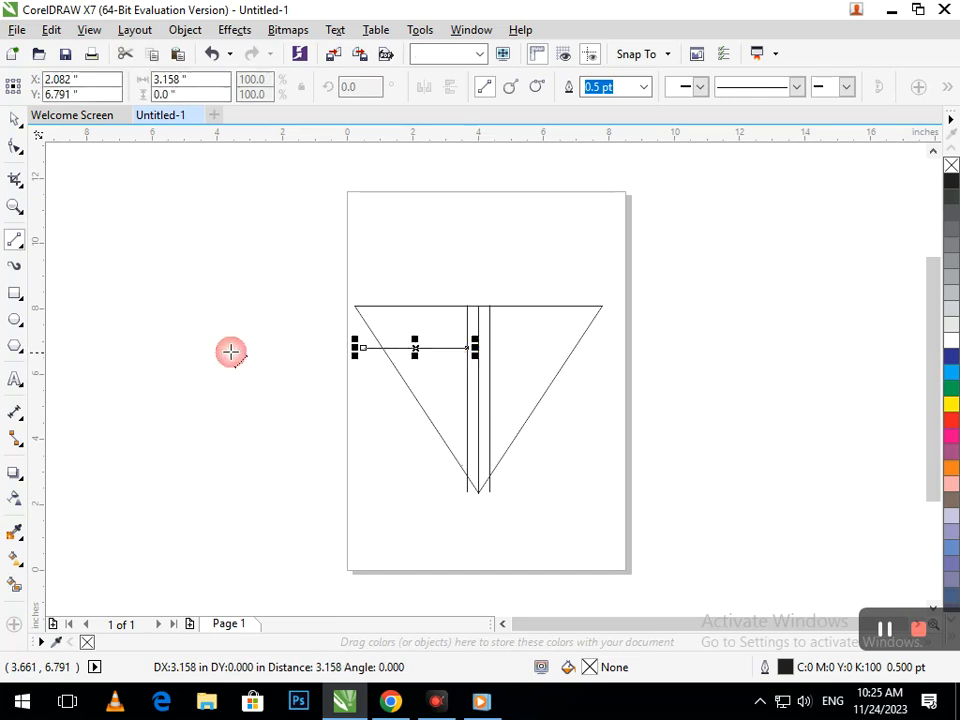
pyautogui.click(18, 119)
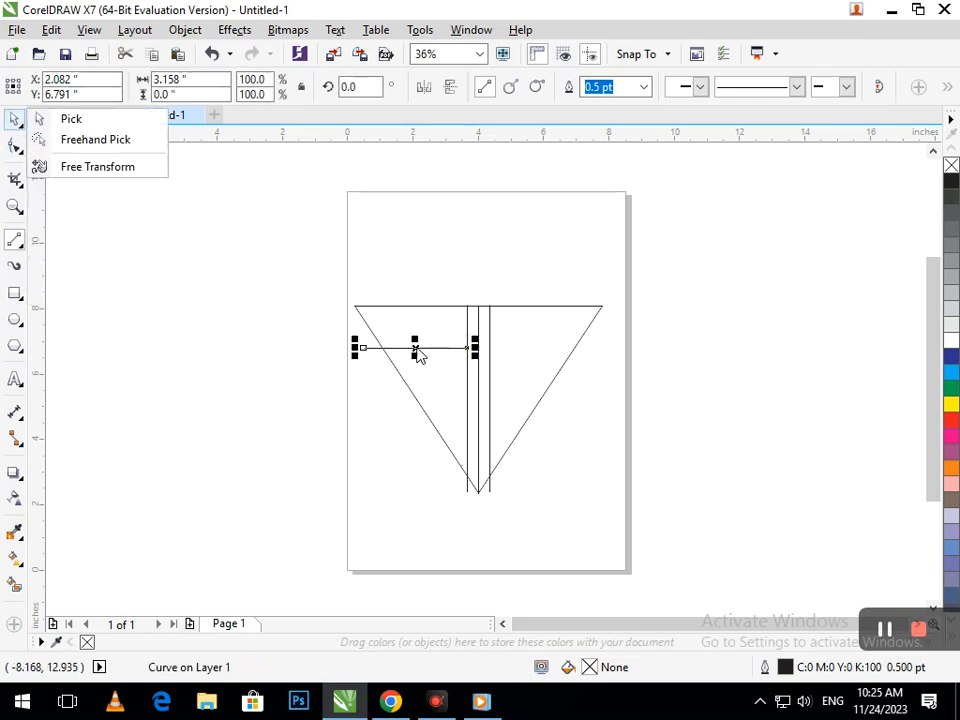
pyautogui.click(15, 119)
pyautogui.click(146, 265)
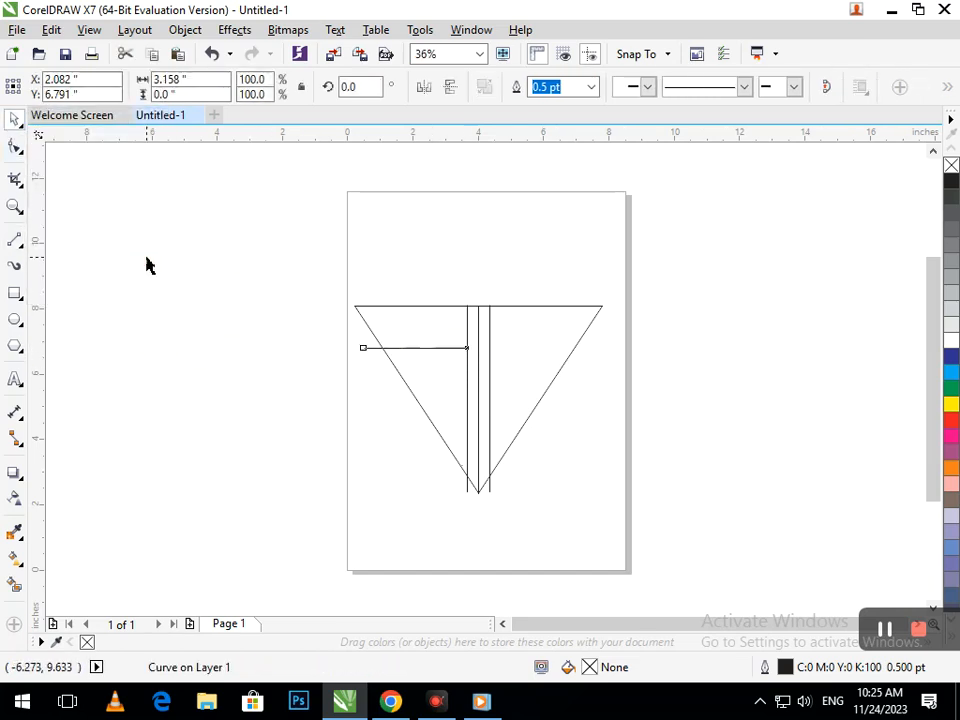
pyautogui.moveTo(371, 349); pyautogui.dragTo(384, 348)
# Step: Convert the horizontal line to a curve and bend it downward into an arc about 0.43" deep
pyautogui.click(15, 147)
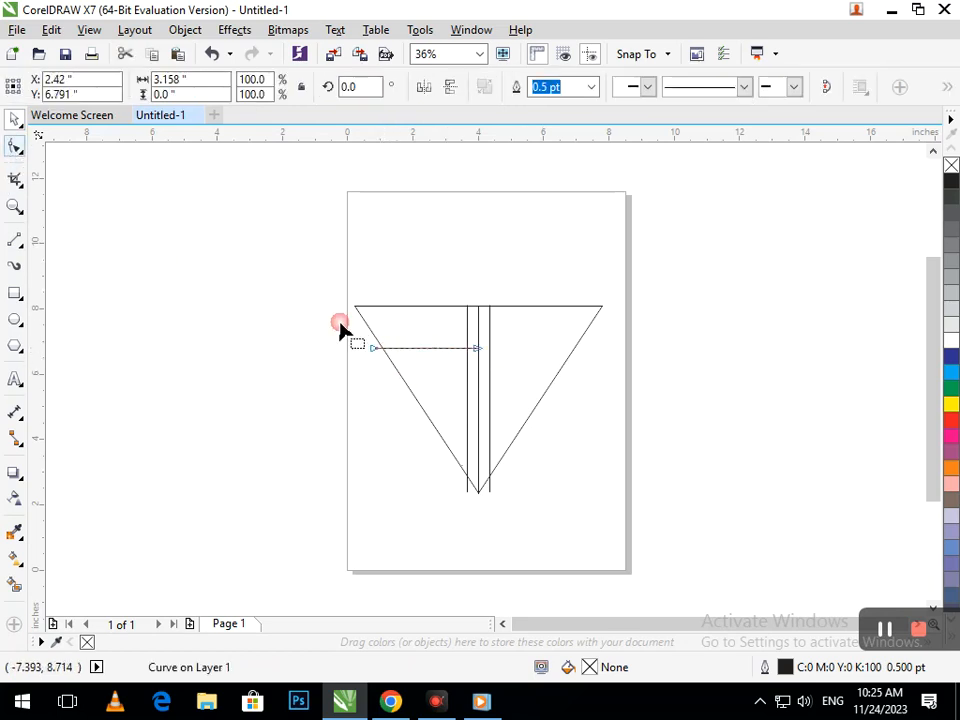
pyautogui.click(428, 349)
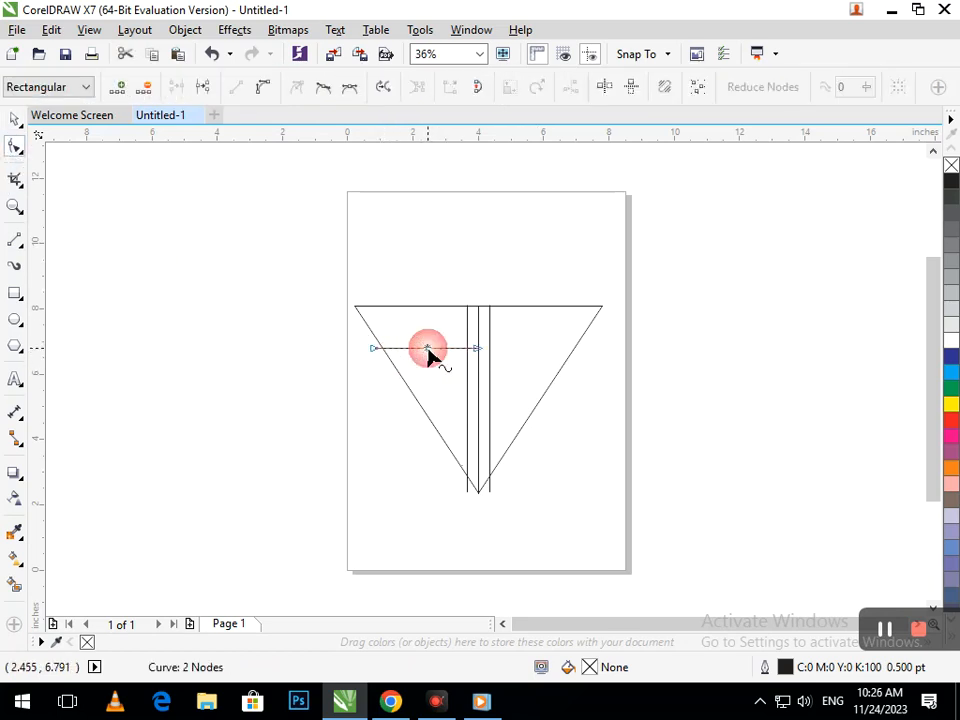
pyautogui.click(262, 87)
pyautogui.press('F2')
pyautogui.moveTo(300, 306); pyautogui.dragTo(603, 403)
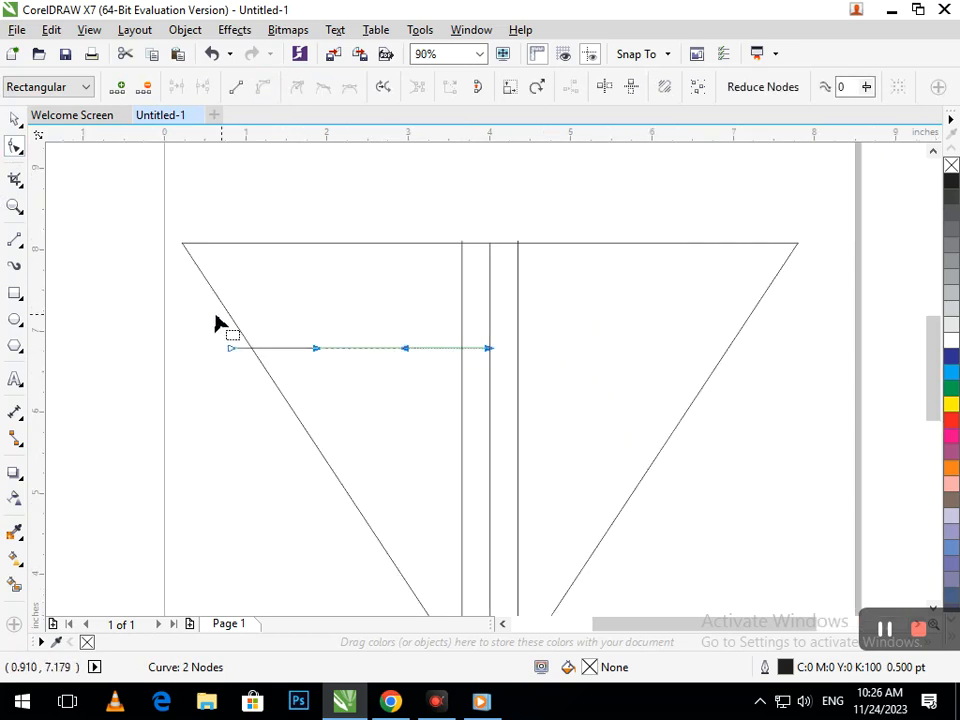
pyautogui.moveTo(215, 325); pyautogui.dragTo(632, 418)
pyautogui.moveTo(390, 348); pyautogui.dragTo(410, 405)
pyautogui.press('F3')
pyautogui.press('F3')
pyautogui.click(14, 120)
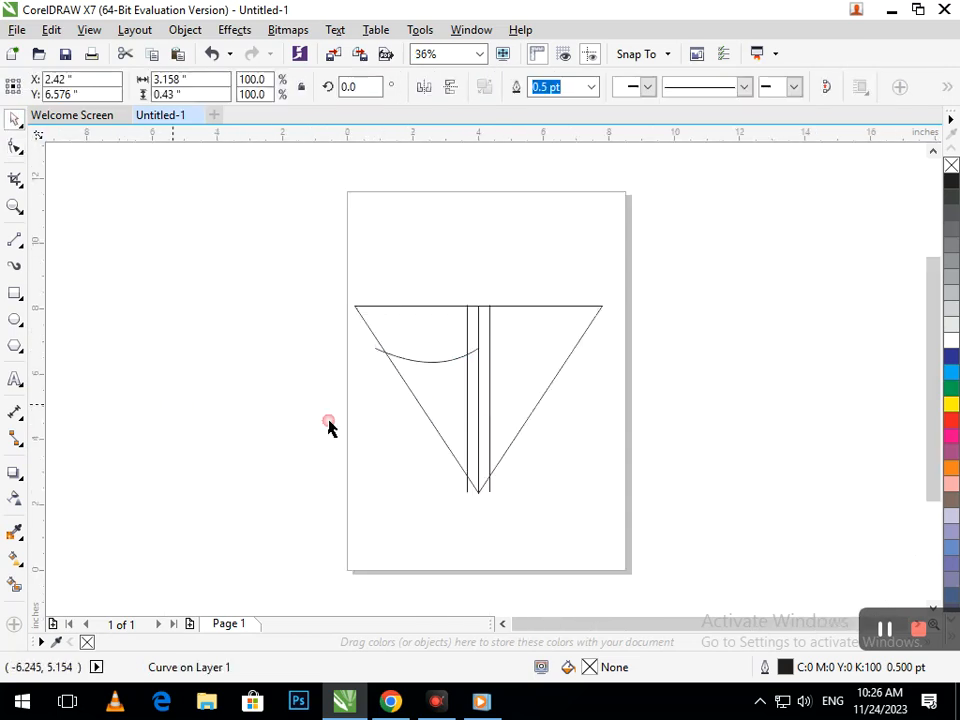
# Step: Copy the arc slightly below itself, and duplicate both arcs as a second pair lower in the triangle
pyautogui.click(330, 426)
pyautogui.moveTo(381, 357); pyautogui.dragTo(517, 392)
pyautogui.click(381, 395)
pyautogui.moveTo(422, 375); pyautogui.dragTo(440, 413)
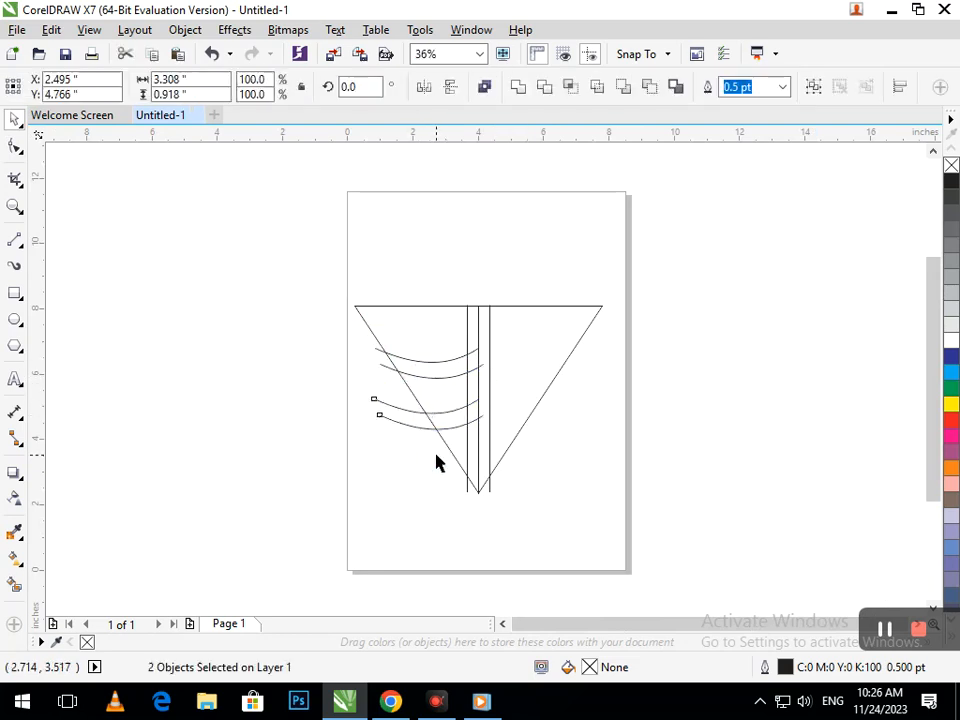
pyautogui.click(463, 483)
# Step: Add a one-step inside contour to the triangle with an offset of about 0.33"
pyautogui.click(503, 455)
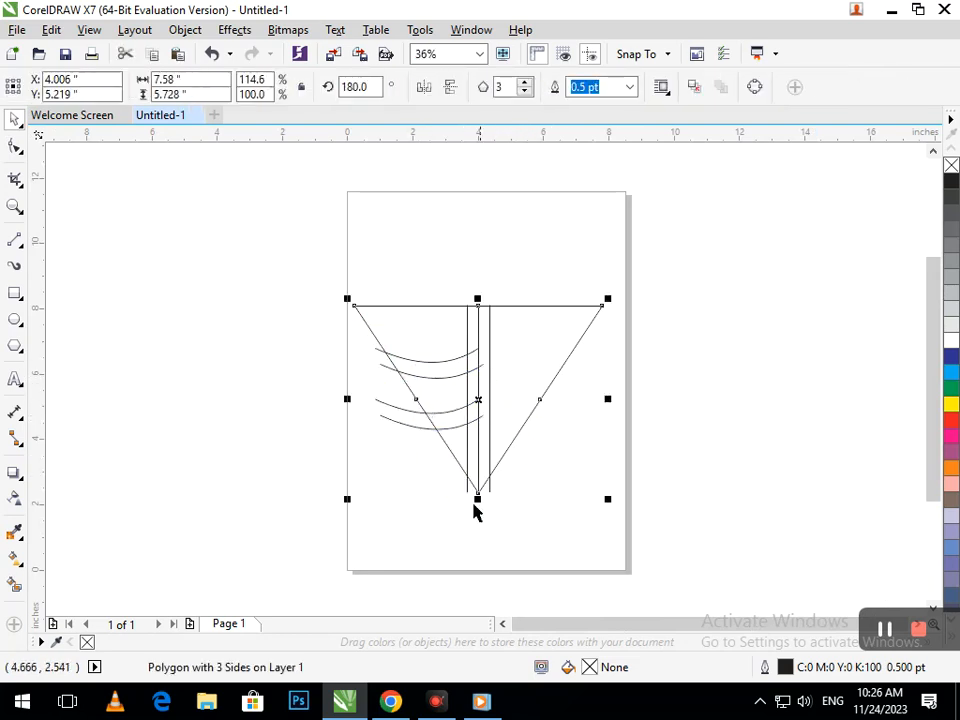
pyautogui.moveTo(350, 502); pyautogui.dragTo(370, 492)
pyautogui.hotkey('ctrl', 'z')
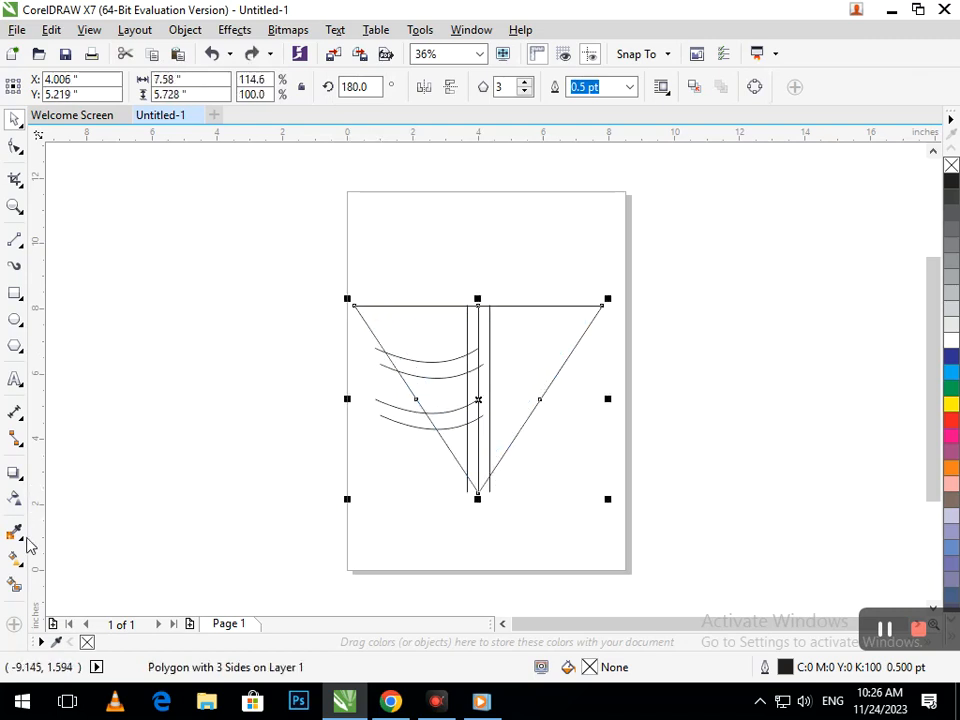
pyautogui.click(17, 476)
pyautogui.click(45, 491)
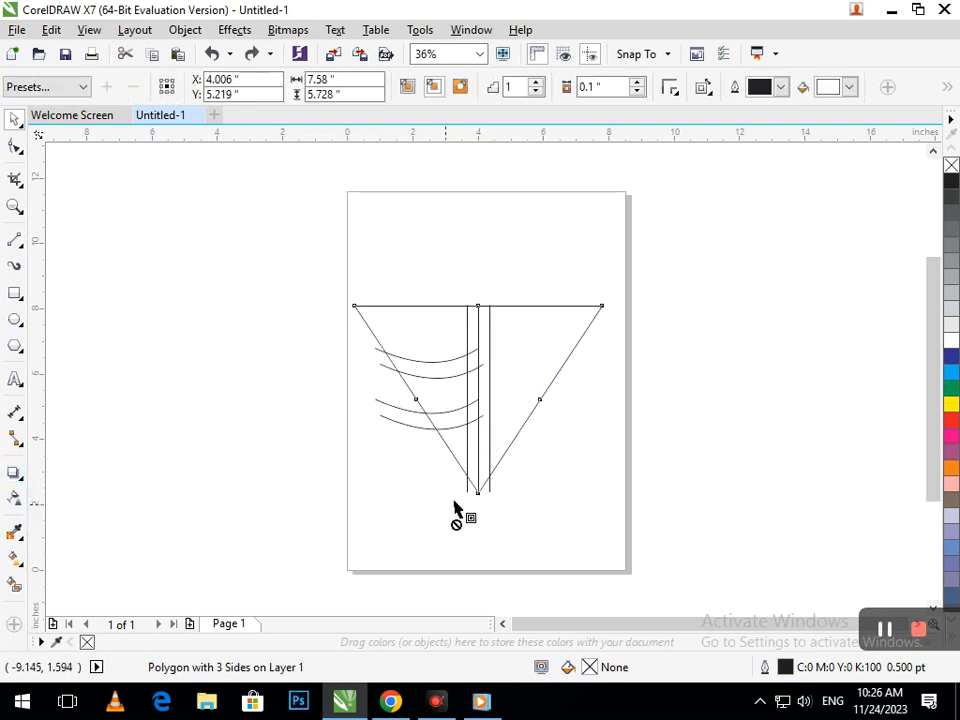
pyautogui.moveTo(479, 497); pyautogui.dragTo(477, 482)
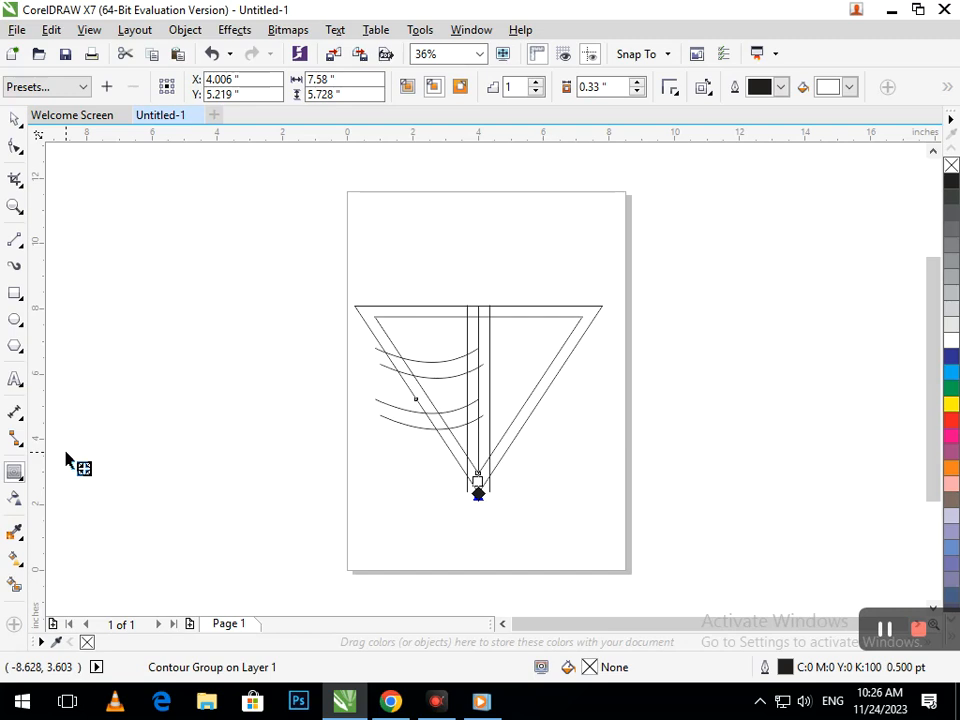
# Step: Select the four arcs and place a horizontally mirrored copy on the triangle's right half
pyautogui.click(15, 118)
pyautogui.moveTo(306, 337); pyautogui.dragTo(519, 459)
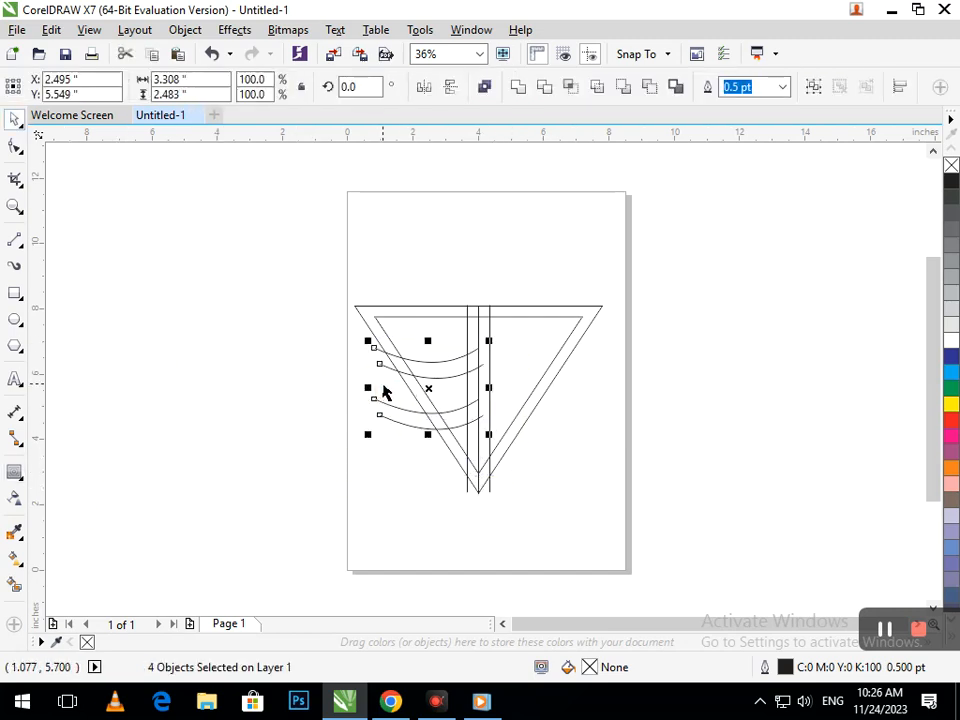
pyautogui.moveTo(369, 390); pyautogui.dragTo(561, 400)
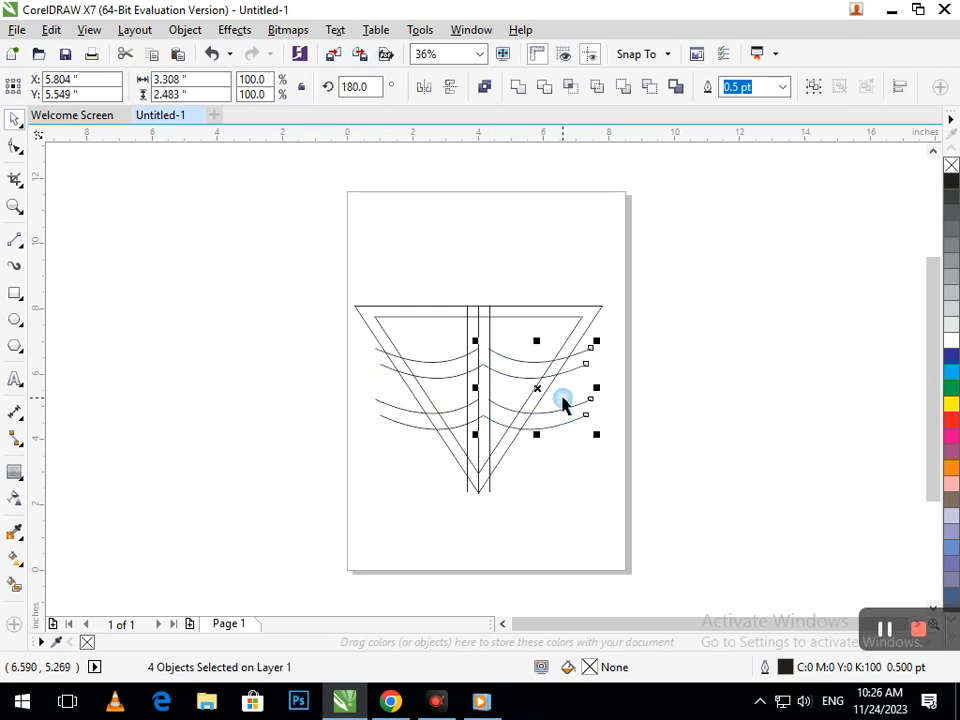
pyautogui.click(585, 510)
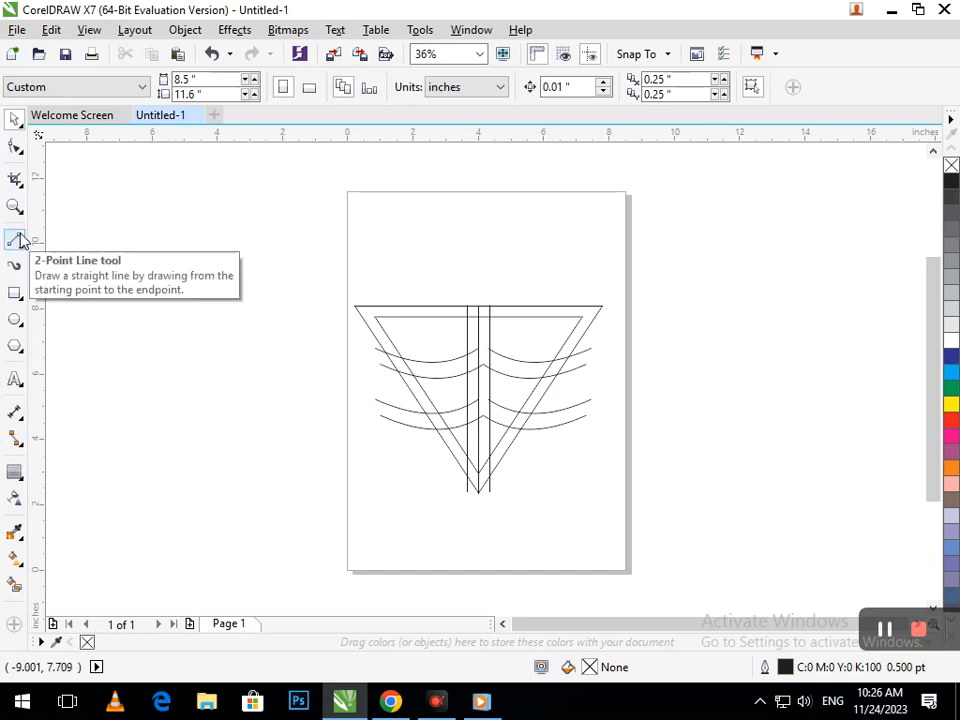
pyautogui.click(22, 186)
pyautogui.click(50, 197)
pyautogui.click(14, 120)
pyautogui.moveTo(378, 316); pyautogui.dragTo(319, 304)
pyautogui.hotkey('ctrl', 'z')
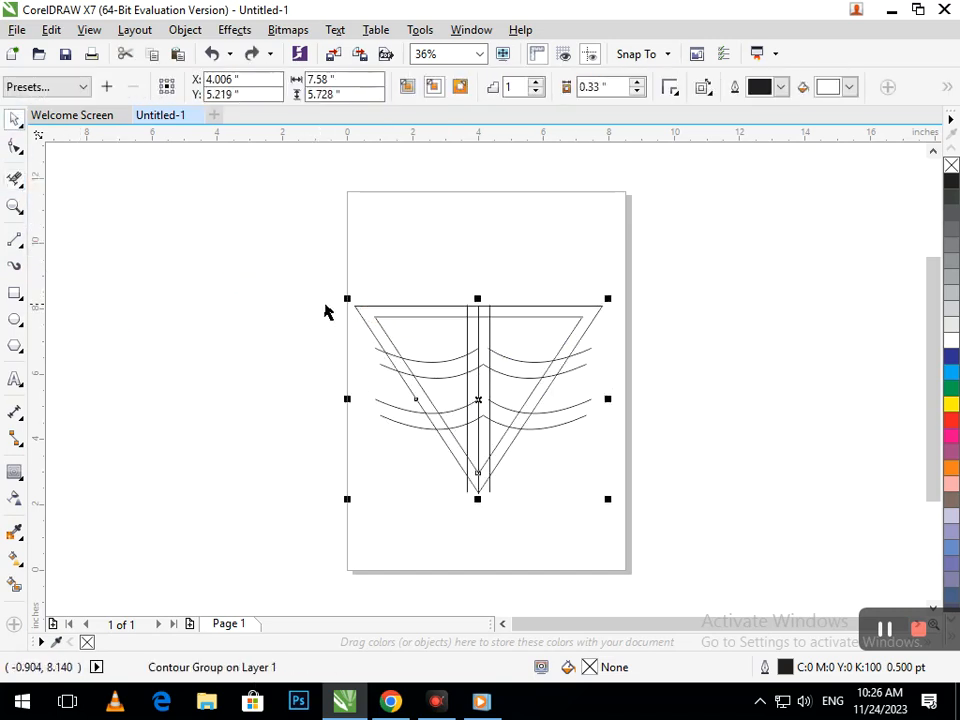
# Step: Break the triangle's contour group apart and select the inner triangle on its own
pyautogui.click(185, 30)
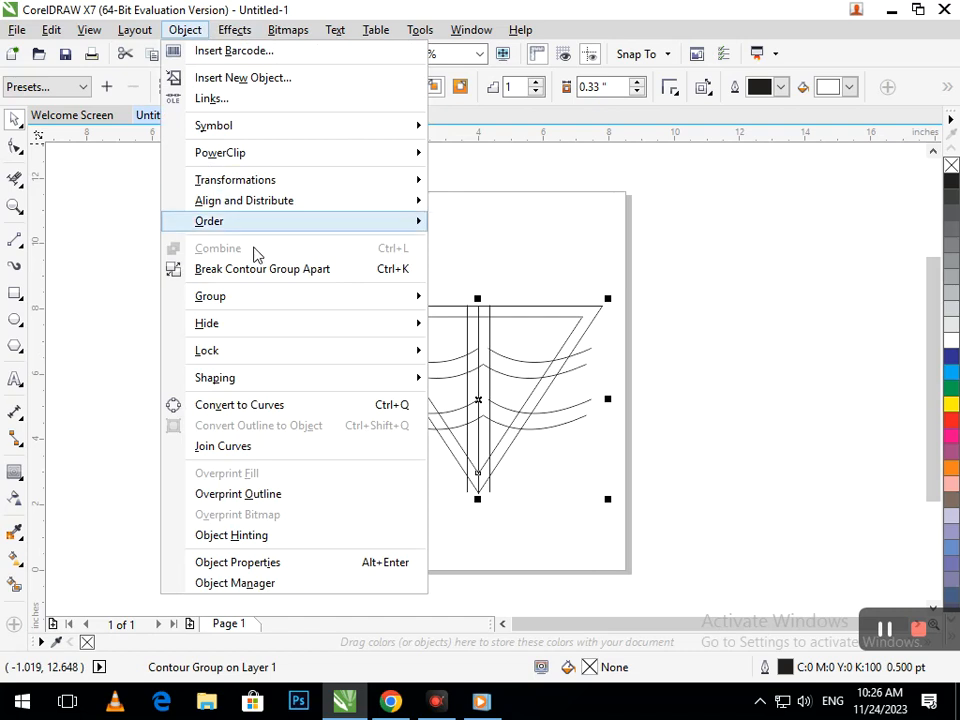
pyautogui.click(248, 311)
pyautogui.click(373, 321)
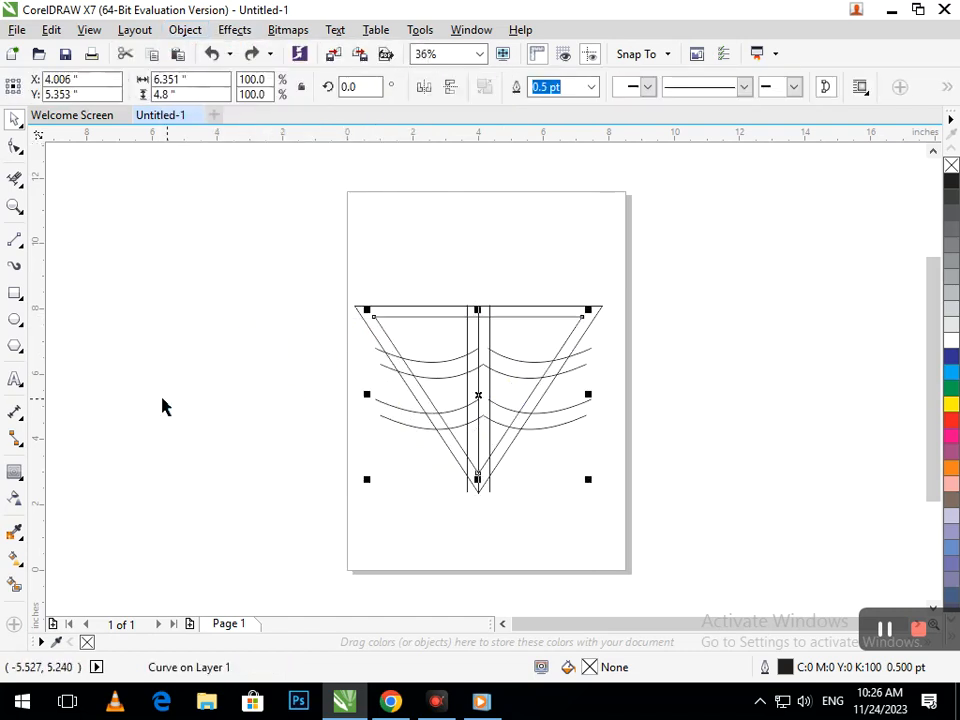
# Step: Remove the arc ends that stick out beyond both sides of the outer triangle using Virtual Segment Delete
pyautogui.click(16, 178)
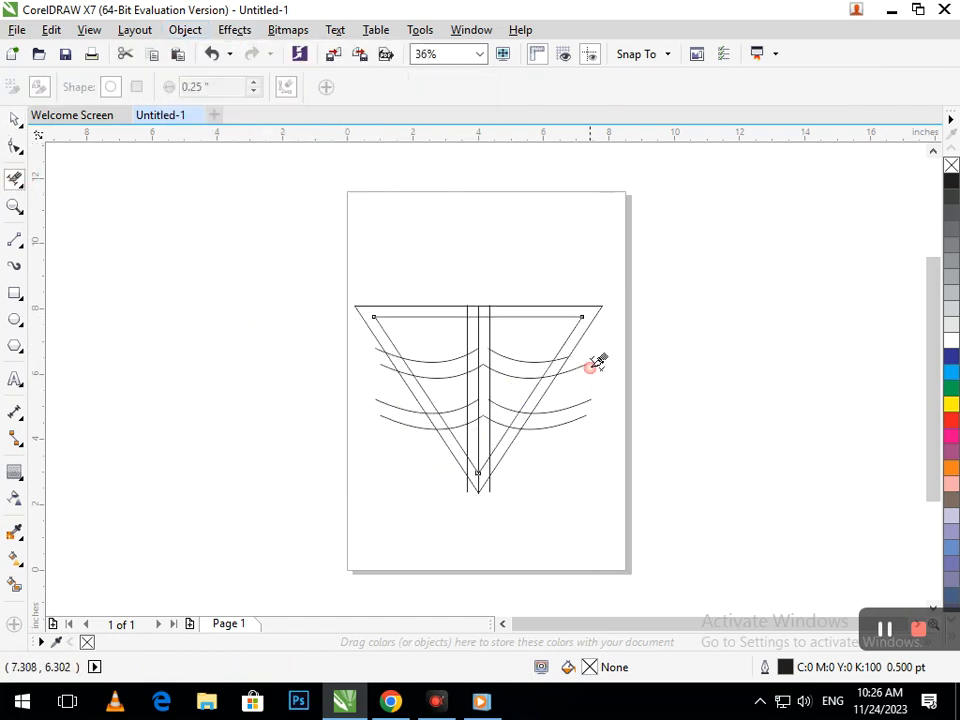
pyautogui.click(395, 432)
pyautogui.scroll(4, 380, 344)
pyautogui.moveTo(361, 238)
pyautogui.mouseDown()
pyautogui.moveTo(386, 311)
pyautogui.moveTo(461, 392)
pyautogui.mouseUp()
pyautogui.scroll(-4, 490, 395)
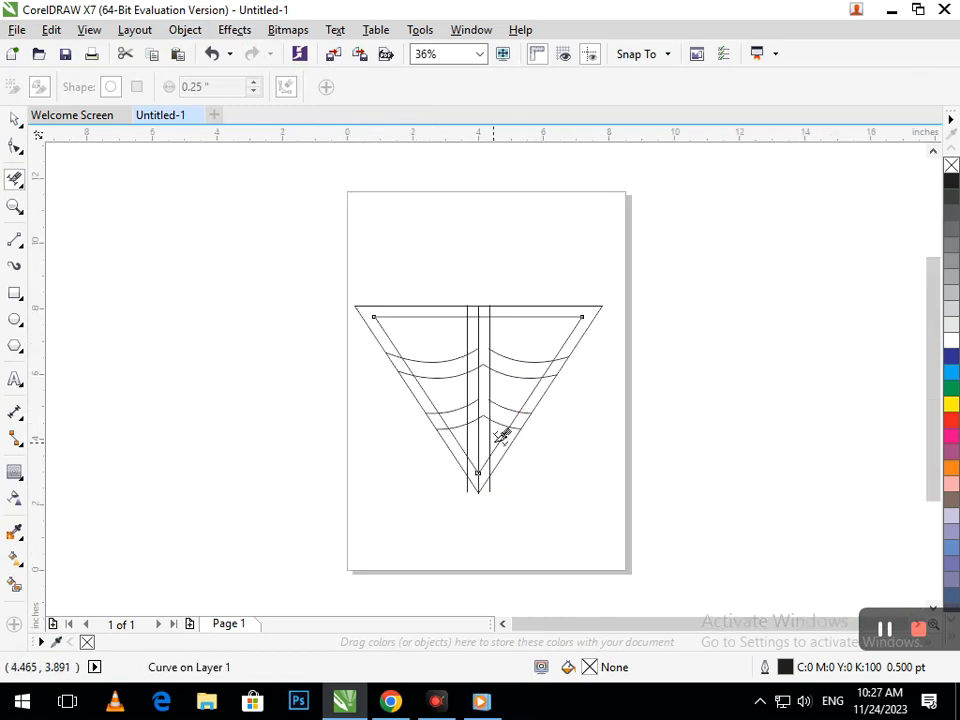
# Step: Delete the ends of the two outer vertical lines that extend below the triangle's sloping edges
pyautogui.scroll(4, 410, 430)
pyautogui.click(536, 424)
pyautogui.scroll(-4, 581, 418)
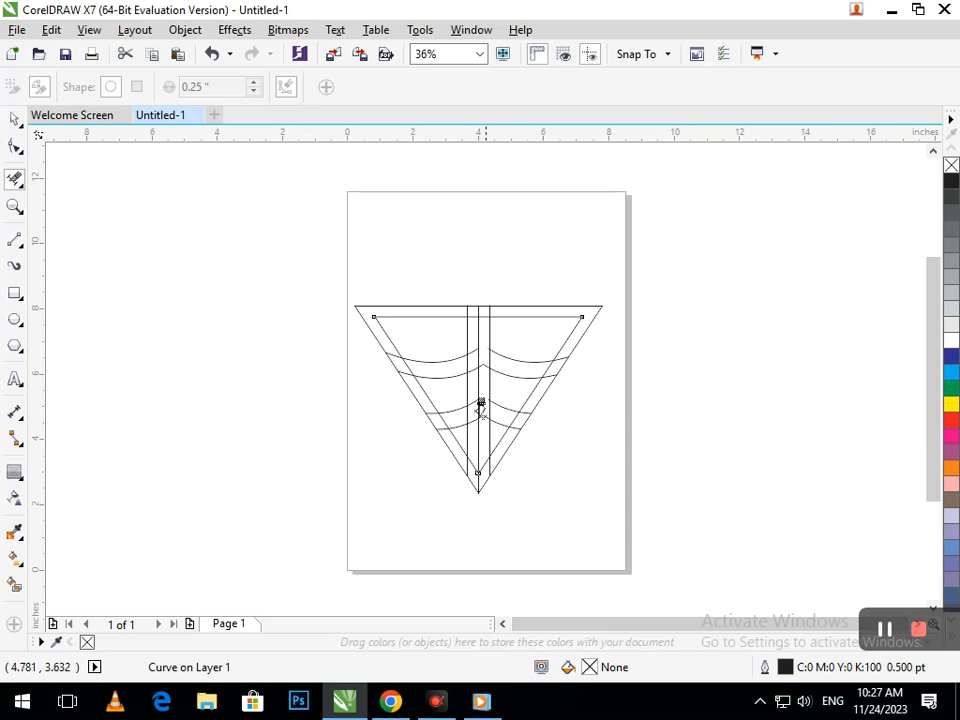
# Step: Delete the vertical segments between the arcs, the centre line's upper part, and the inner triangle's sides within the lower arc band
pyautogui.moveTo(585, 441); pyautogui.dragTo(631, 457)
pyautogui.click(316, 266)
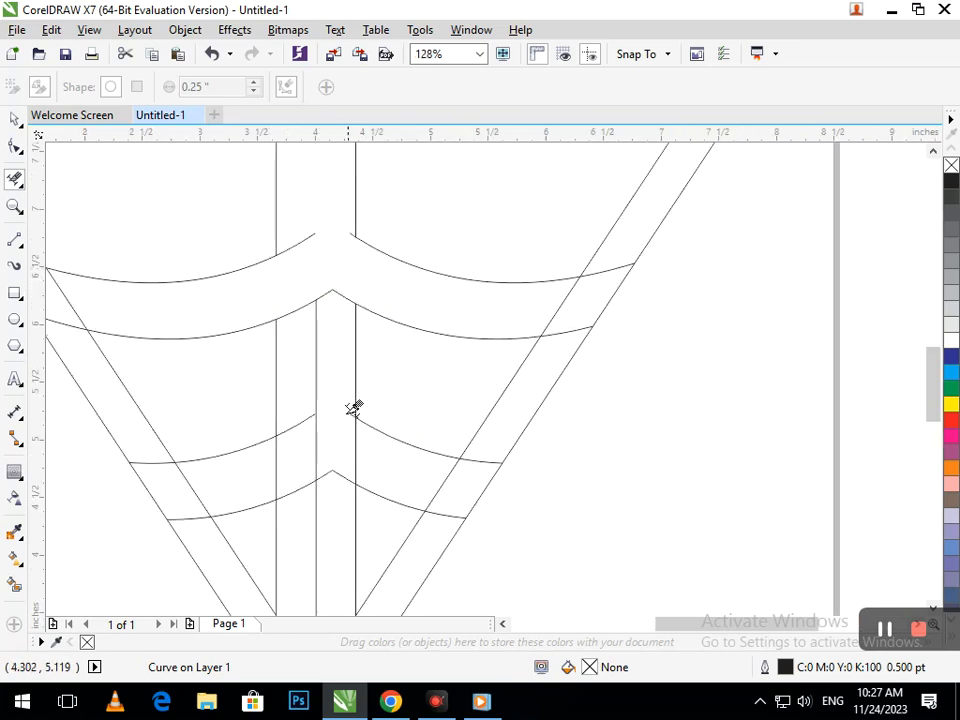
pyautogui.moveTo(235, 386); pyautogui.dragTo(391, 384)
pyautogui.click(444, 480)
pyautogui.click(195, 480)
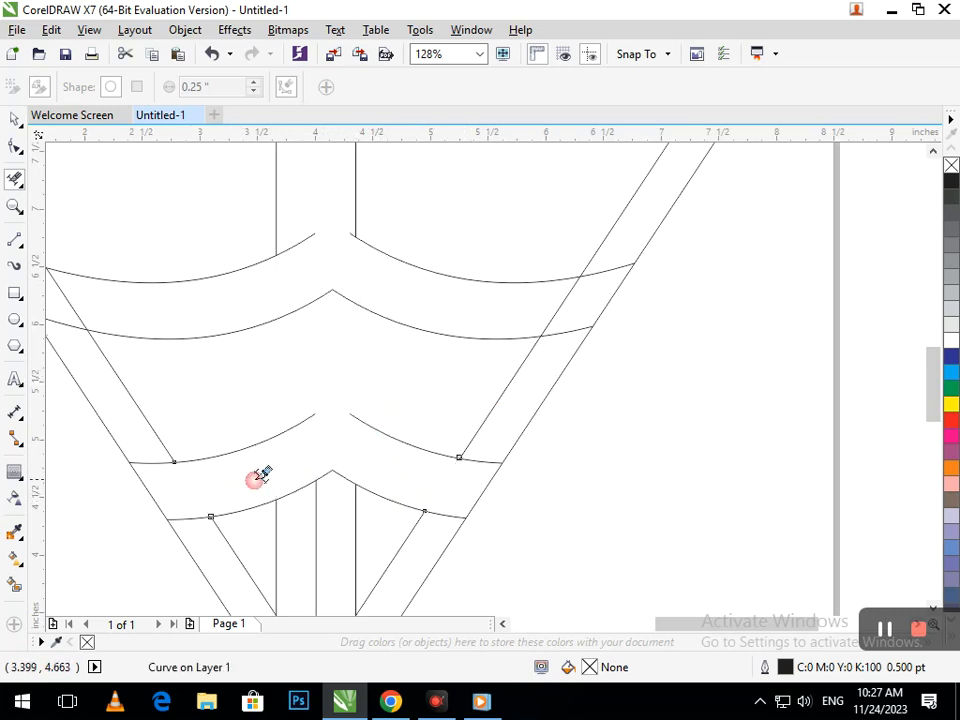
# Step: Extend the inner ends of the lower band's upper arcs with short straight lines that cross at the centre, about 0.26" and 0.37" wide
pyautogui.hotkey('shift', 'F4')
pyautogui.scroll(3, 480, 381)
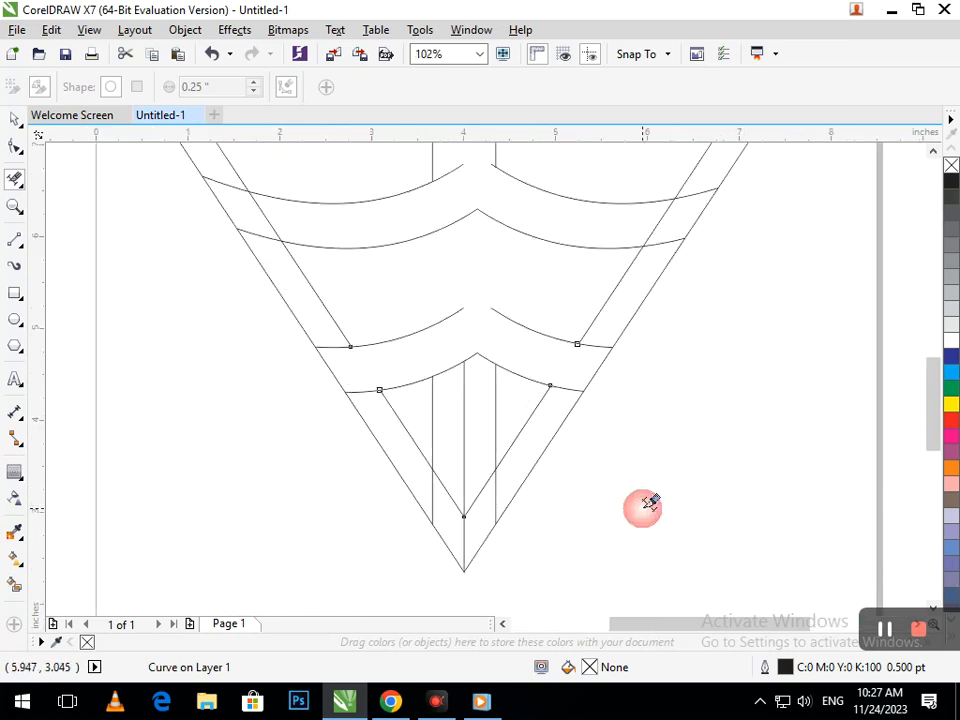
pyautogui.click(16, 240)
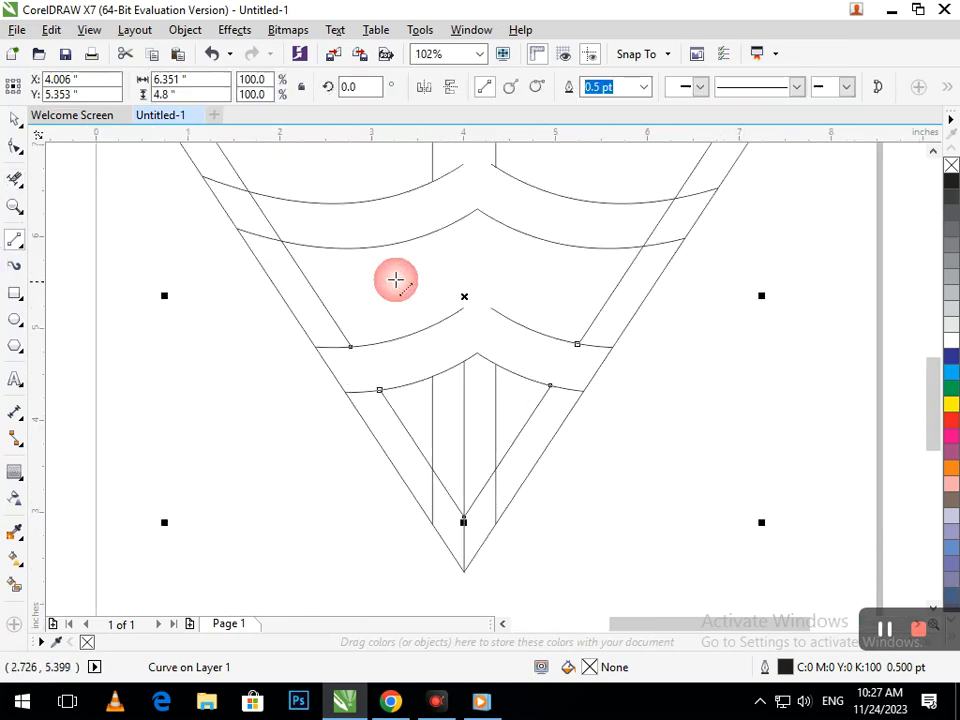
pyautogui.scroll(5, 462, 296)
pyautogui.moveTo(549, 447); pyautogui.dragTo(749, 333)
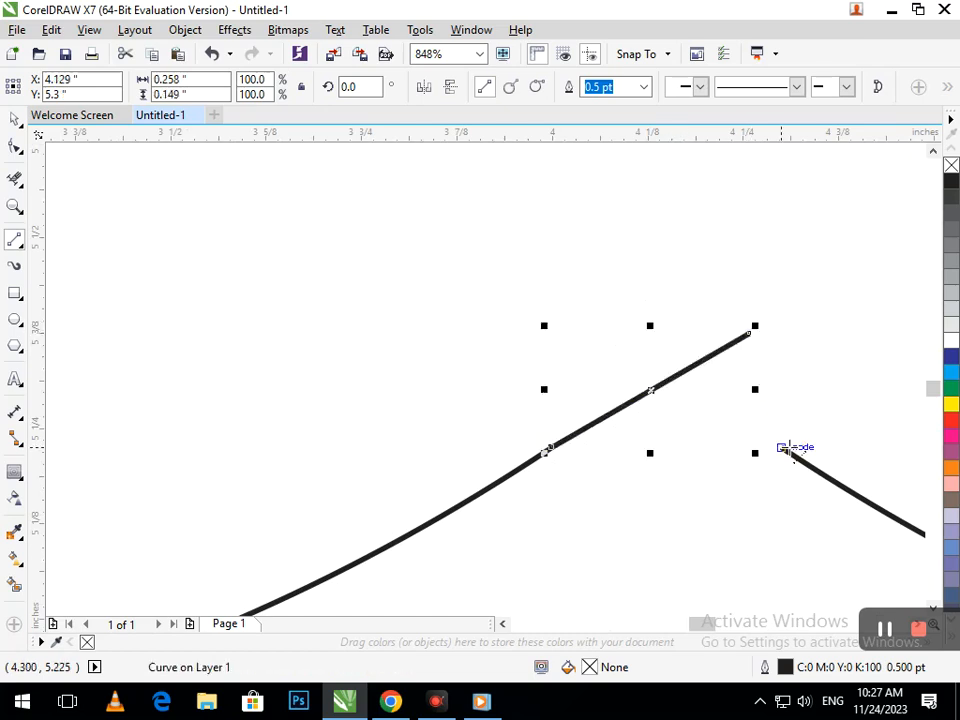
pyautogui.moveTo(785, 450); pyautogui.dragTo(495, 289)
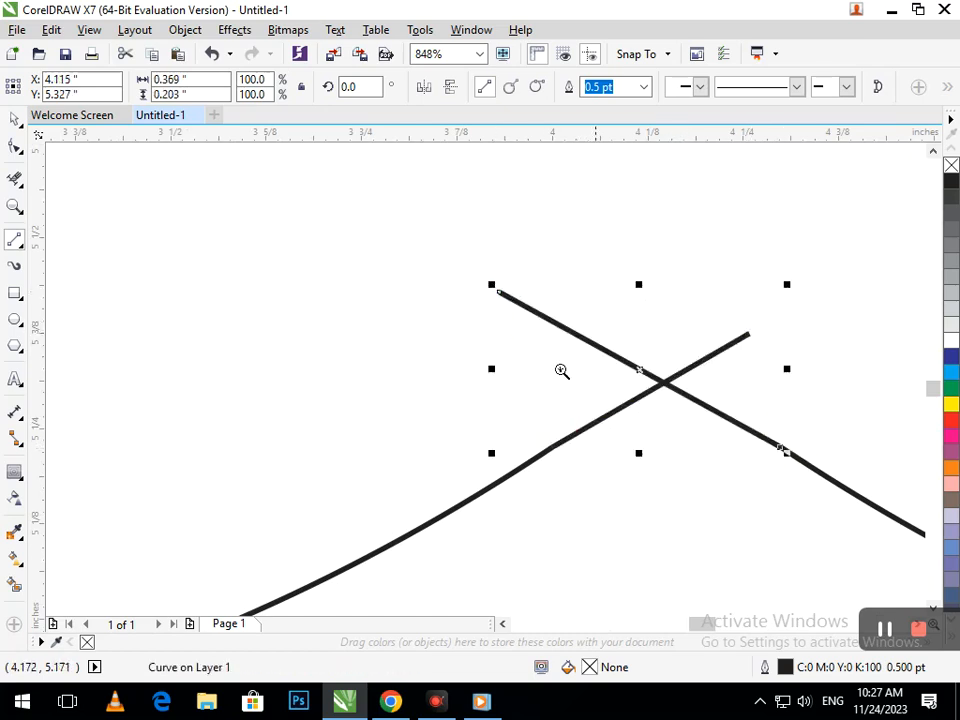
pyautogui.press('F3')
pyautogui.click(188, 300)
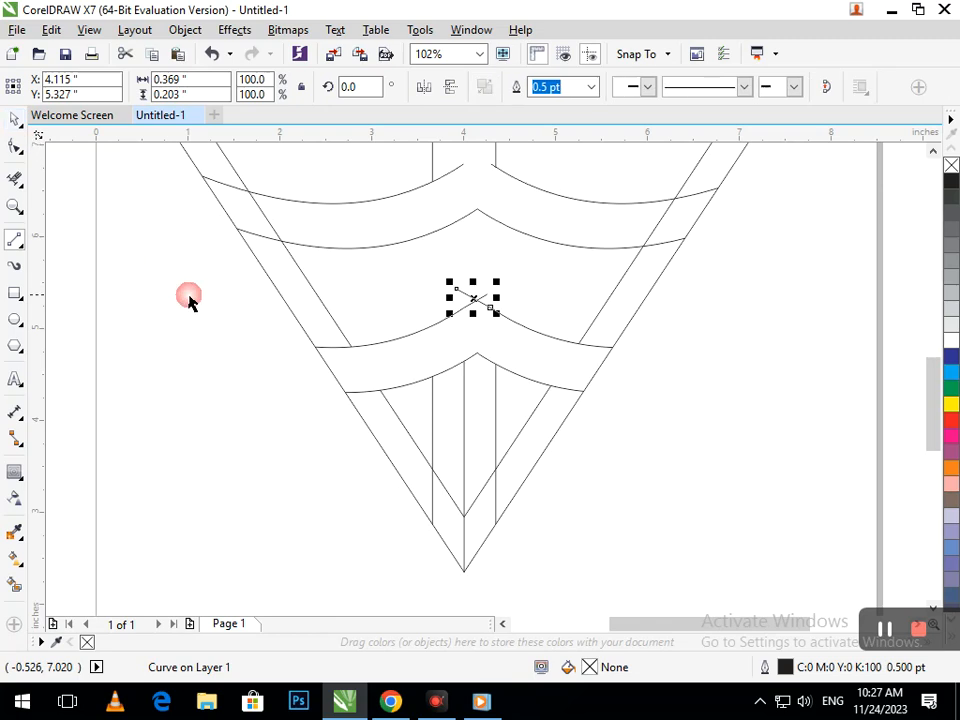
# Step: Convert the left arc's short straight extension to a curve, bend it and move its upper end to steepen the peak
pyautogui.scroll(4, 587, 349)
pyautogui.click(15, 146)
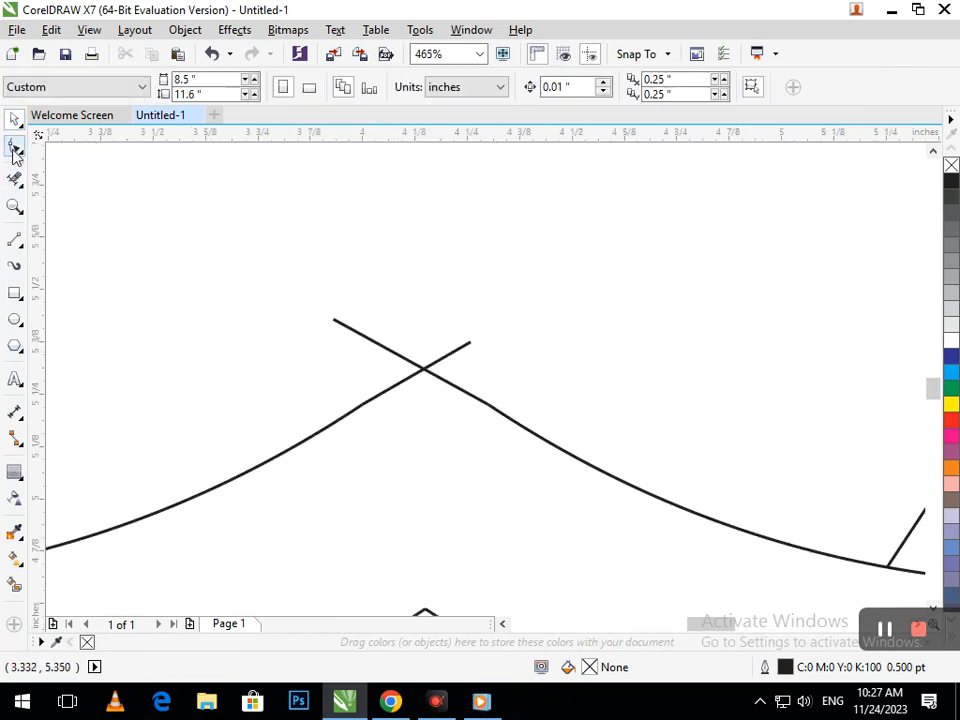
pyautogui.click(466, 348)
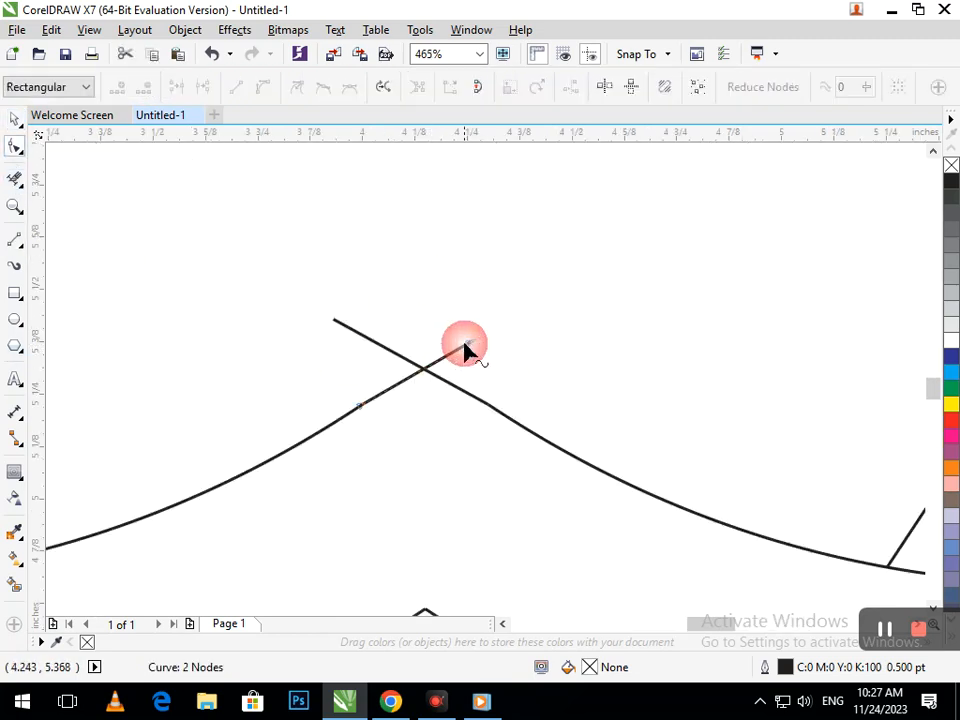
pyautogui.click(400, 385)
pyautogui.click(263, 87)
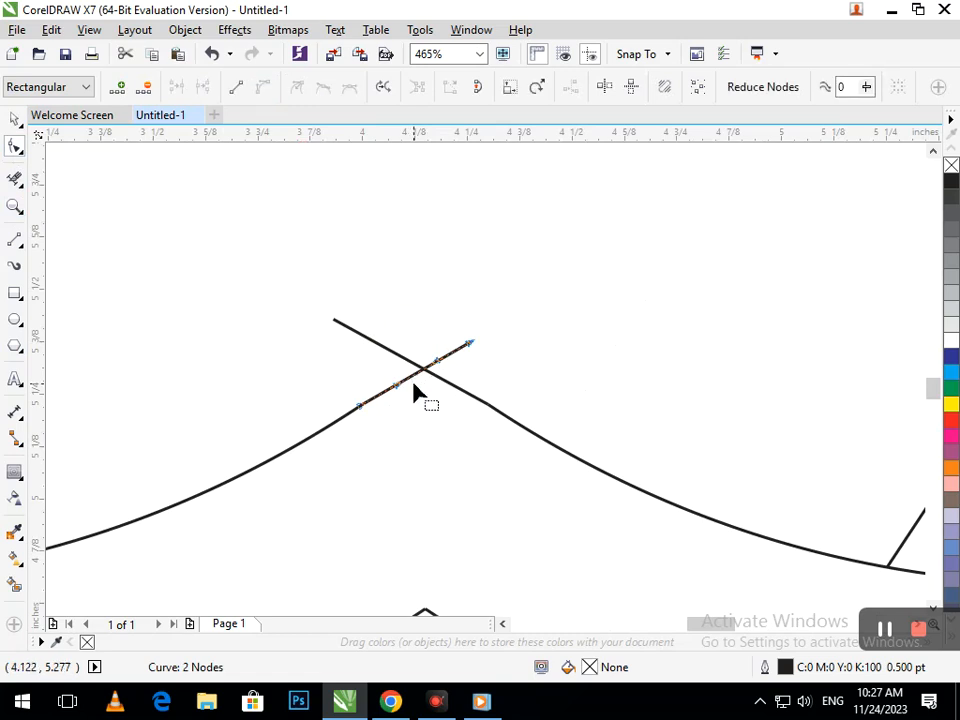
pyautogui.moveTo(408, 386)
pyautogui.mouseDown()
pyautogui.moveTo(411, 396)
pyautogui.moveTo(418, 384)
pyautogui.mouseUp()
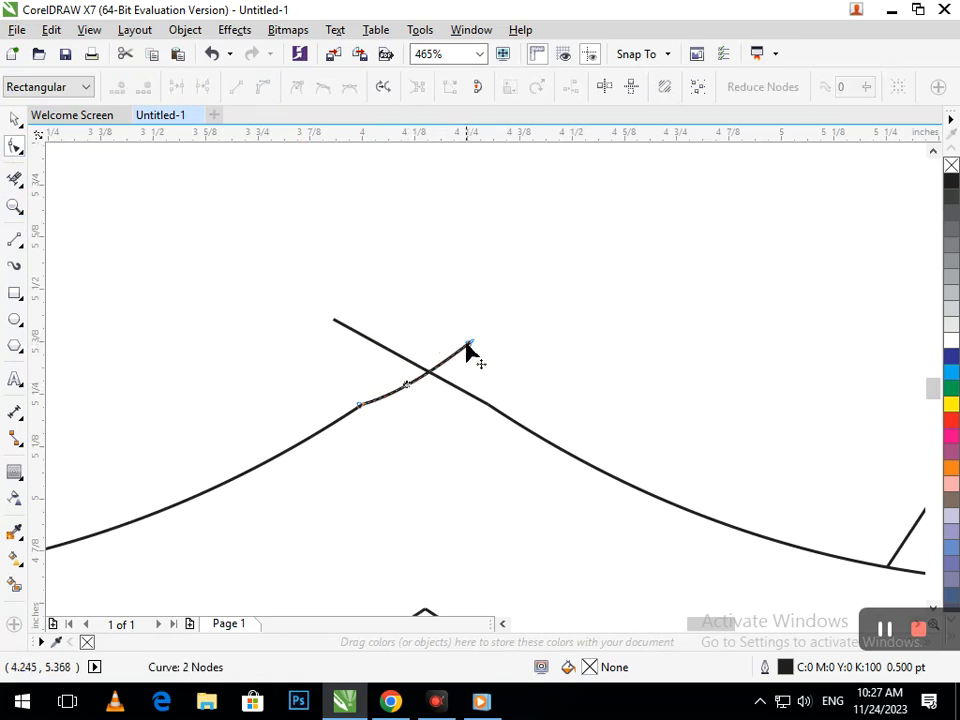
pyautogui.moveTo(470, 344); pyautogui.dragTo(440, 318)
pyautogui.moveTo(429, 368); pyautogui.dragTo(403, 378)
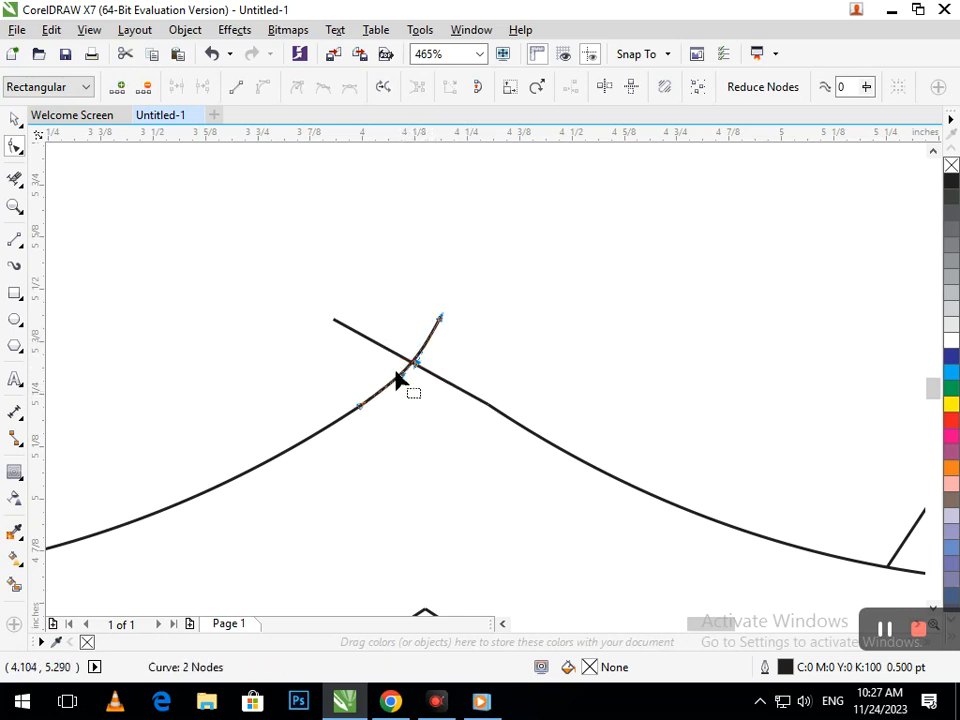
pyautogui.click(350, 329)
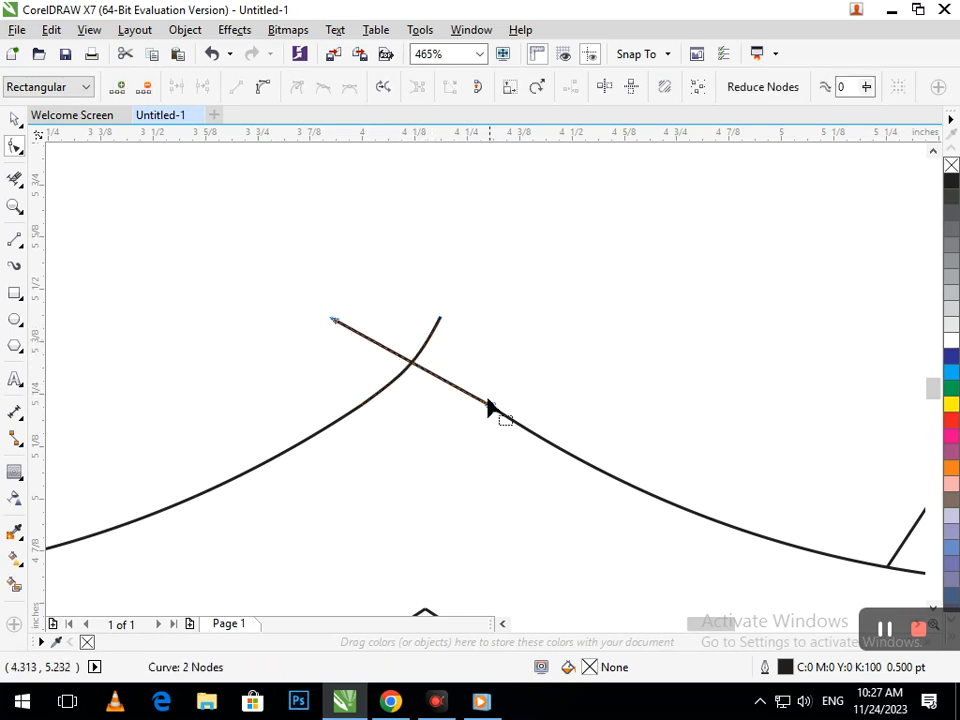
pyautogui.click(332, 323)
pyautogui.click(262, 87)
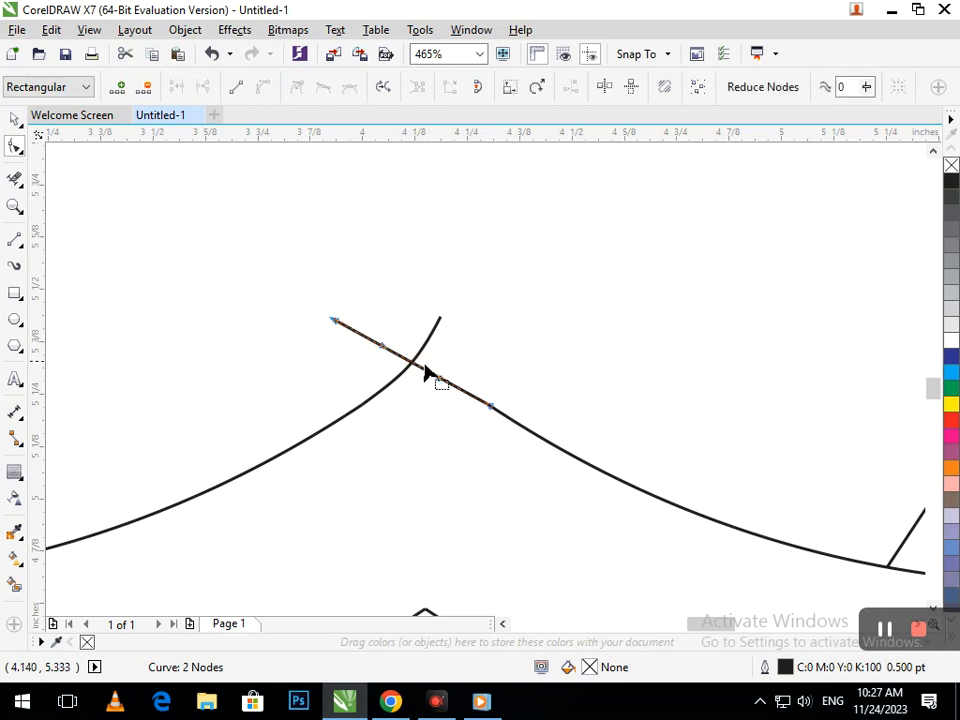
pyautogui.moveTo(428, 378); pyautogui.dragTo(416, 388)
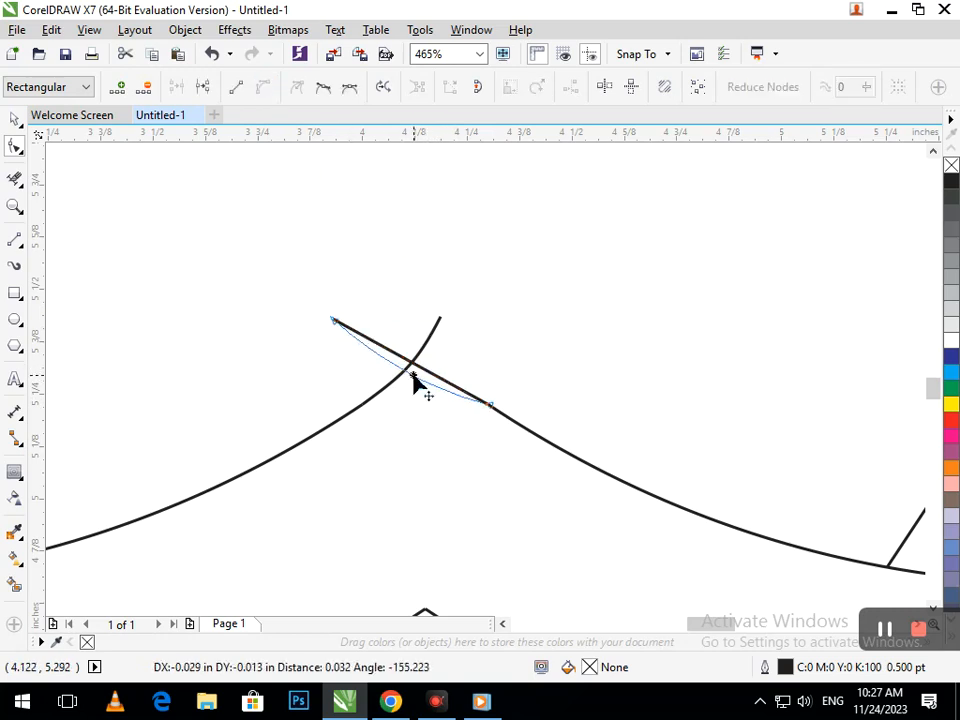
pyautogui.click(492, 405)
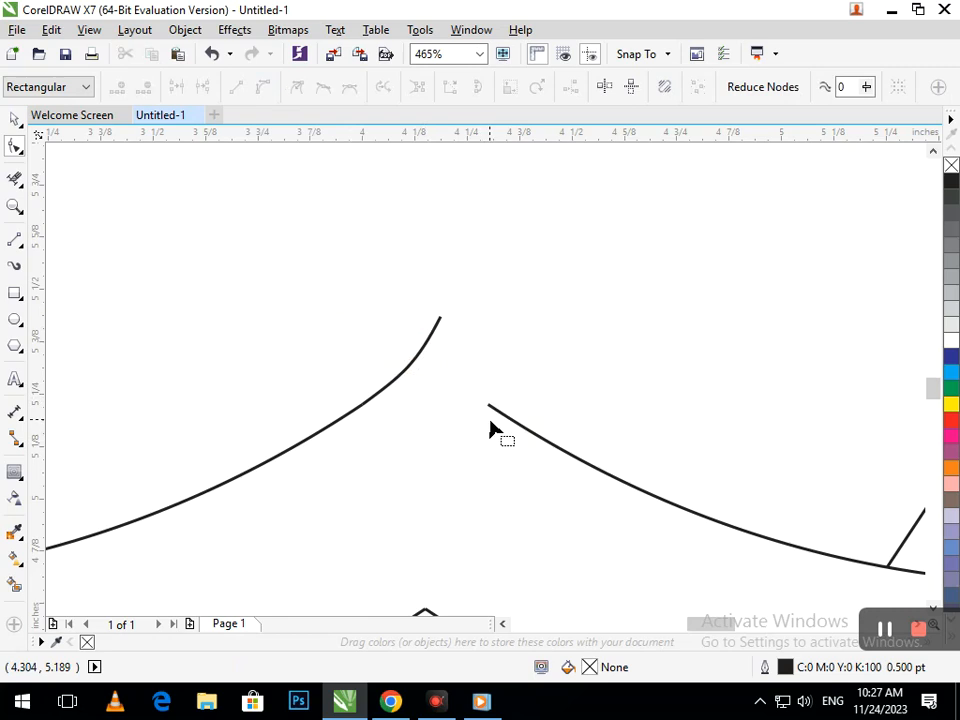
pyautogui.hotkey('ctrl', 'z')
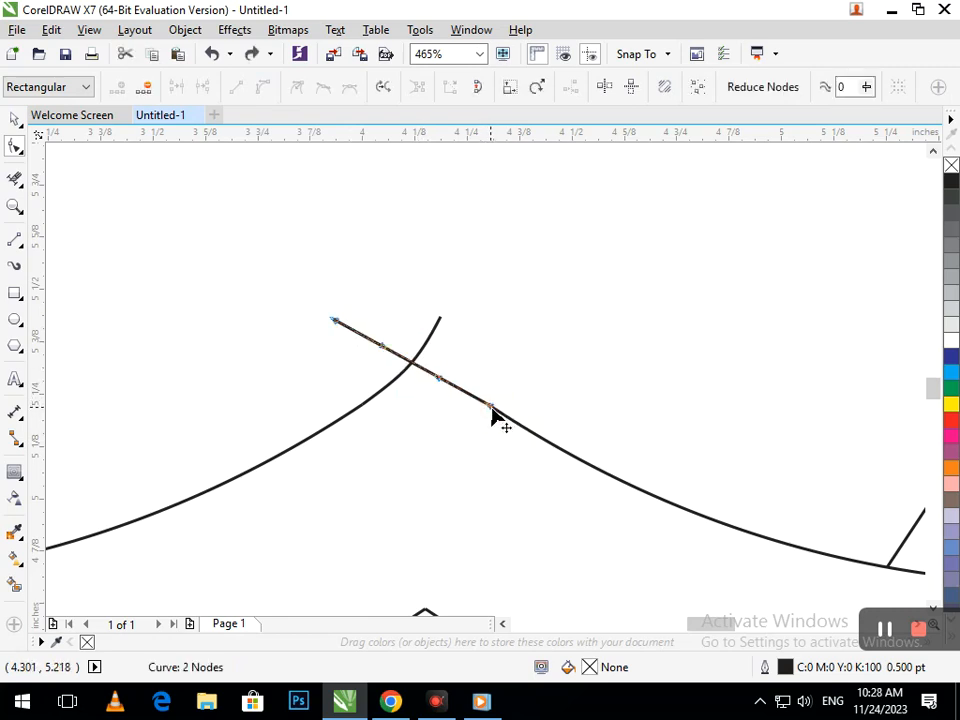
pyautogui.press('Delete')
pyautogui.hotkey('ctrl', 'z')
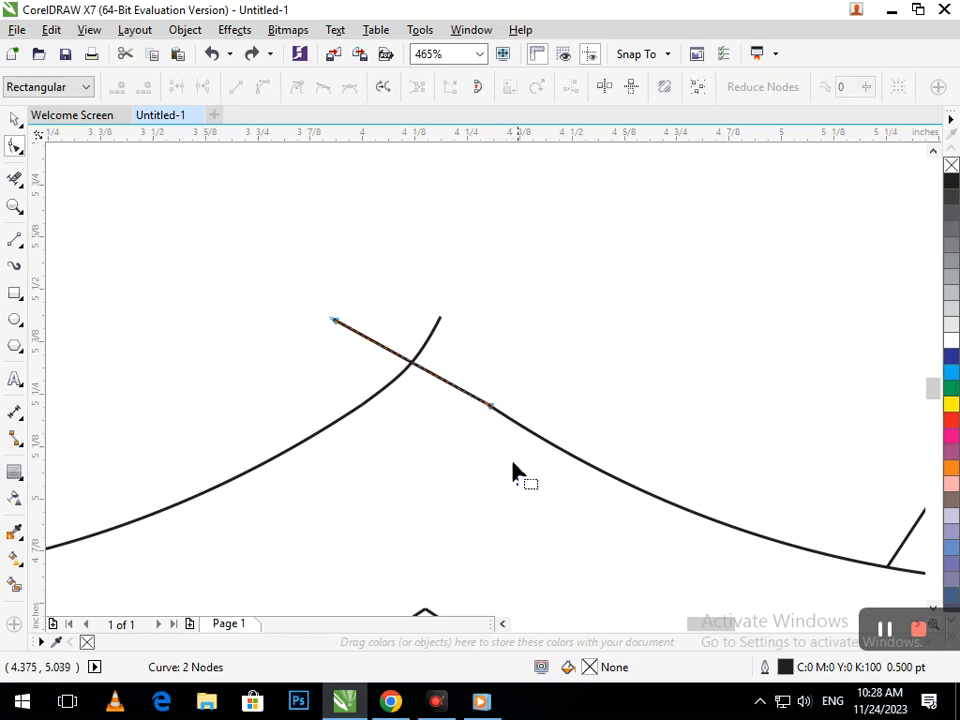
pyautogui.click(420, 408)
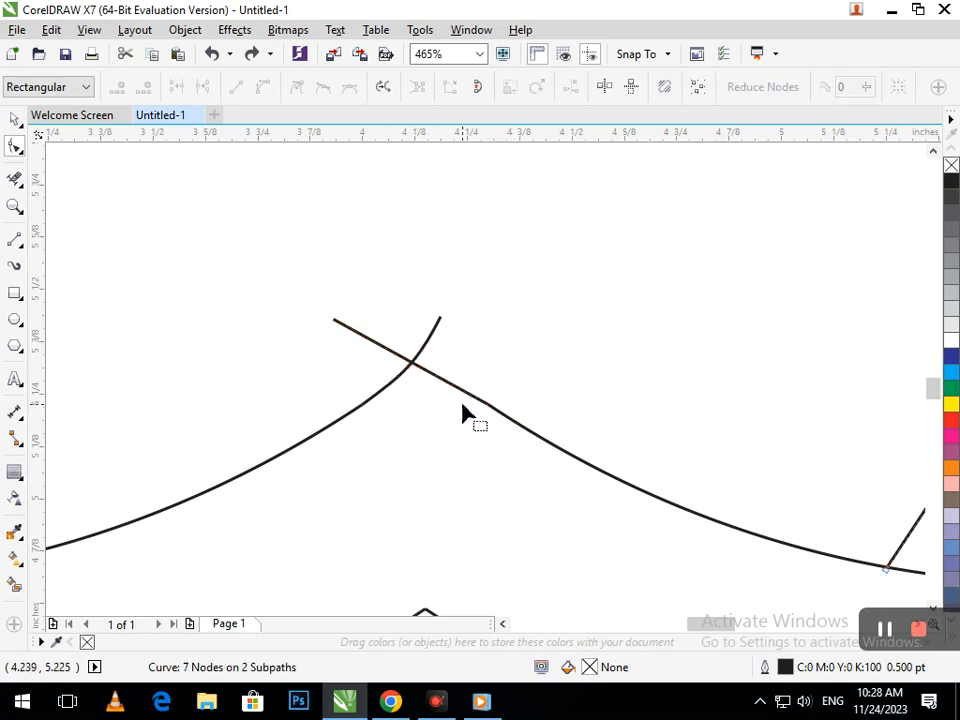
pyautogui.press('F4')
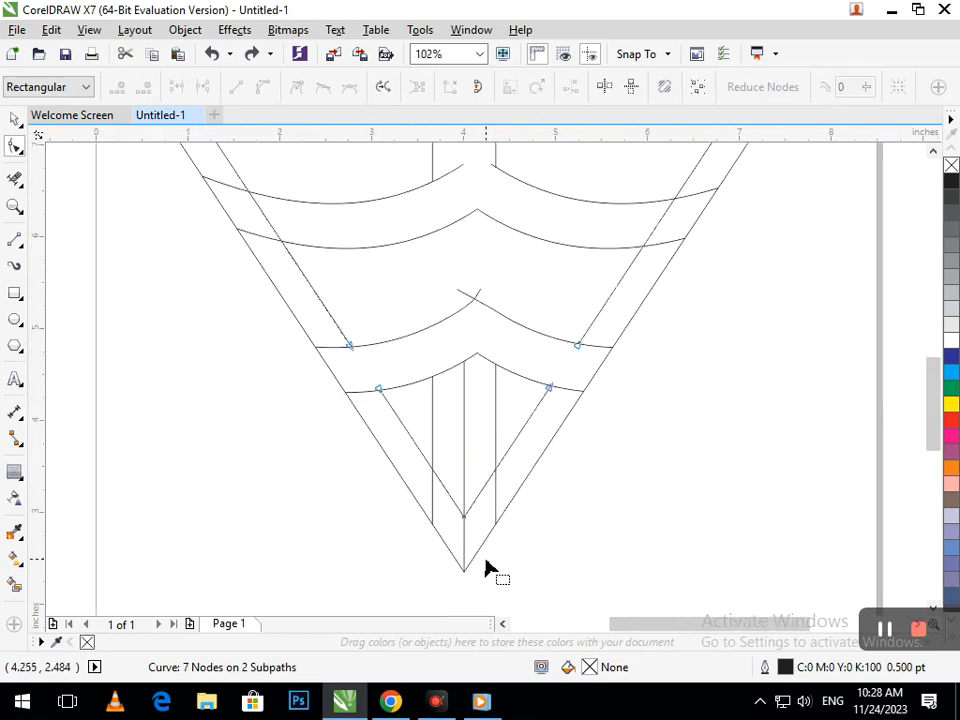
# Step: Bend the right arc's short extension into a curve and move its free end so it mirrors the left one
pyautogui.scroll(5, 480, 300)
pyautogui.click(516, 383)
pyautogui.click(405, 337)
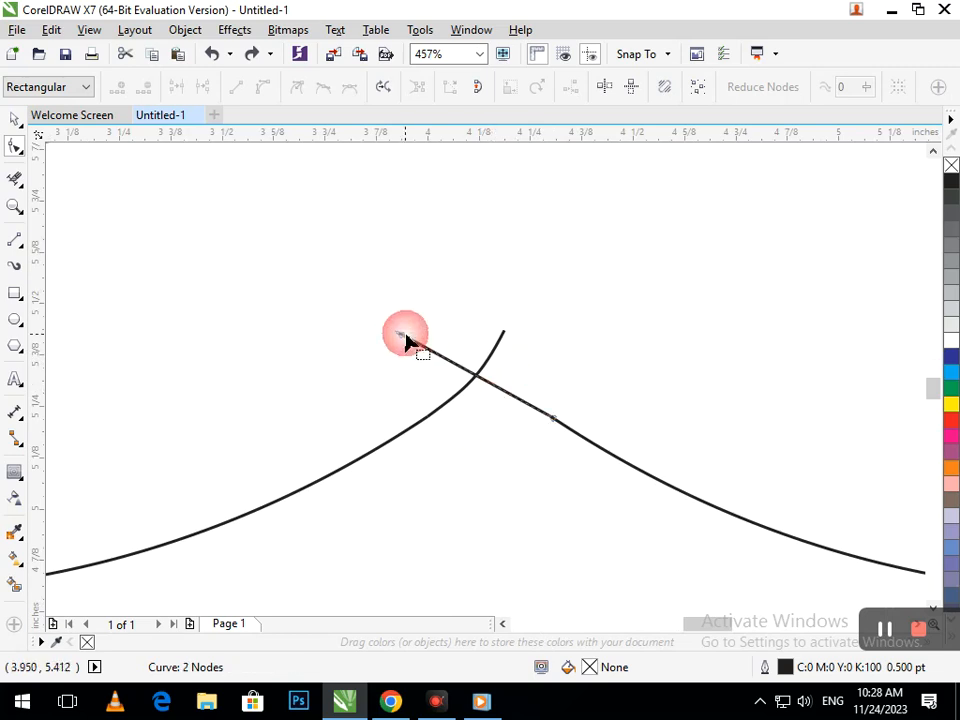
pyautogui.moveTo(400, 335); pyautogui.dragTo(411, 327)
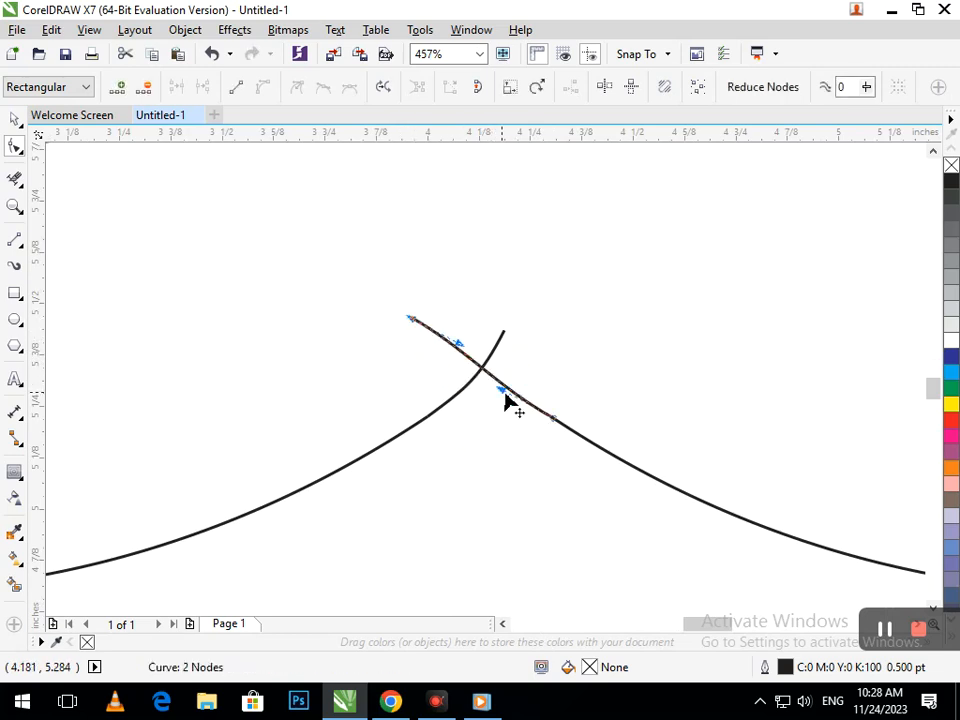
pyautogui.moveTo(505, 400)
pyautogui.mouseDown()
pyautogui.moveTo(491, 403)
pyautogui.moveTo(482, 378)
pyautogui.moveTo(447, 353)
pyautogui.moveTo(489, 386)
pyautogui.mouseUp()
# Step: Trim both extension ends beyond their crossing point with Virtual Segment Delete to form a clean peak
pyautogui.click(17, 180)
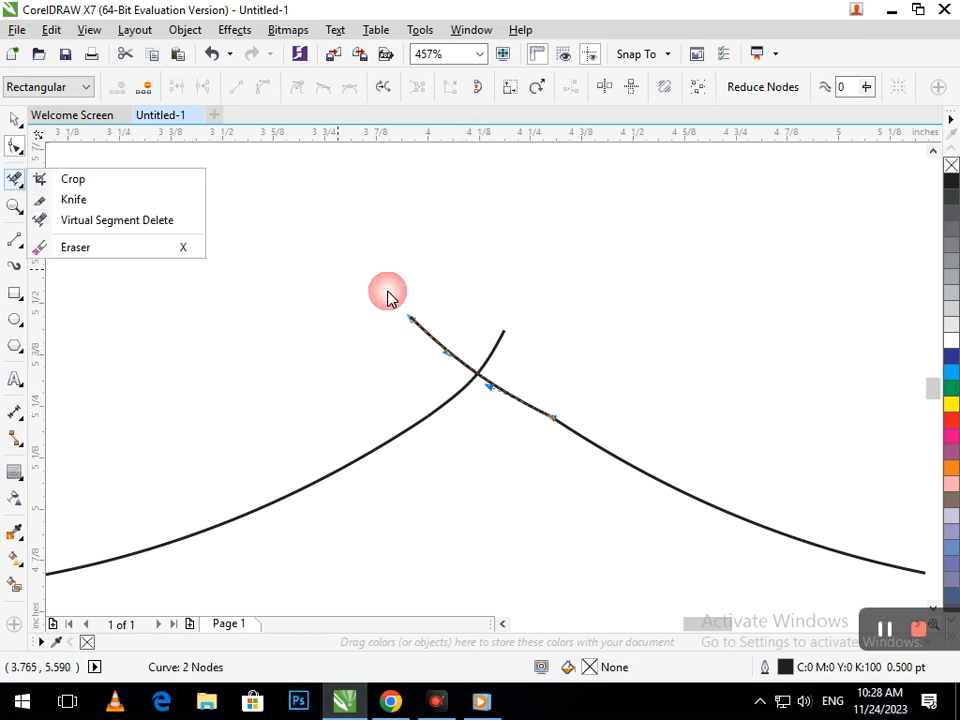
pyautogui.click(150, 221)
pyautogui.moveTo(454, 341); pyautogui.dragTo(432, 351)
pyautogui.moveTo(446, 341); pyautogui.dragTo(560, 362)
pyautogui.press('F3')
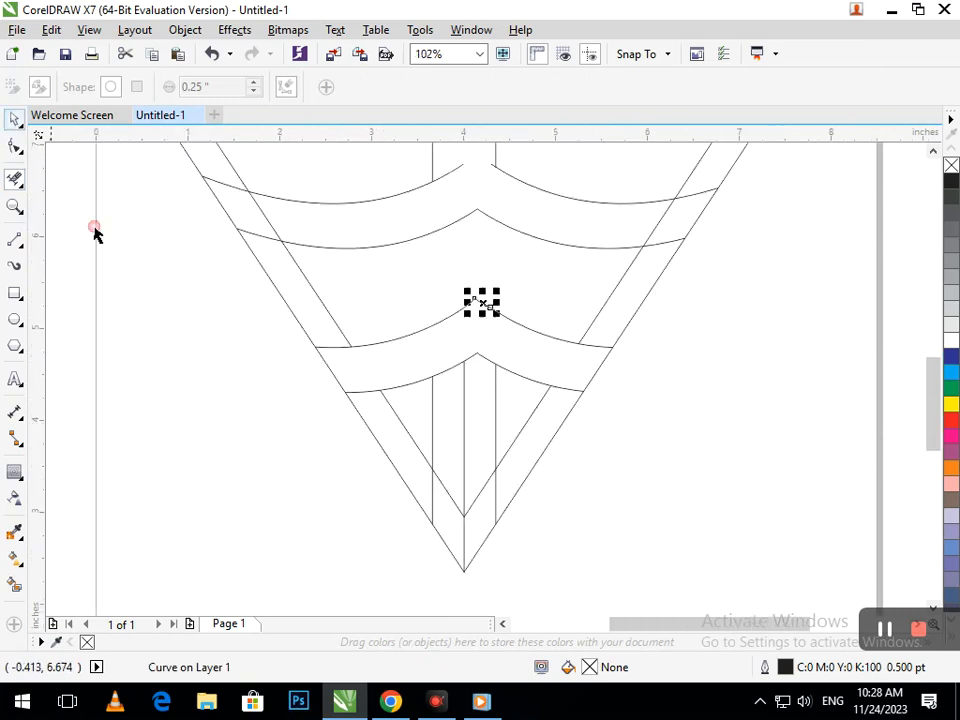
# Step: Smart-fill the lower arc band with light yellow-green (C:20 M:0 Y:60 K:0) and a 0.5 pt black outline
pyautogui.click(16, 121)
pyautogui.click(139, 467)
pyautogui.click(15, 587)
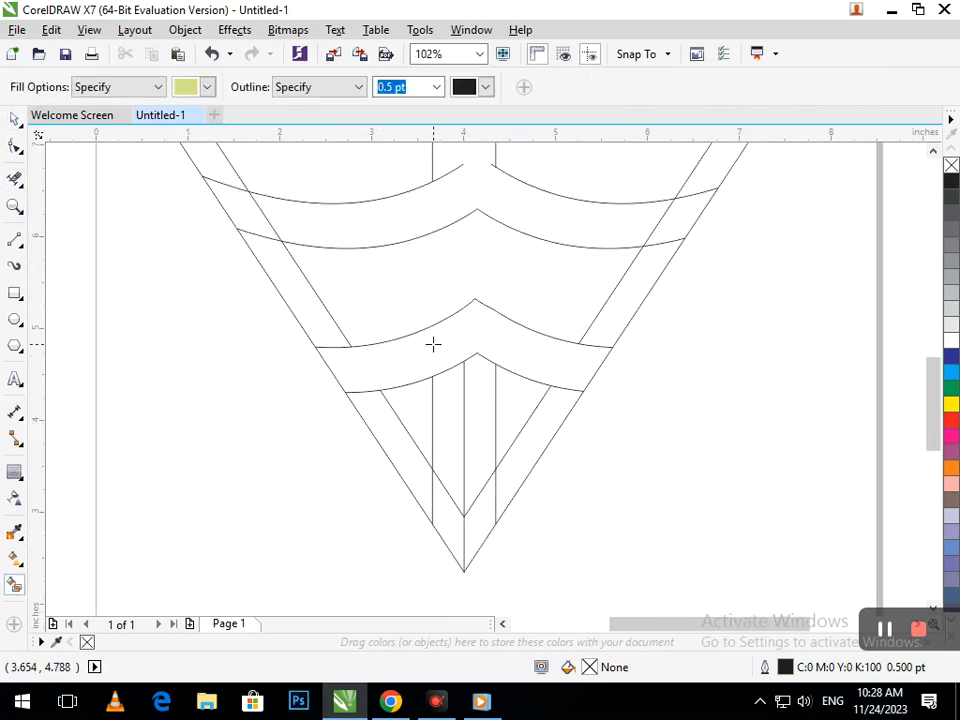
pyautogui.click(432, 342)
pyautogui.scroll(-3, 411, 319)
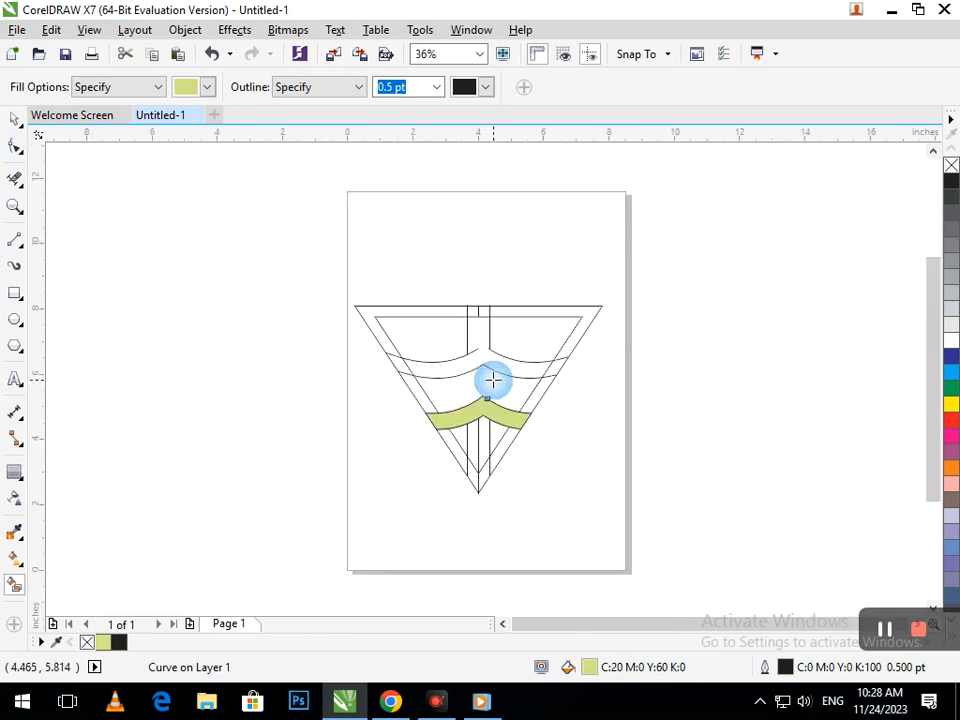
pyautogui.scroll(7, 465, 327)
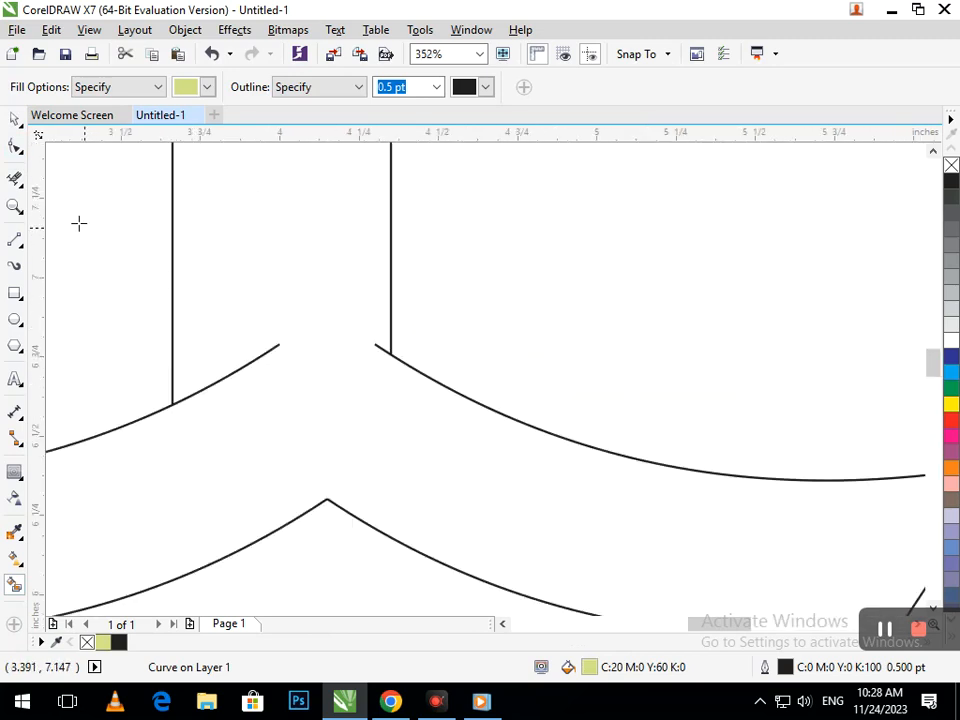
pyautogui.click(15, 240)
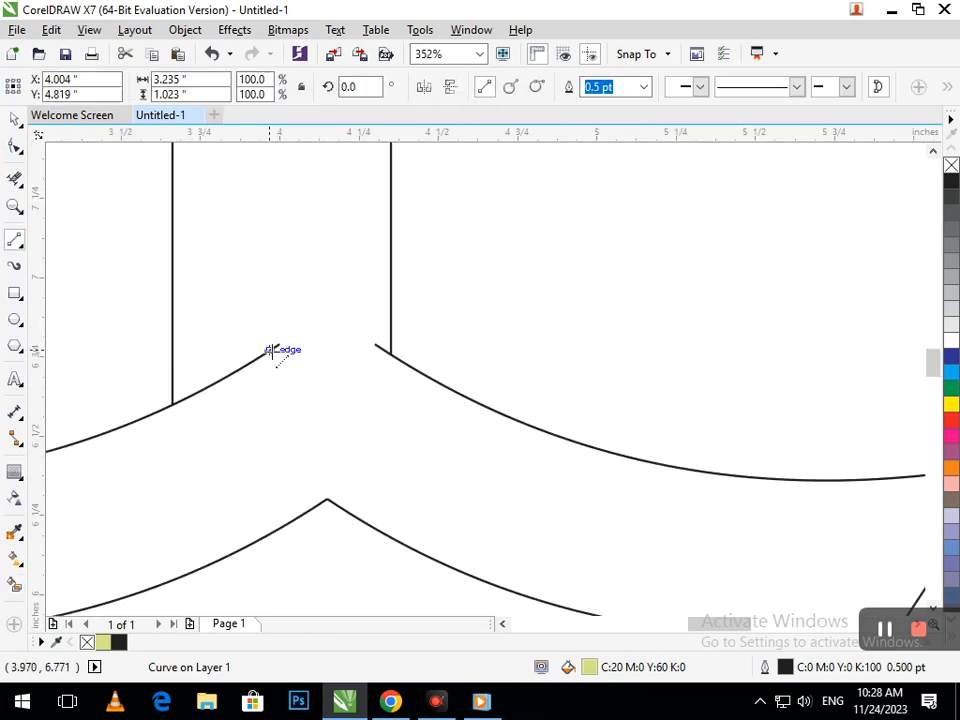
pyautogui.moveTo(278, 346); pyautogui.dragTo(434, 225)
pyautogui.moveTo(345, 315); pyautogui.dragTo(221, 225)
pyautogui.click(14, 147)
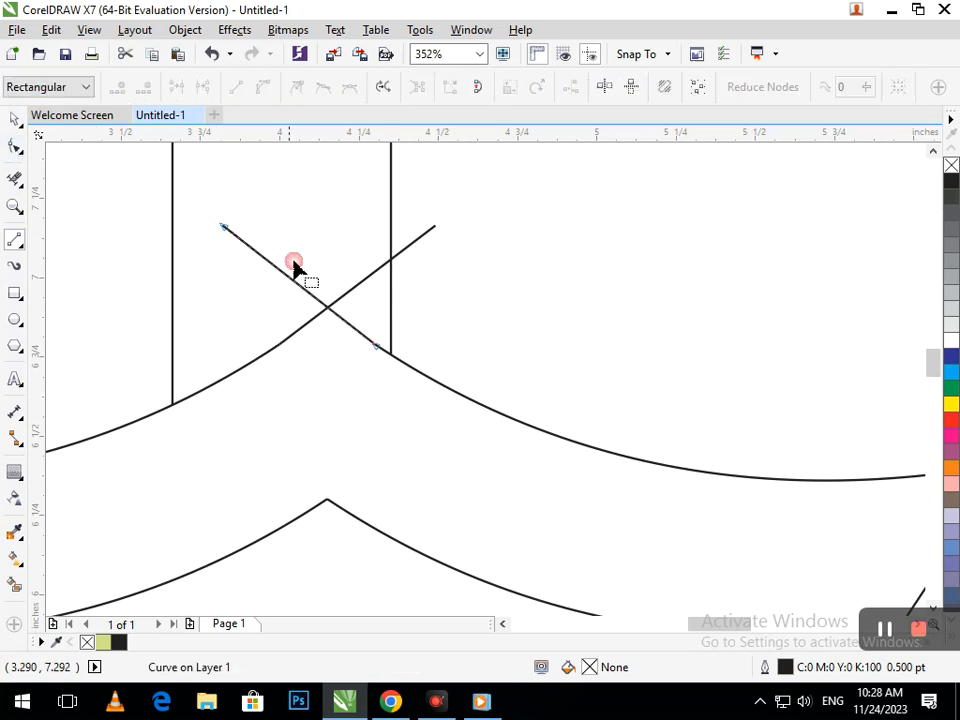
pyautogui.click(306, 290)
pyautogui.click(268, 87)
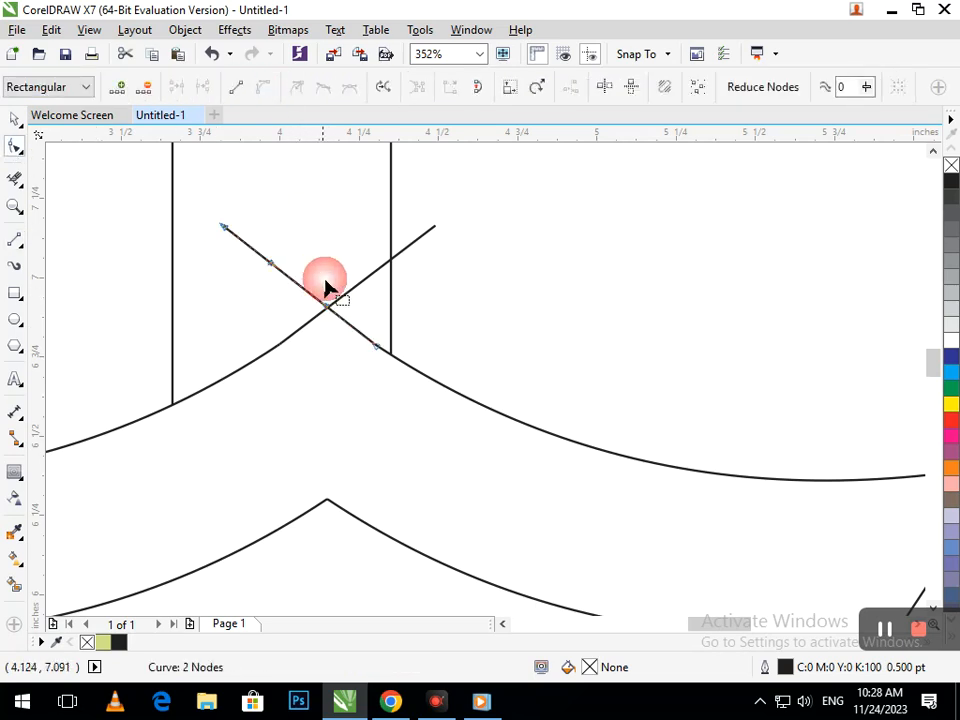
pyautogui.moveTo(333, 318); pyautogui.dragTo(355, 356)
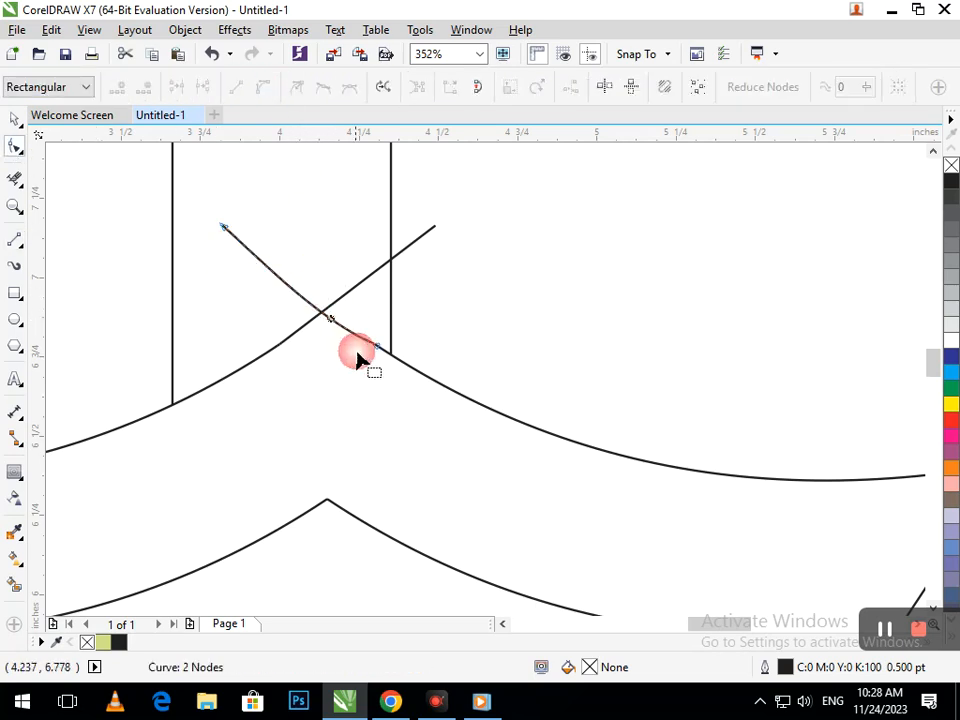
pyautogui.hotkey('ctrl', 'z')
pyautogui.hotkey('ctrl', 'z')
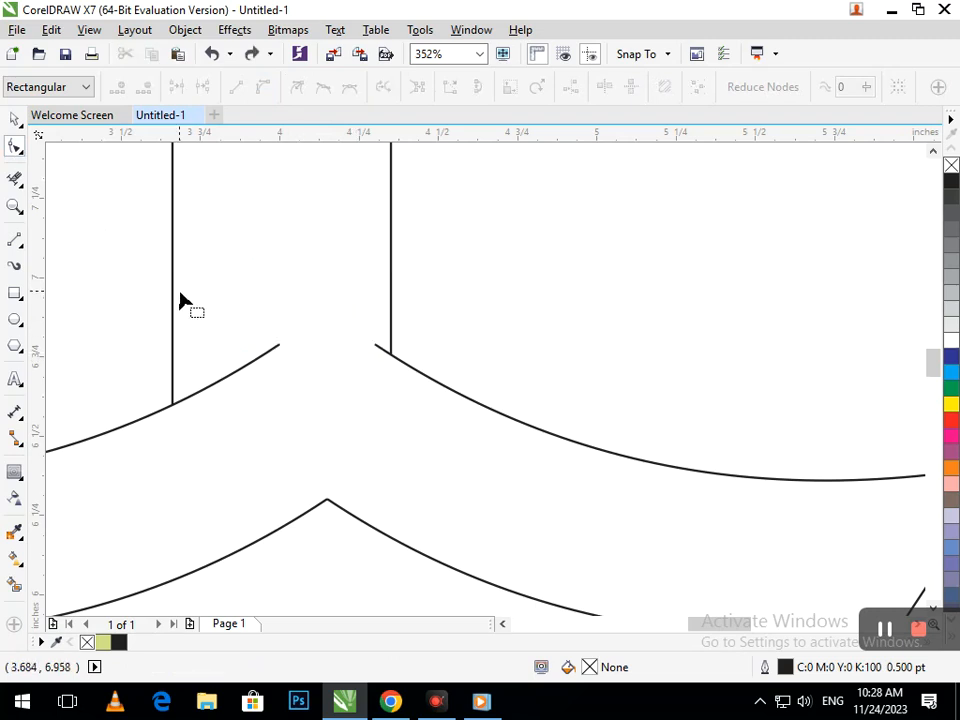
# Step: Draw a circle about 0.79" in diameter and move it to touch the inner end of the upper-left arc
pyautogui.click(16, 321)
pyautogui.moveTo(163, 199); pyautogui.dragTo(412, 384)
pyautogui.press('space')
pyautogui.moveTo(236, 354); pyautogui.dragTo(221, 315)
pyautogui.scroll(-5, 283, 285)
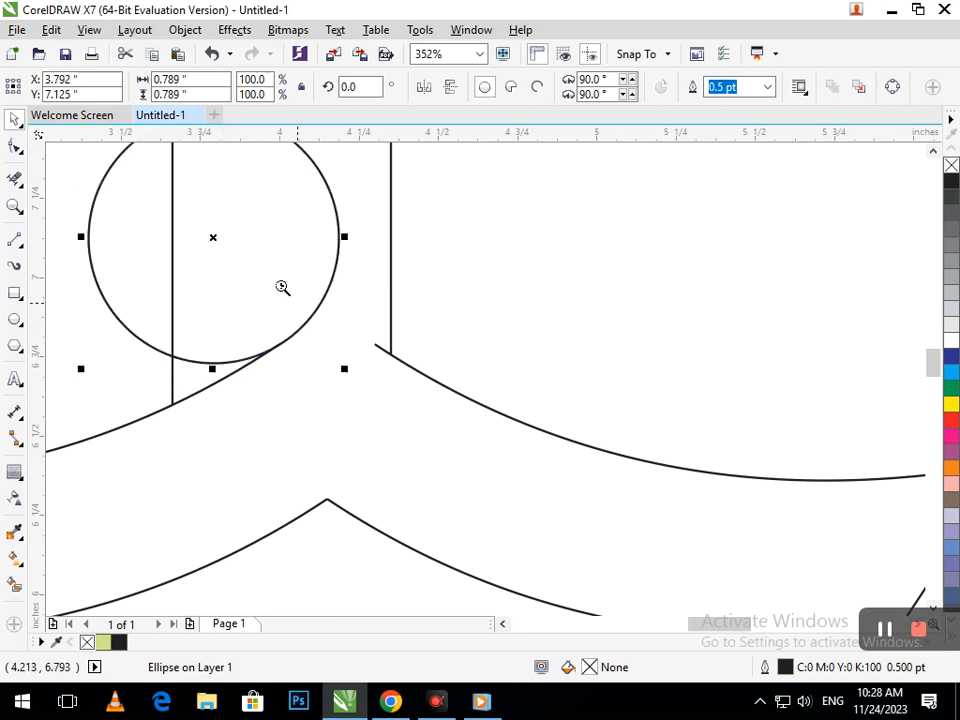
# Step: Make a mirrored copy of the circle directly beside it and lower the copy onto the upper-right arc's inner end
pyautogui.click(570, 439)
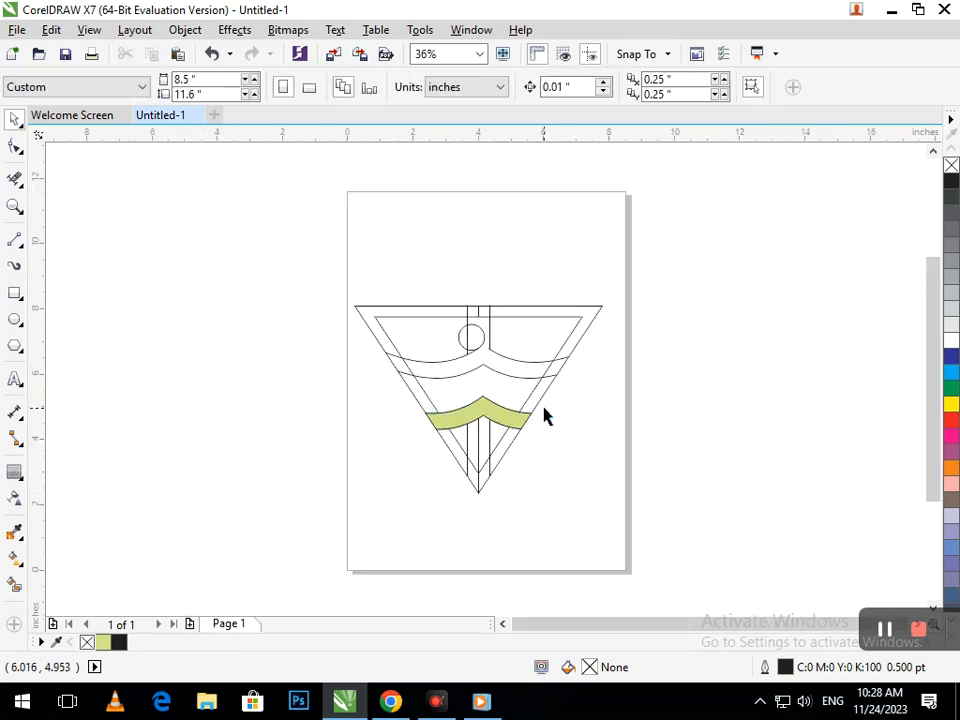
pyautogui.click(458, 344)
pyautogui.moveTo(457, 338); pyautogui.dragTo(503, 339)
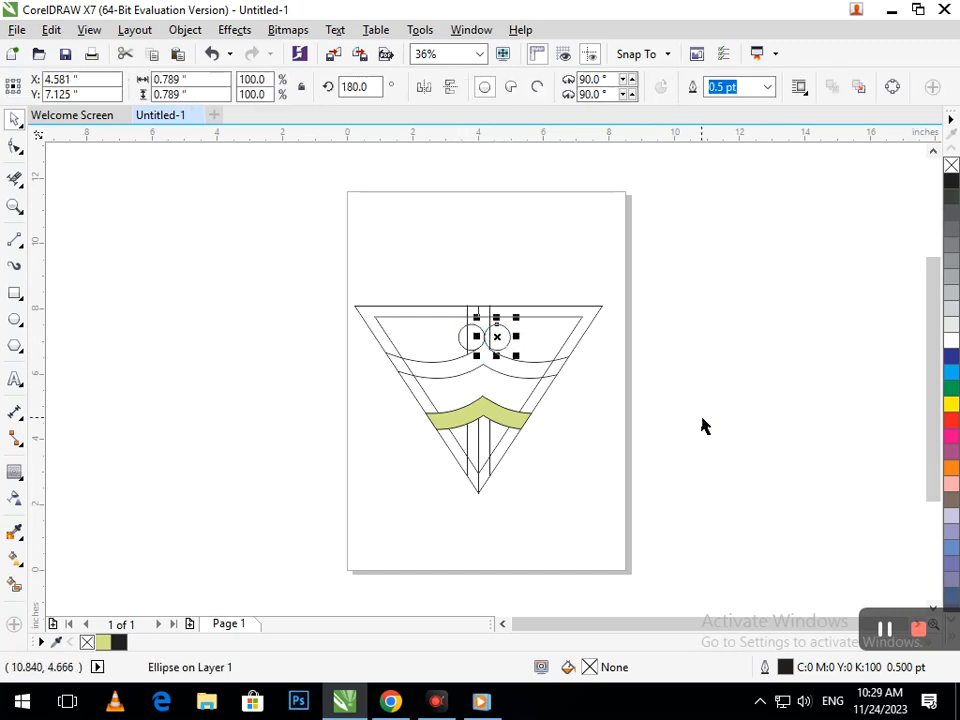
pyautogui.click(703, 424)
pyautogui.scroll(3, 510, 340)
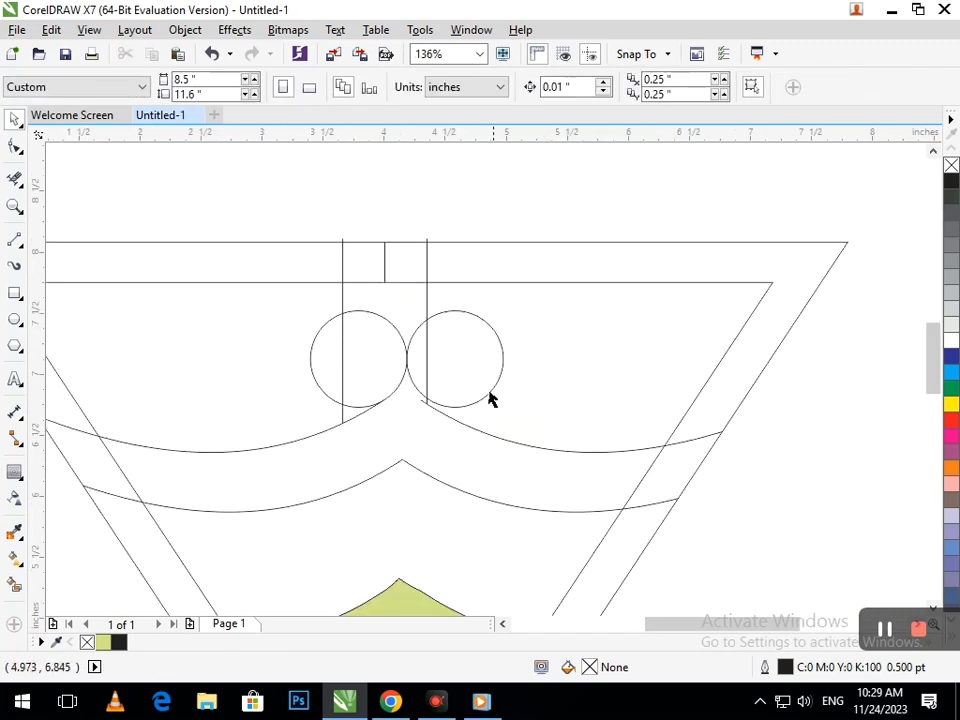
pyautogui.moveTo(472, 390); pyautogui.dragTo(469, 390)
pyautogui.click(15, 183)
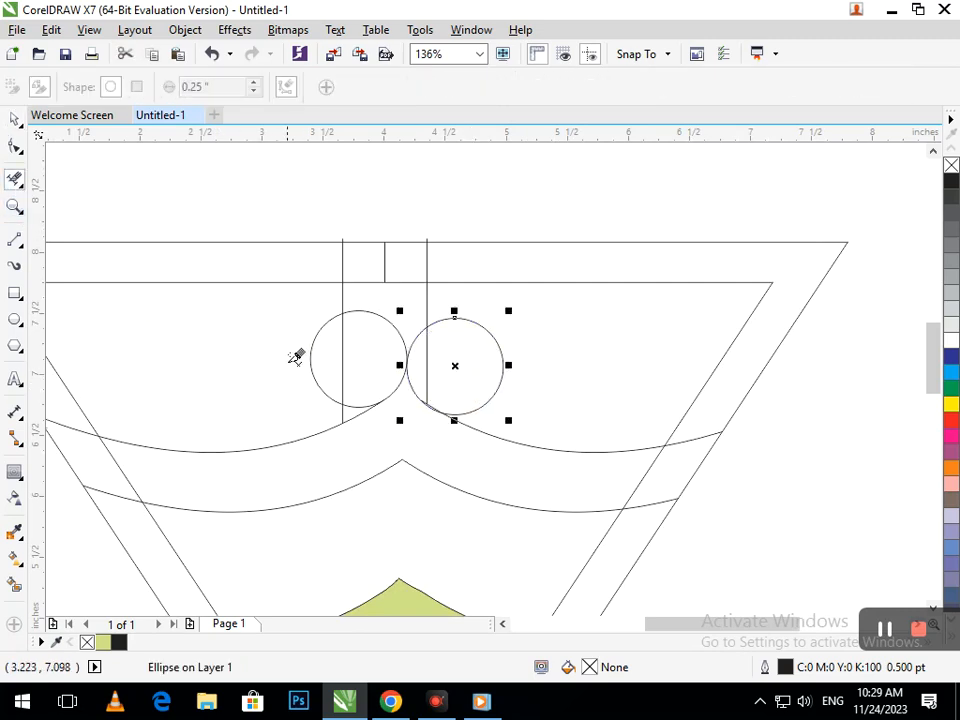
pyautogui.moveTo(292, 357); pyautogui.dragTo(485, 359)
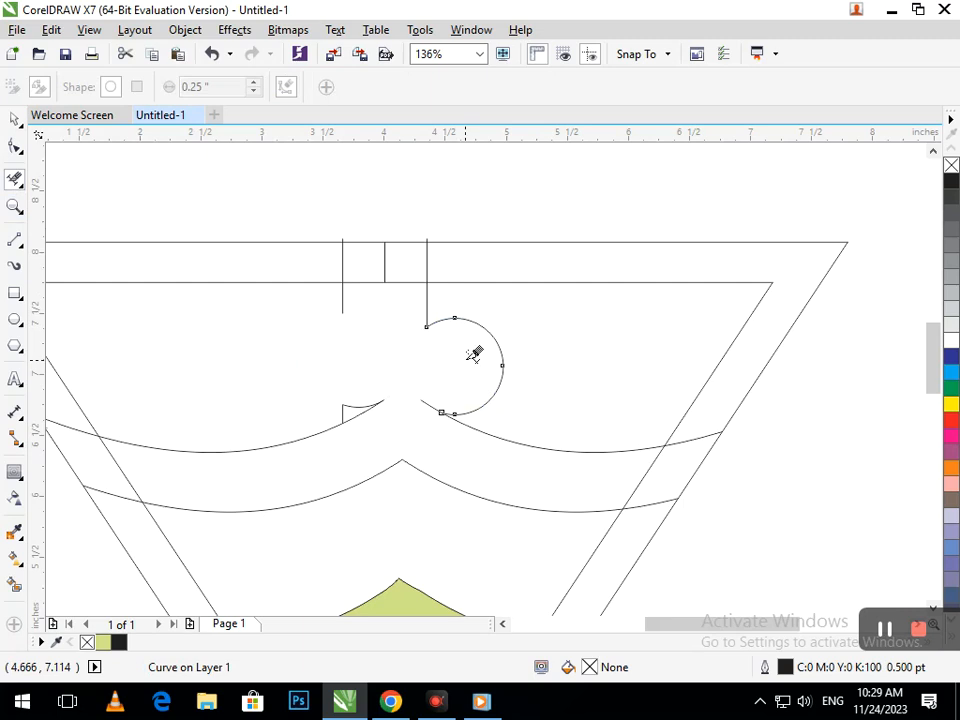
pyautogui.hotkey('ctrl', 'z')
# Step: Nudge the right circle 0.04" left and 0.02" up so it overlaps the left circle
pyautogui.click(15, 119)
pyautogui.click(447, 320)
pyautogui.press('Left')
pyautogui.press('Left')
pyautogui.press('Left')
pyautogui.press('Up')
pyautogui.press('Up')
pyautogui.press('Up')
pyautogui.press('Left')
pyautogui.press('Down')
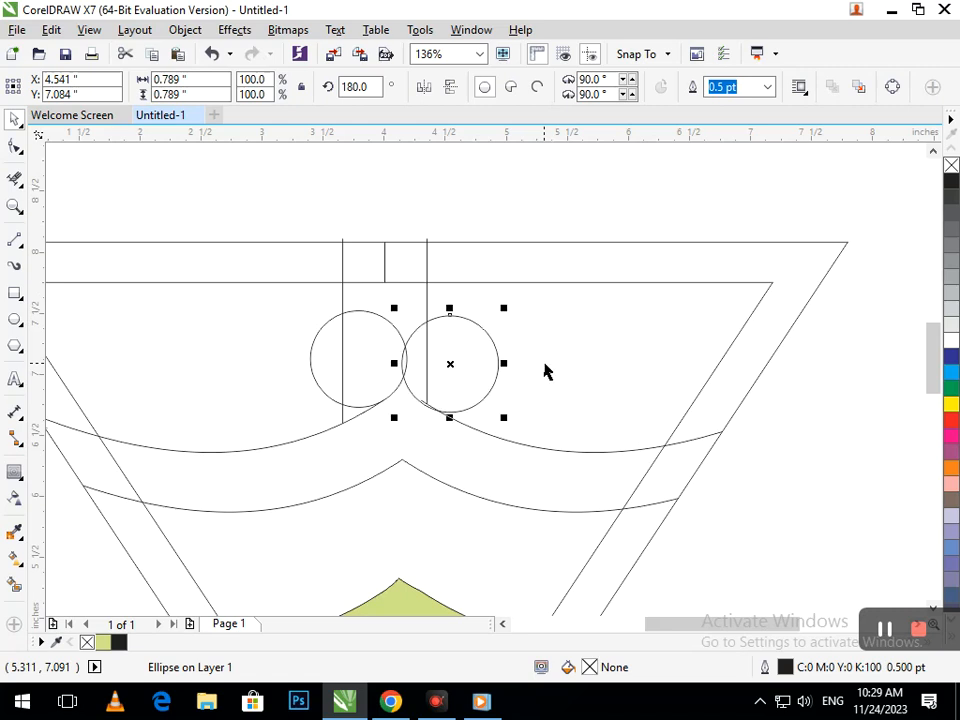
# Step: Delete the unneeded circle arcs and the vertical segments between them, leaving a pointed peak that joins the upper arcs
pyautogui.click(15, 179)
pyautogui.moveTo(332, 332); pyautogui.dragTo(563, 358)
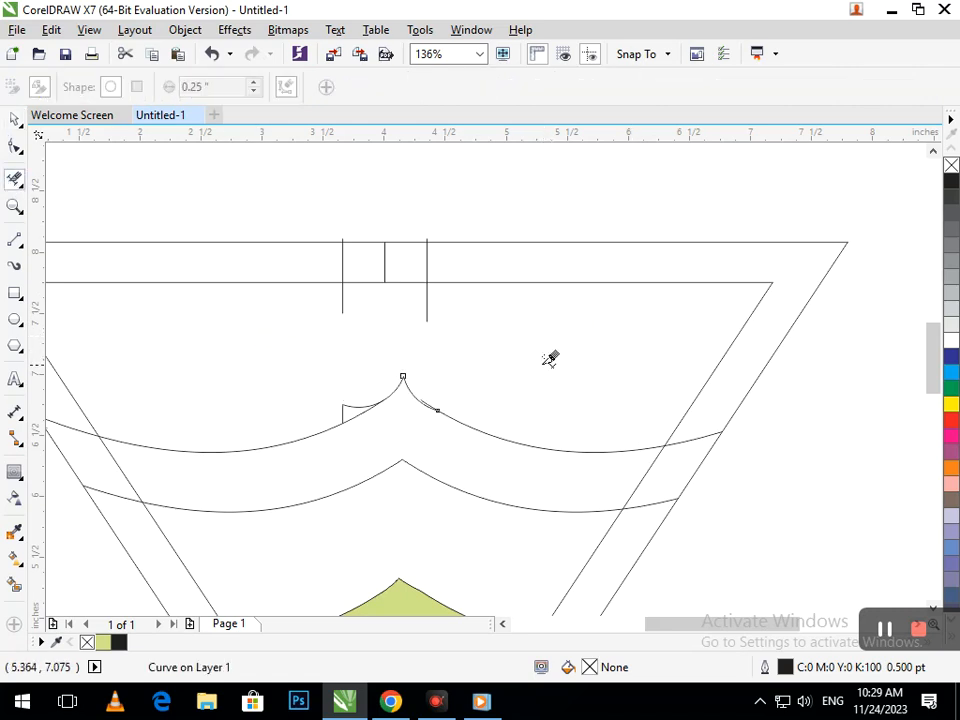
pyautogui.scroll(4, 312, 400)
pyautogui.moveTo(401, 401); pyautogui.dragTo(474, 435)
pyautogui.press('F3')
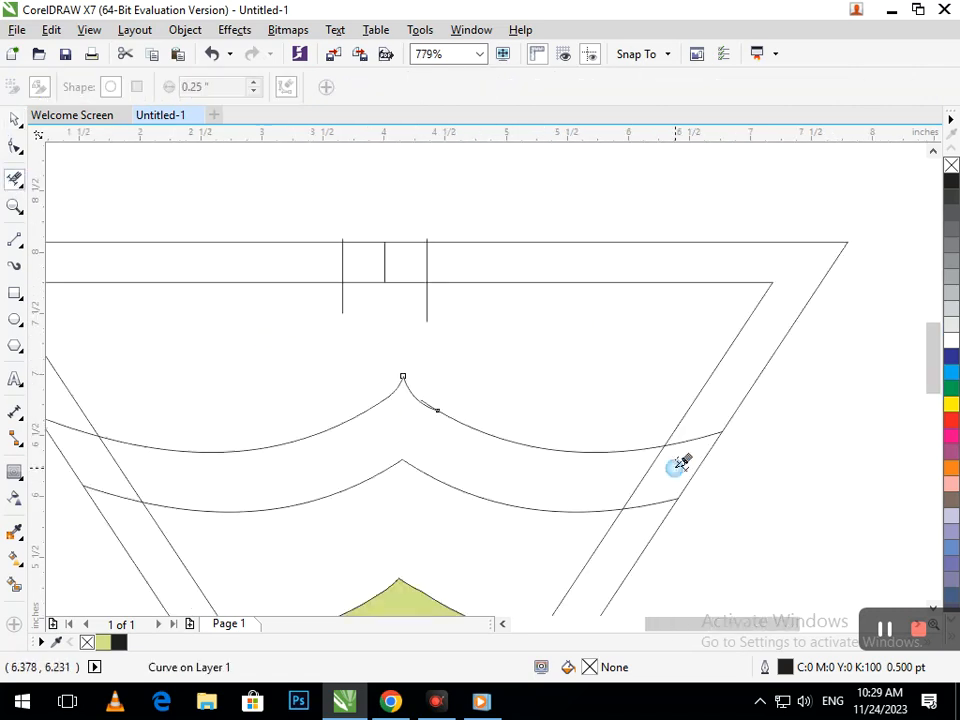
# Step: Delete the remaining vertical line pieces within, below and above the triangle's top border
pyautogui.moveTo(378, 287); pyautogui.dragTo(564, 313)
pyautogui.moveTo(339, 255)
pyautogui.mouseDown()
pyautogui.moveTo(483, 258)
pyautogui.moveTo(364, 317)
pyautogui.moveTo(324, 303)
pyautogui.moveTo(420, 308)
pyautogui.mouseUp()
pyautogui.scroll(4, 380, 202)
pyautogui.moveTo(138, 276); pyautogui.dragTo(663, 352)
pyautogui.scroll(-8, 615, 407)
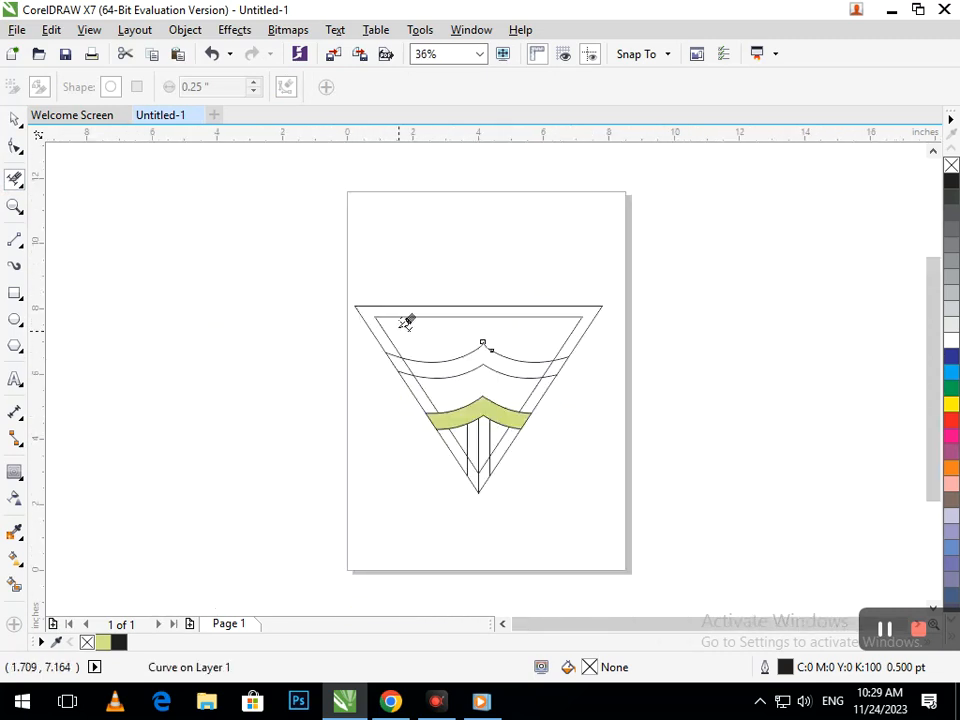
pyautogui.scroll(5, 407, 321)
pyautogui.scroll(4, 555, 371)
pyautogui.moveTo(379, 306); pyautogui.dragTo(542, 414)
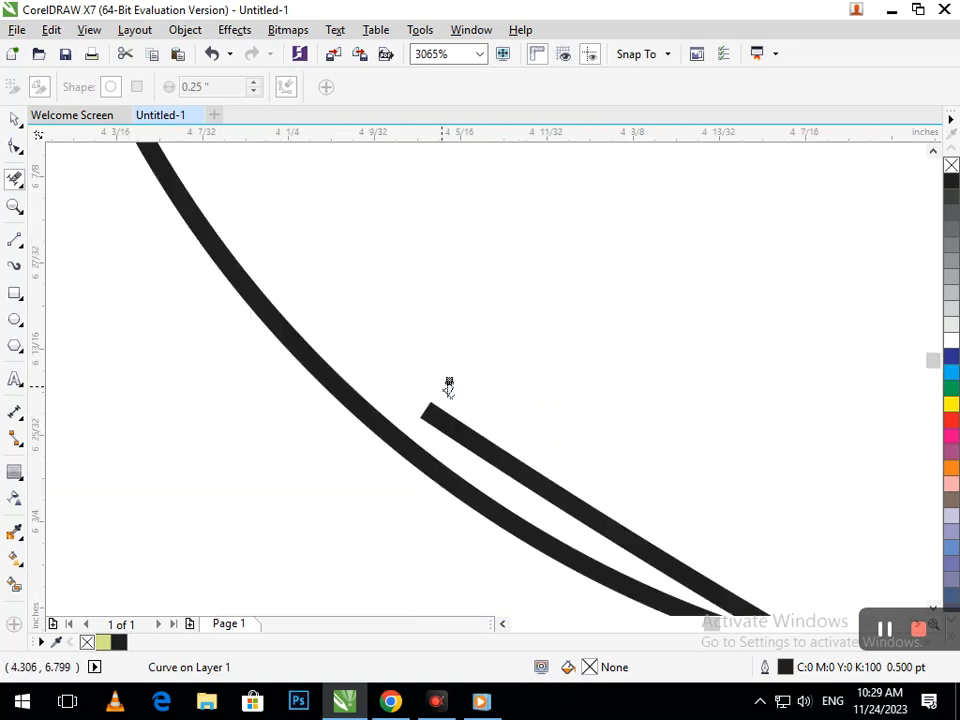
pyautogui.scroll(-10, 449, 424)
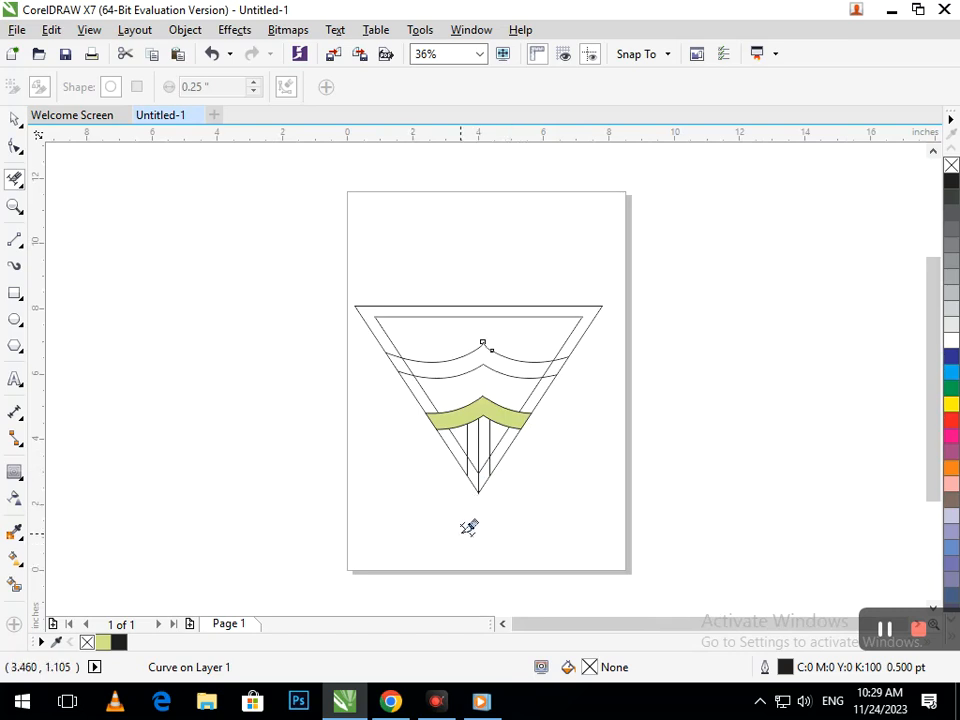
# Step: Smart-fill the upper and lower sections of both centre vertical bars below the green band and colour them blue (C:100 M:100 Y:0 K:0)
pyautogui.click(15, 584)
pyautogui.click(470, 468)
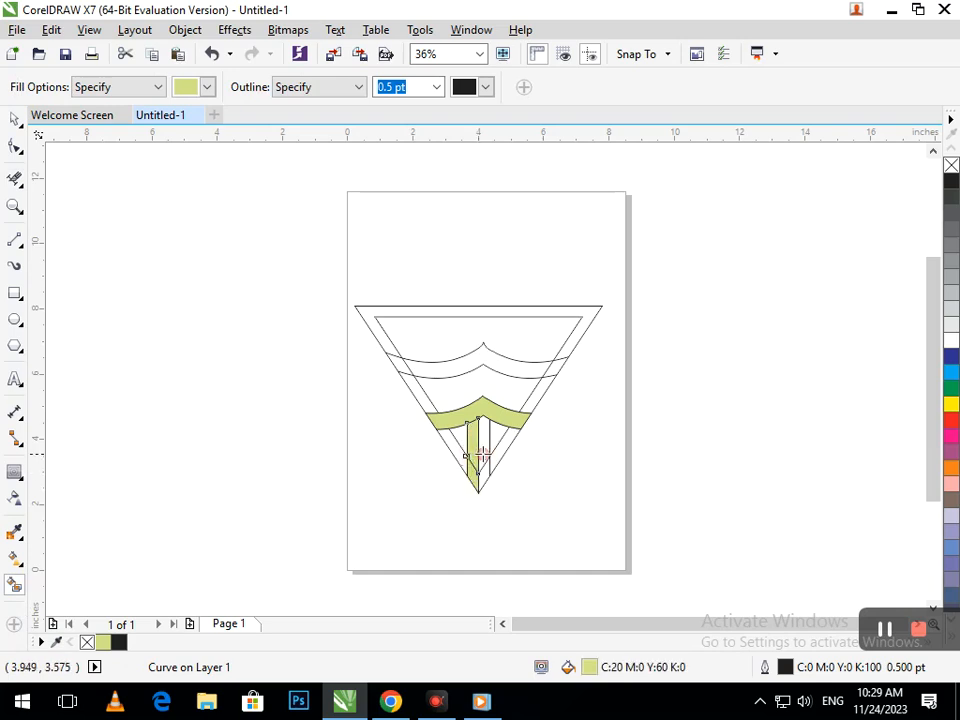
pyautogui.click(951, 355)
pyautogui.click(474, 425)
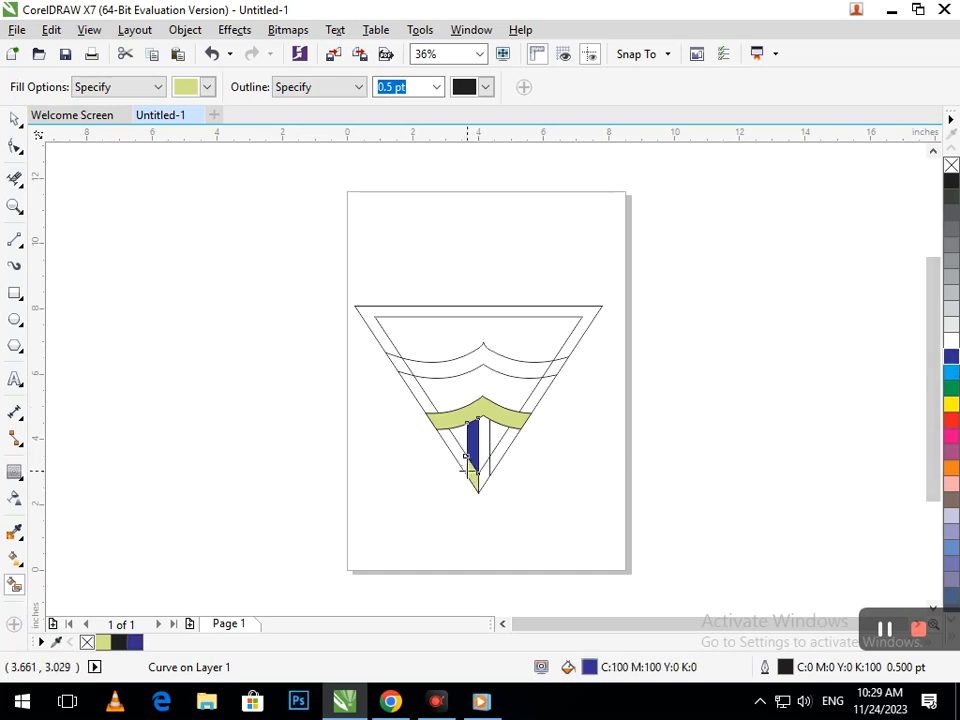
pyautogui.click(466, 457)
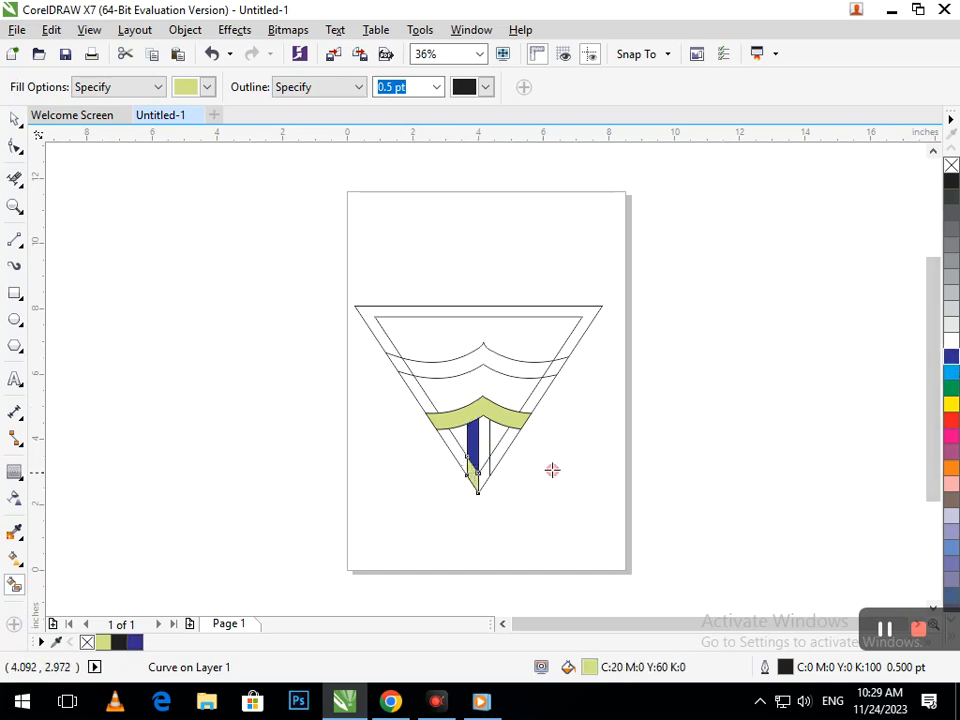
pyautogui.click(483, 474)
pyautogui.click(951, 355)
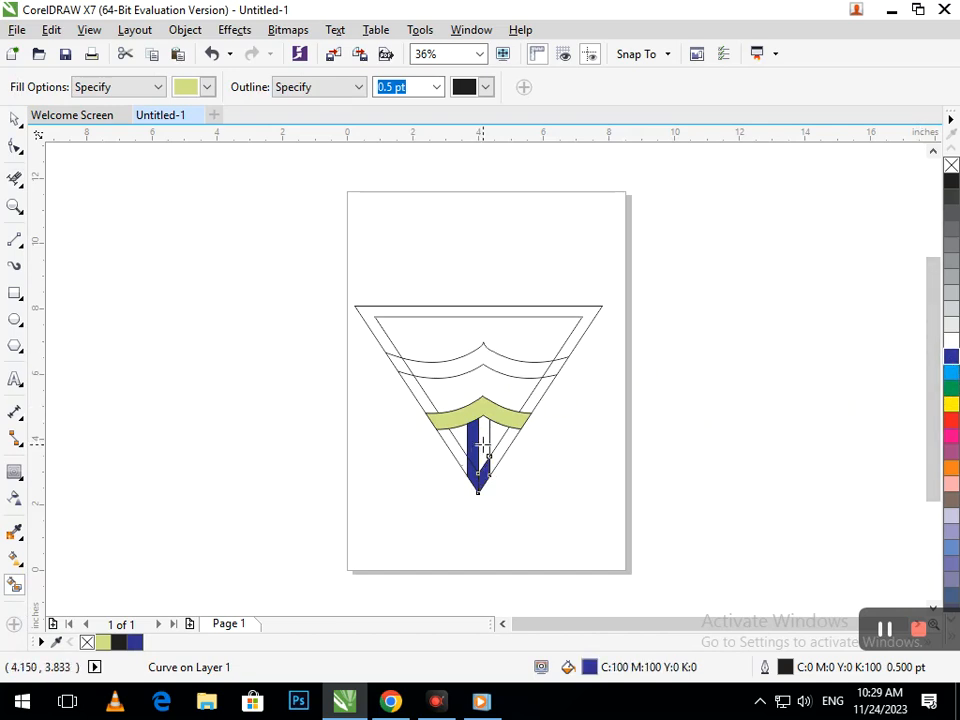
pyautogui.click(483, 445)
pyautogui.click(951, 356)
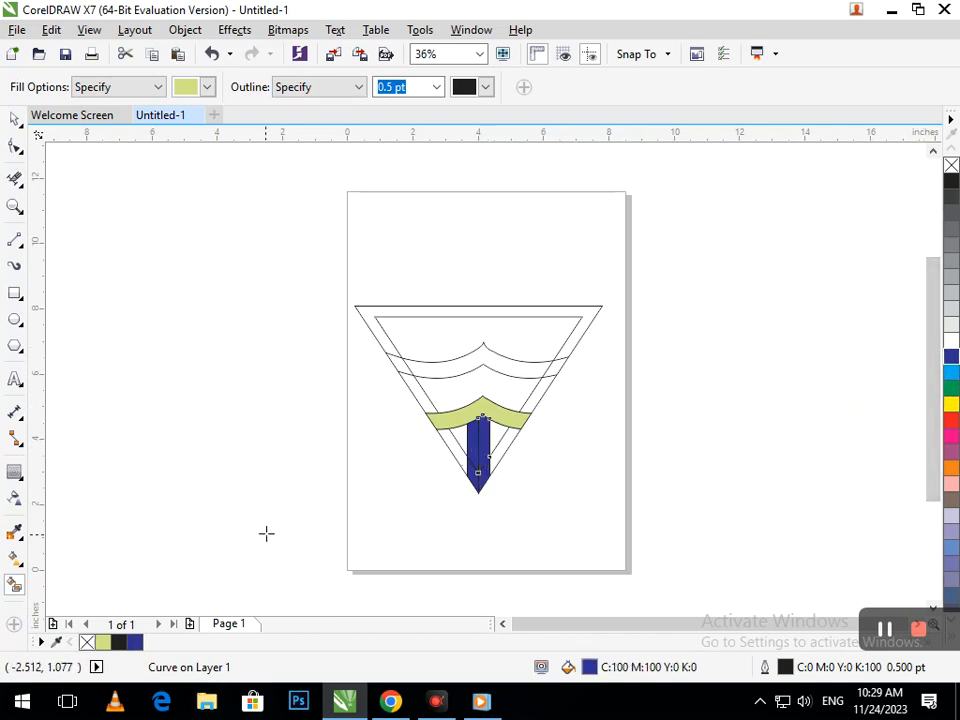
# Step: Weld the upper and lower pieces of the right centre bar into a single shape
pyautogui.click(15, 119)
pyautogui.click(242, 364)
pyautogui.scroll(4, 470, 465)
pyautogui.moveTo(538, 556); pyautogui.dragTo(552, 568)
pyautogui.hotkey('ctrl', 'z')
pyautogui.click(542, 388)
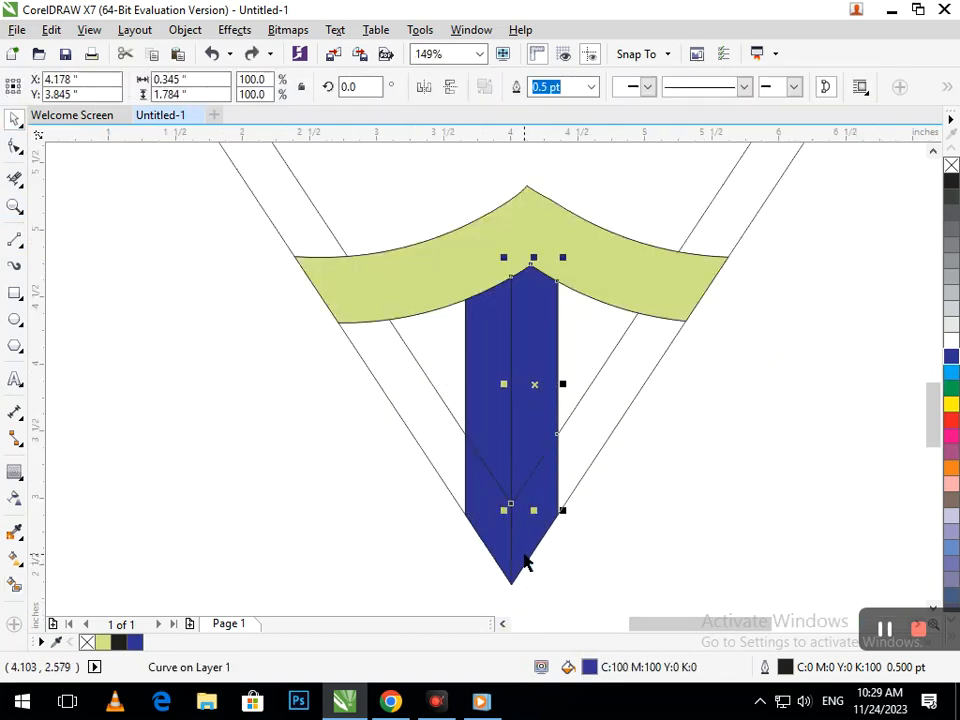
pyautogui.keyDown('shift'); pyautogui.click(527, 563); pyautogui.keyUp('shift')
pyautogui.click(520, 92)
# Step: Fill the welded right centre bar with red
pyautogui.click(561, 510)
pyautogui.click(540, 480)
pyautogui.click(953, 432)
pyautogui.click(782, 446)
# Step: Weld the upper and lower pieces of the left centre bar into a single shape
pyautogui.click(497, 549)
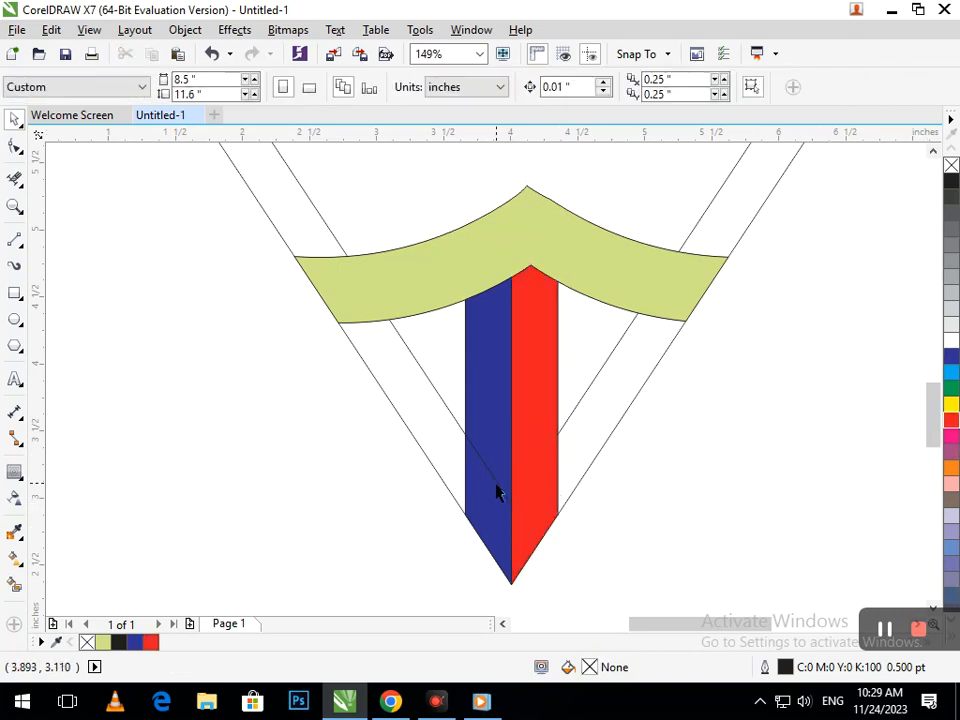
pyautogui.keyDown('shift'); pyautogui.click(493, 385); pyautogui.keyUp('shift')
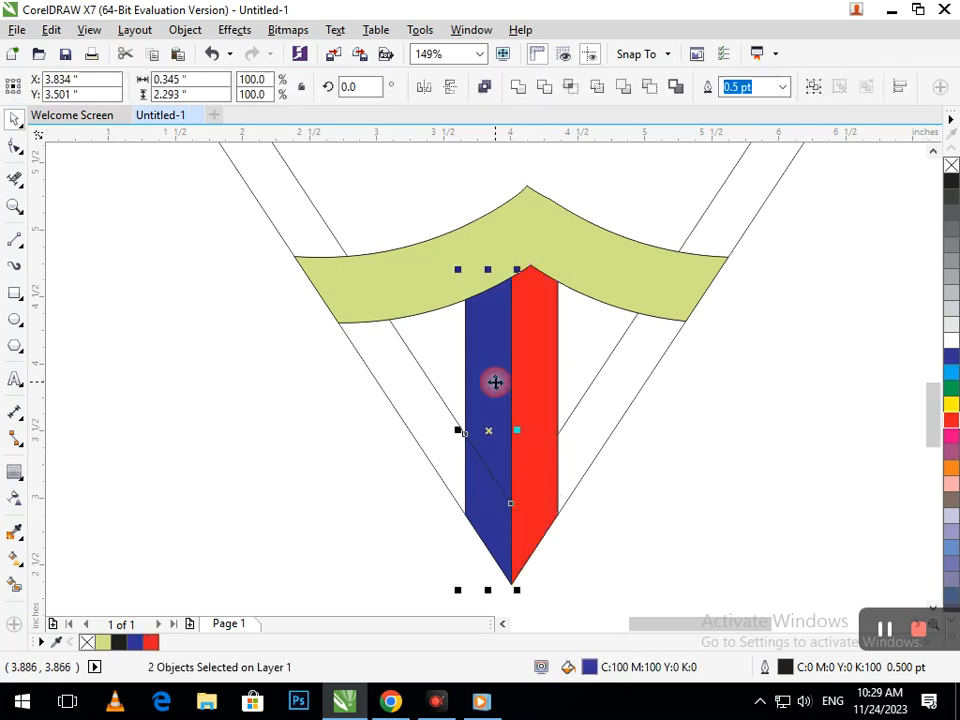
pyautogui.click(518, 88)
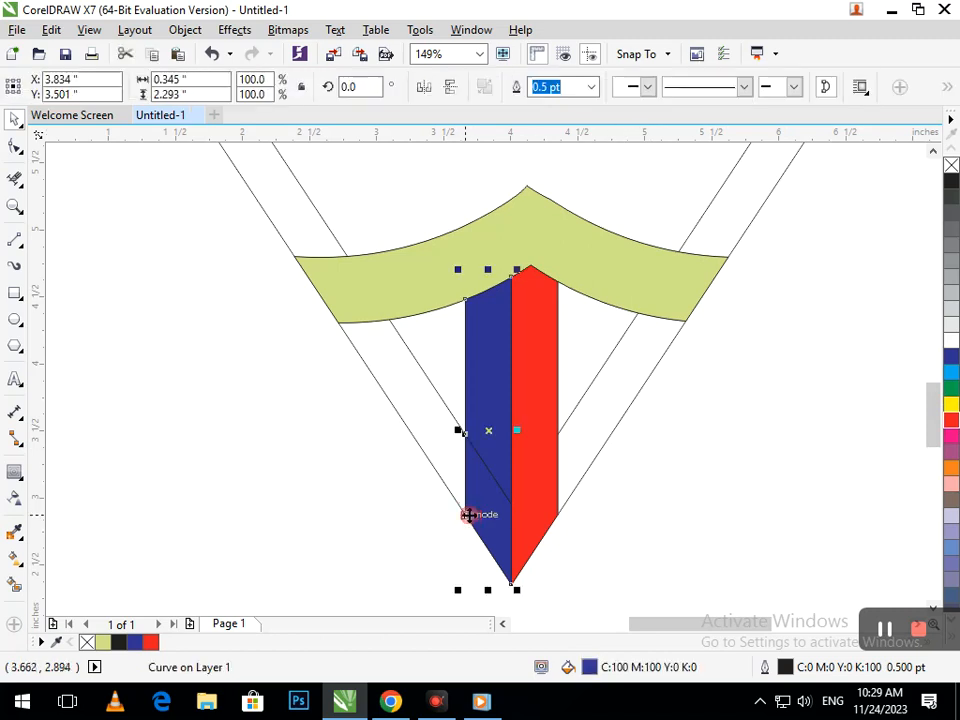
pyautogui.moveTo(463, 560); pyautogui.dragTo(392, 542)
pyautogui.hotkey('ctrl', 'z')
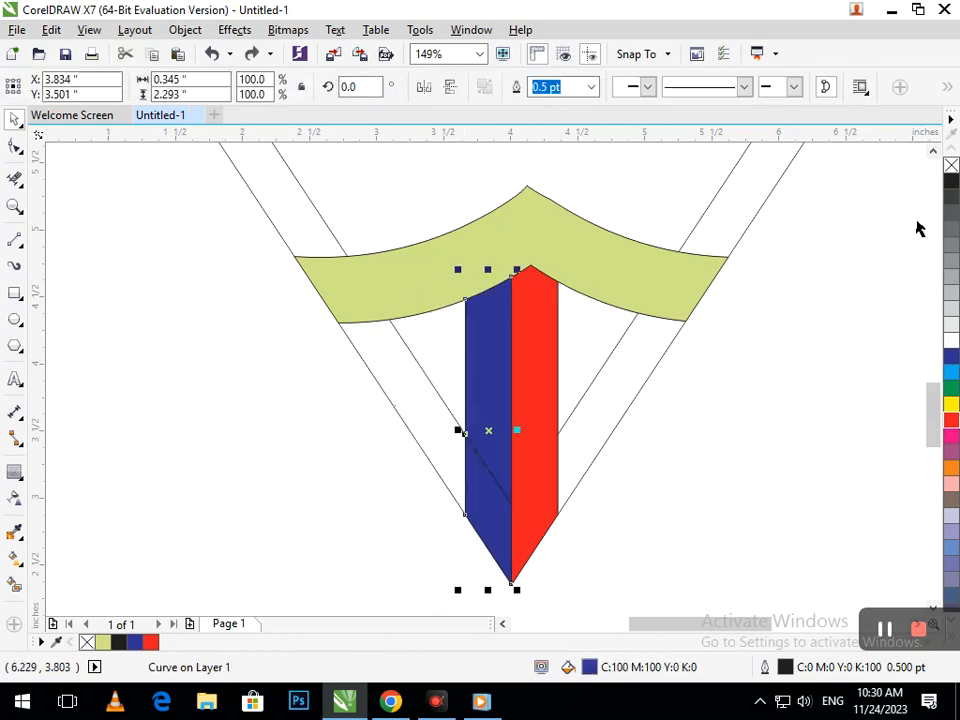
# Step: Set the left centre bar's outline to blue and its fill to red
pyautogui.rightClick(951, 357)
pyautogui.click(568, 446)
pyautogui.click(484, 471)
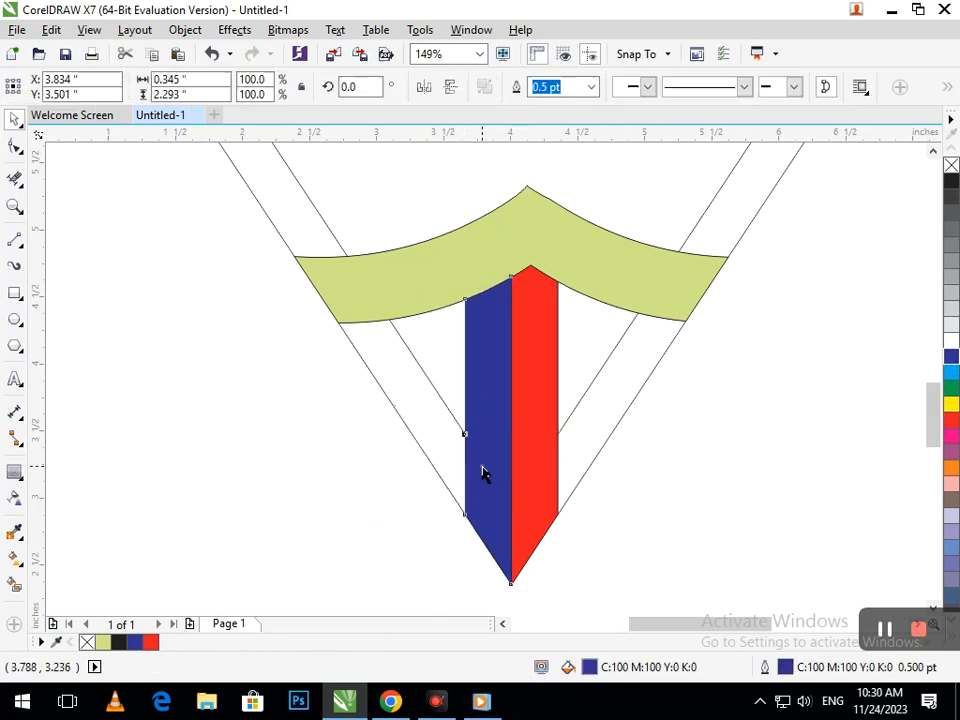
pyautogui.click(951, 422)
pyautogui.press('Escape')
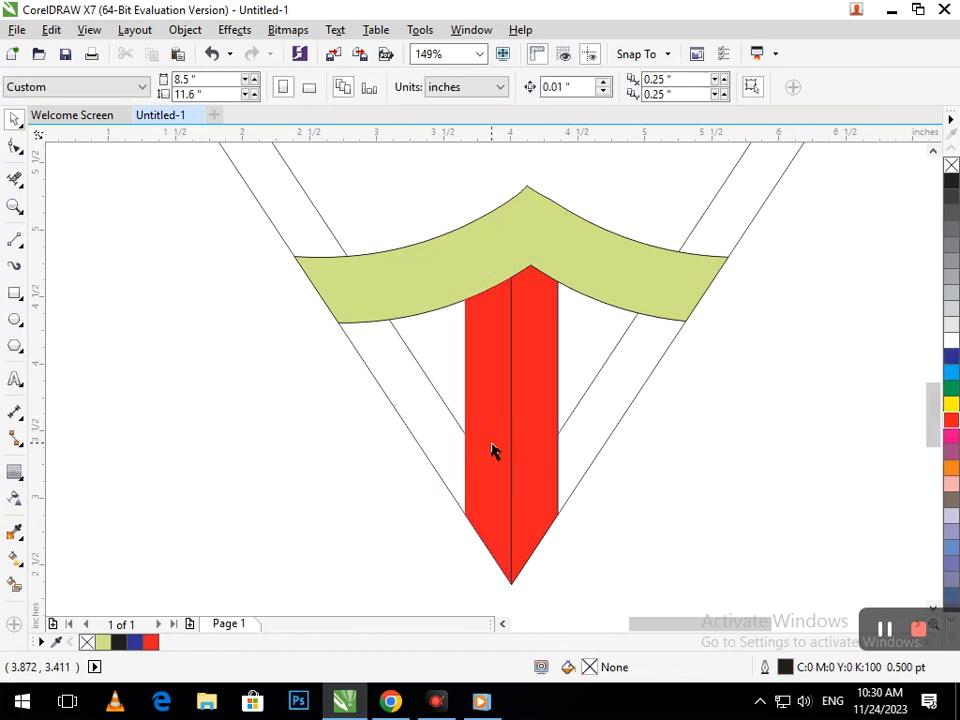
# Step: Fill the right centre bar with blue
pyautogui.click(533, 465)
pyautogui.click(951, 357)
pyautogui.moveTo(517, 308); pyautogui.dragTo(563, 373)
pyautogui.hotkey('shift', 'F4')
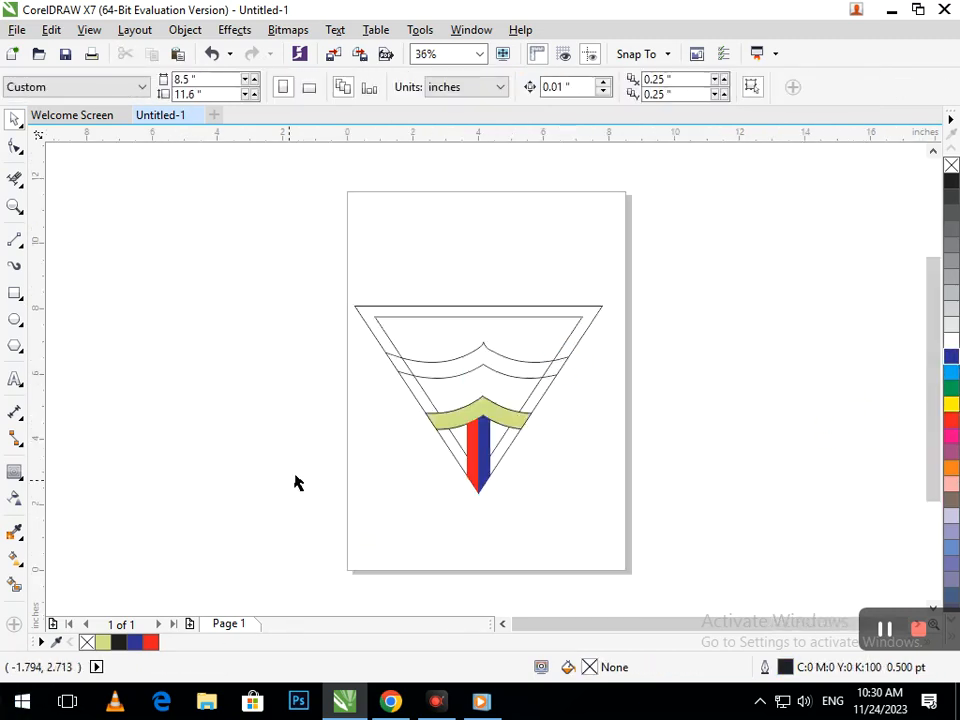
# Step: Smart-fill the two side border segments below the green band and colour them purple (C:20 M:80 Y:0 K:20)
pyautogui.moveTo(266, 212); pyautogui.dragTo(660, 529)
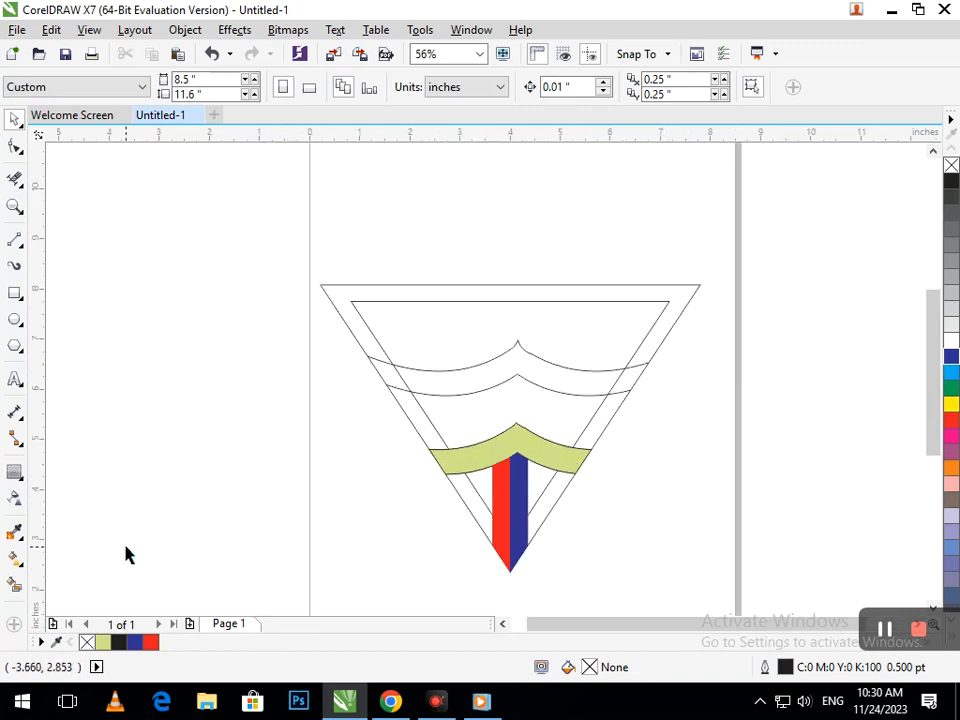
pyautogui.click(16, 584)
pyautogui.click(478, 510)
pyautogui.click(950, 452)
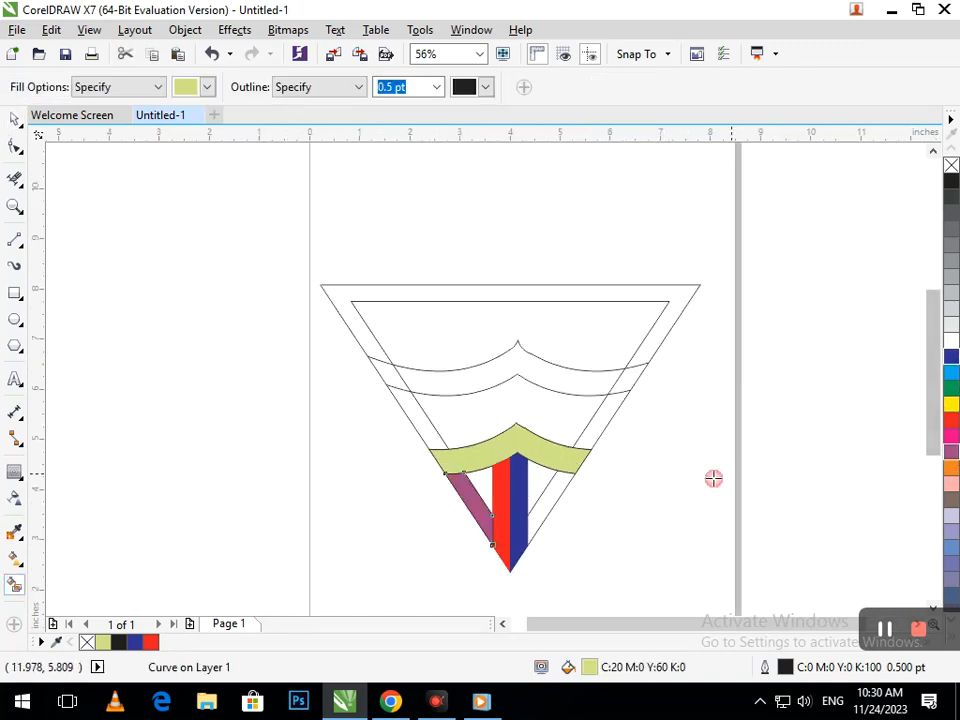
pyautogui.click(553, 499)
pyautogui.click(950, 452)
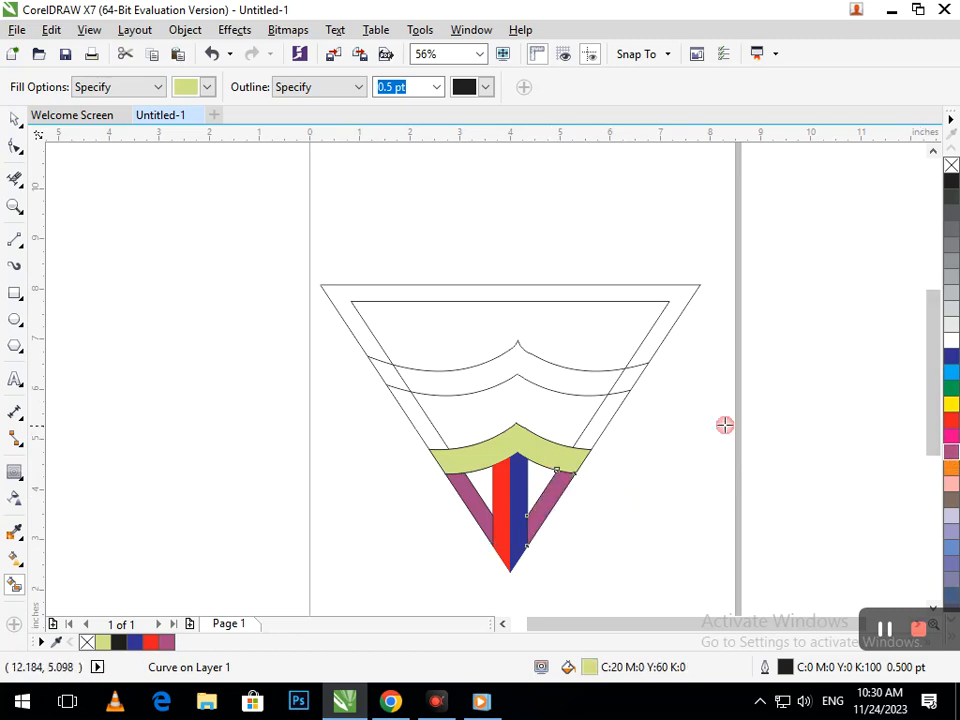
# Step: Smart-fill the side border segments between the green band and the upper curved band and colour them purple
pyautogui.click(599, 424)
pyautogui.click(950, 452)
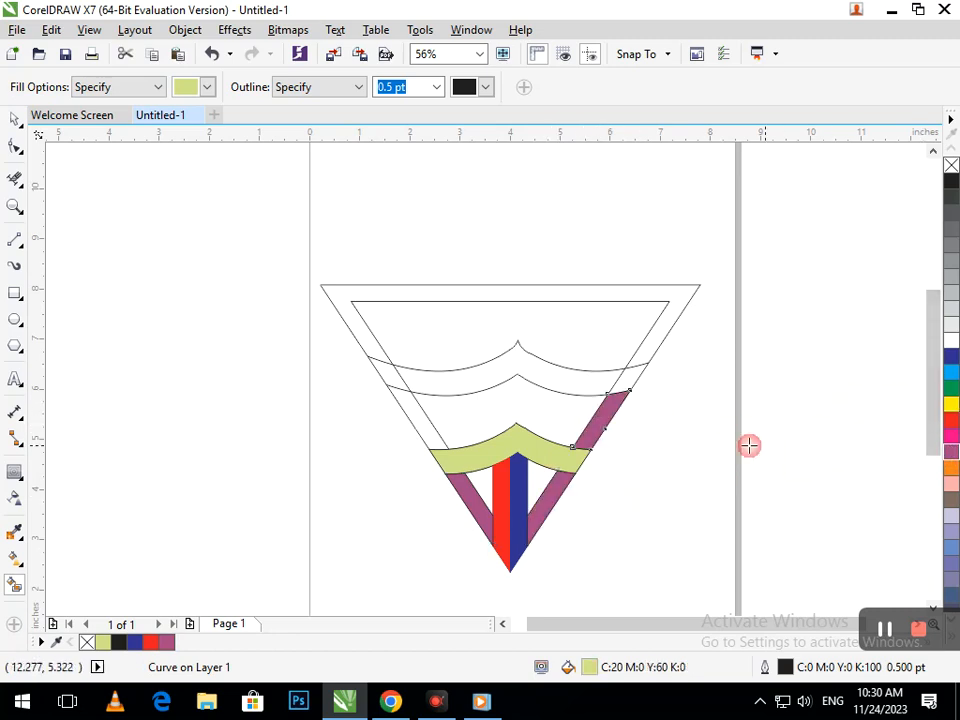
pyautogui.click(447, 432)
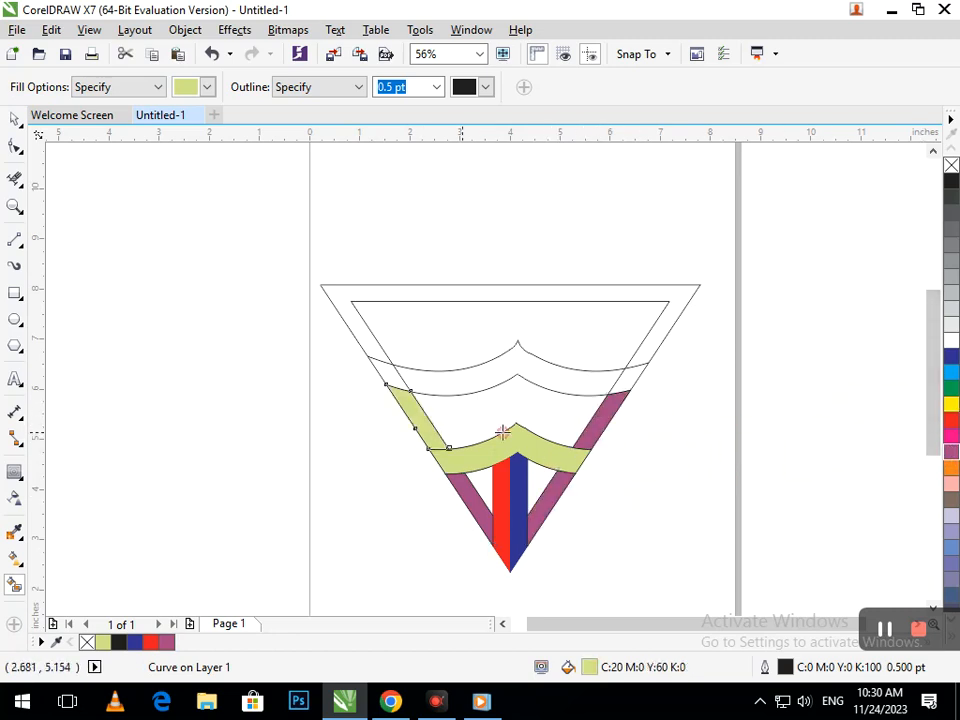
pyautogui.click(950, 452)
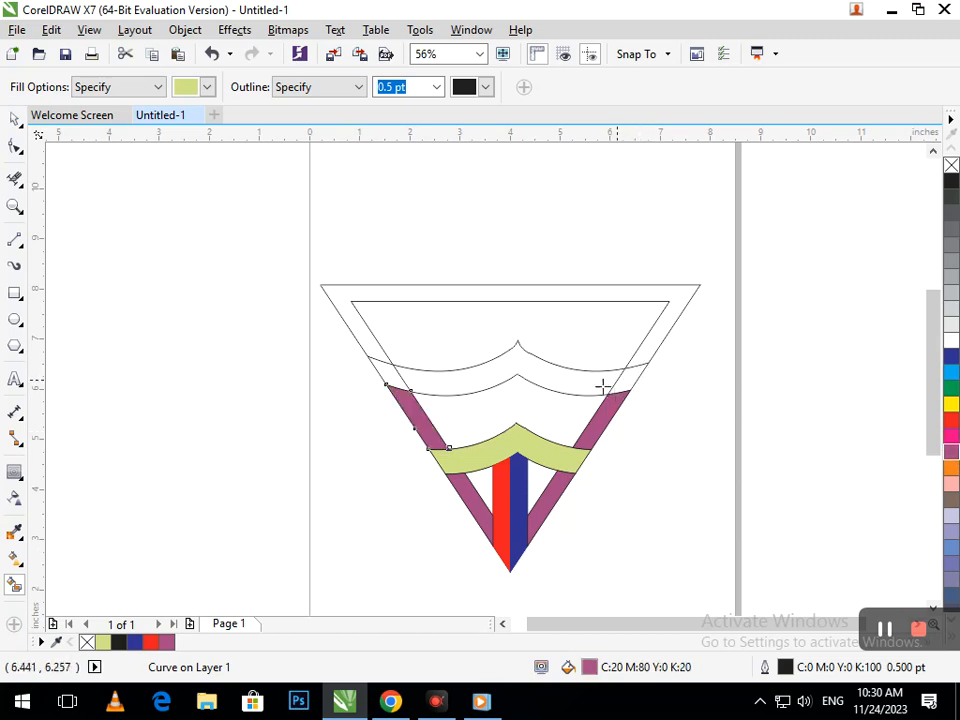
# Step: Smart-fill the upper curved band's centre and both end pieces and colour them blue (C:100 M:100 Y:0 K:0)
pyautogui.click(622, 380)
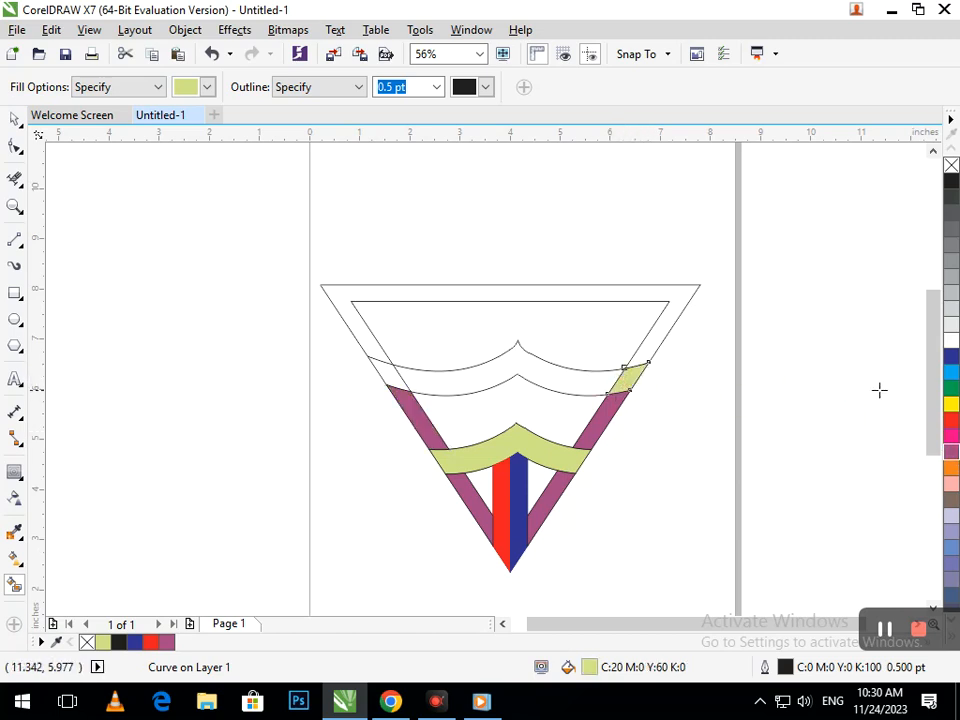
pyautogui.click(950, 356)
pyautogui.click(580, 372)
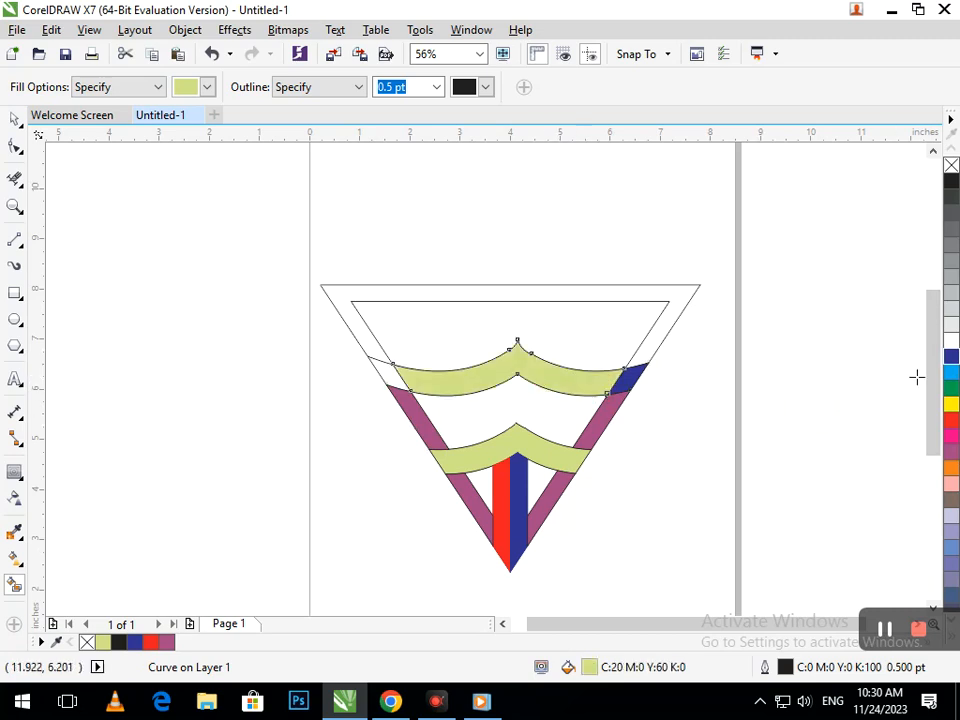
pyautogui.click(950, 358)
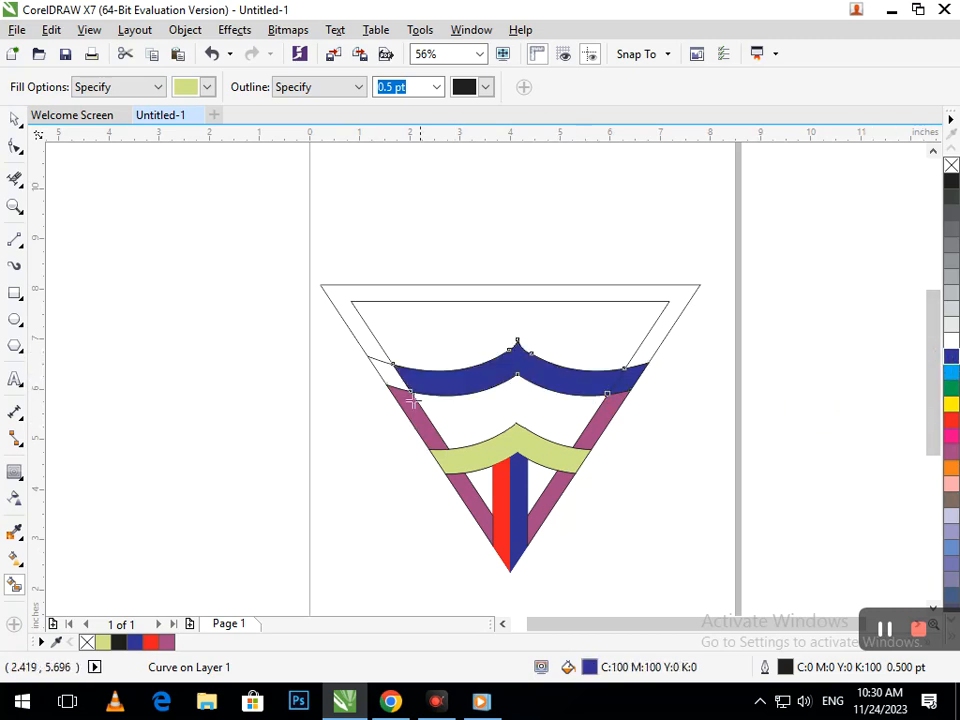
pyautogui.click(379, 368)
pyautogui.click(951, 356)
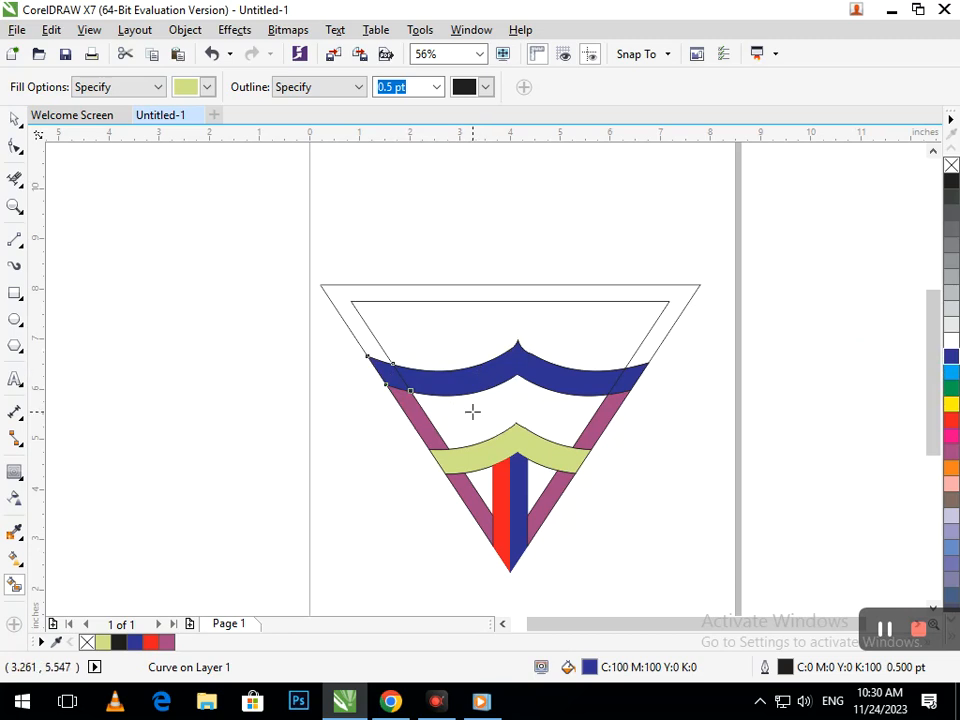
# Step: Smart-fill the triangle's top border with its upper side segments and colour it red (C:0 M:100 Y:100 K:0)
pyautogui.click(486, 291)
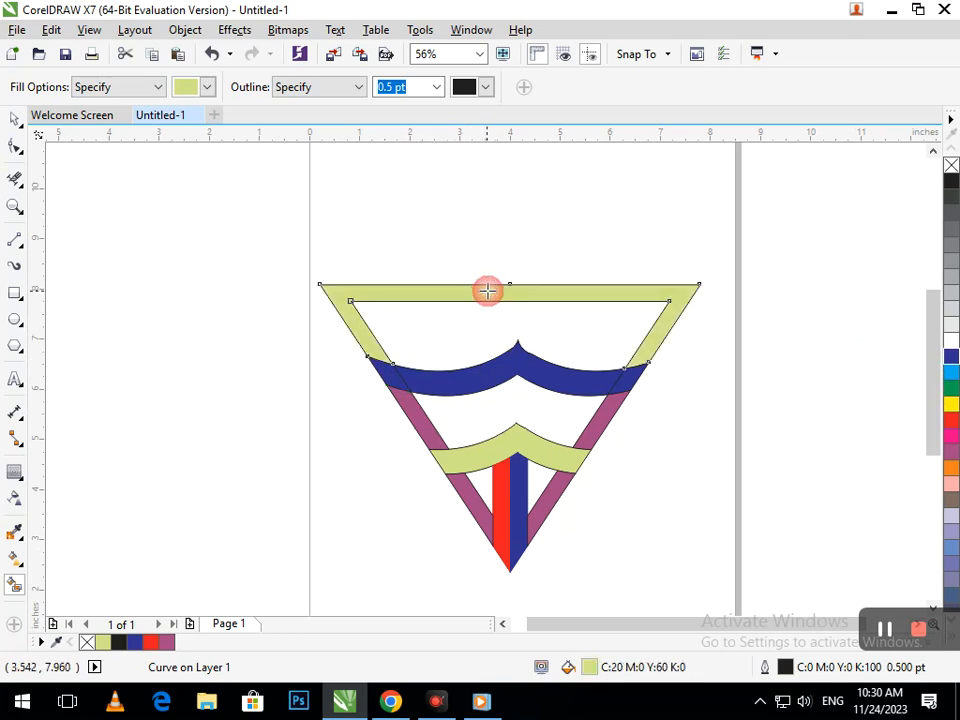
pyautogui.click(951, 420)
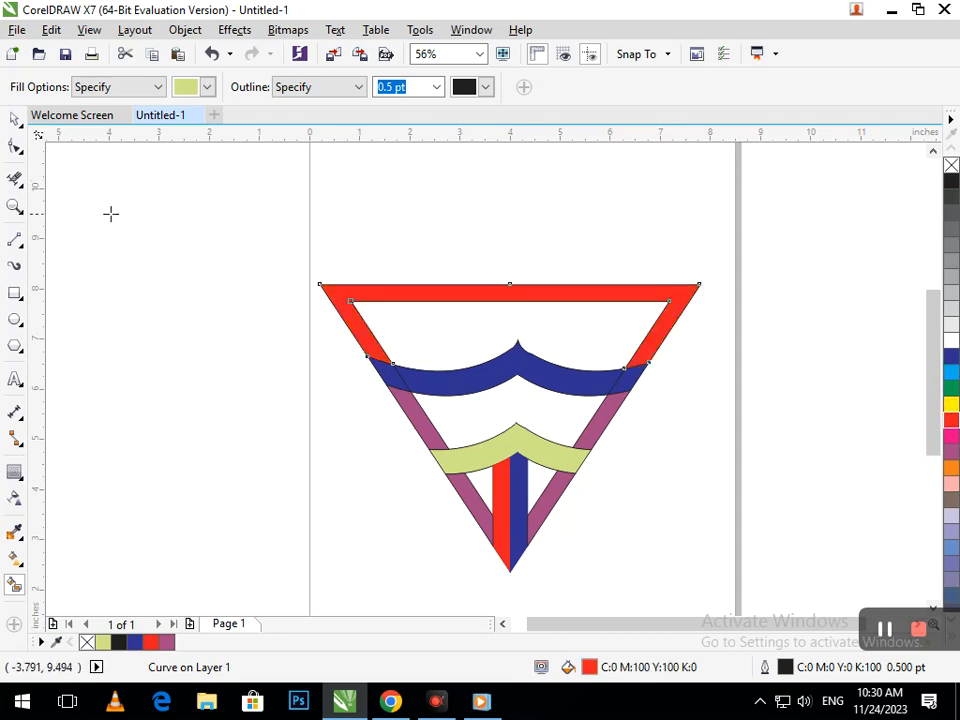
pyautogui.click(14, 118)
pyautogui.click(225, 287)
pyautogui.hotkey('shift', 'F4')
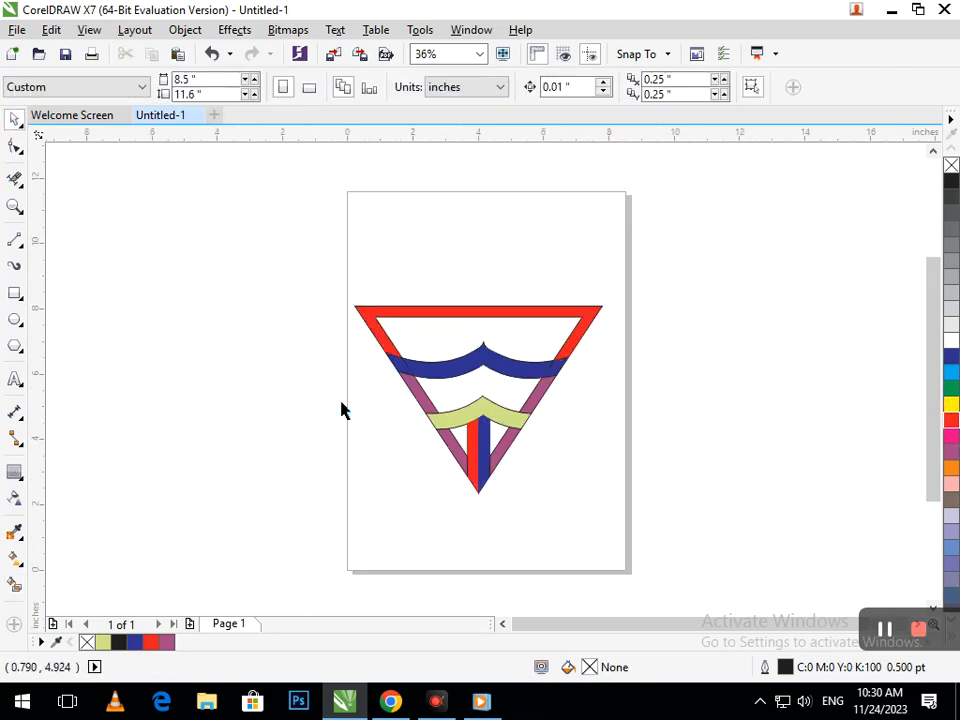
# Step: Sample the lower band's light green and apply it to the upper band's centre fill and outline and to its blue end pieces' outlines
pyautogui.scroll(2, 571, 425)
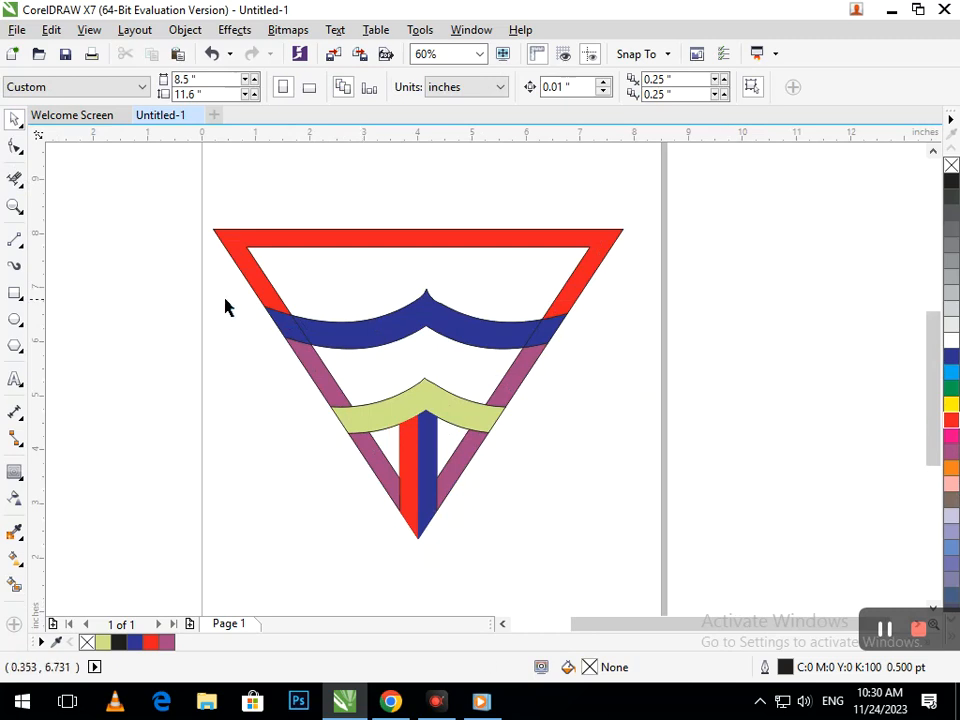
pyautogui.click(428, 323)
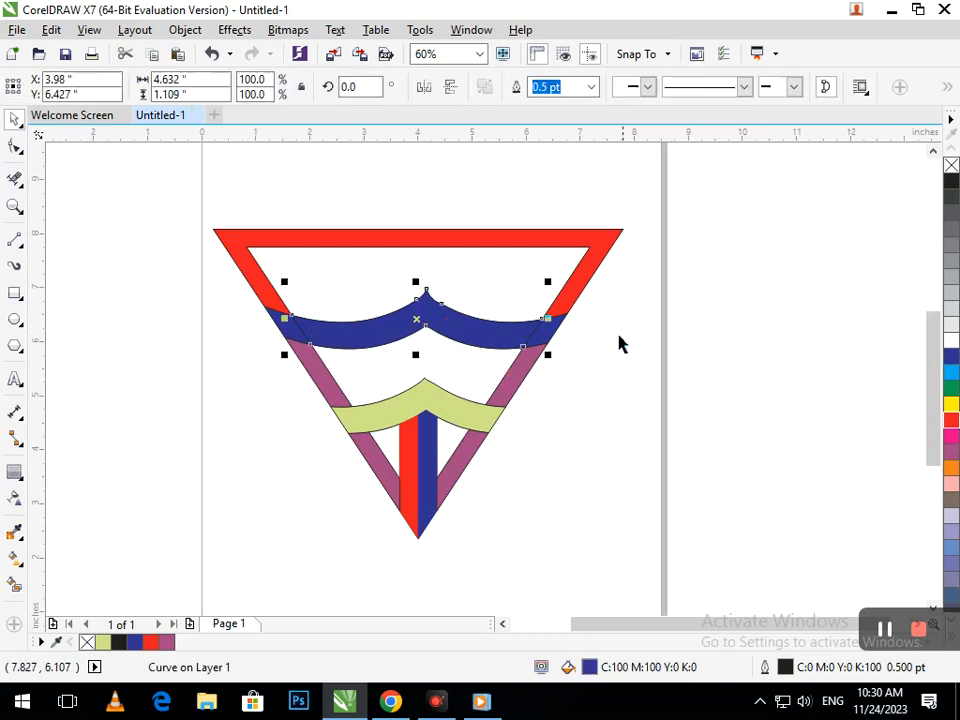
pyautogui.click(19, 535)
pyautogui.click(64, 530)
pyautogui.click(373, 410)
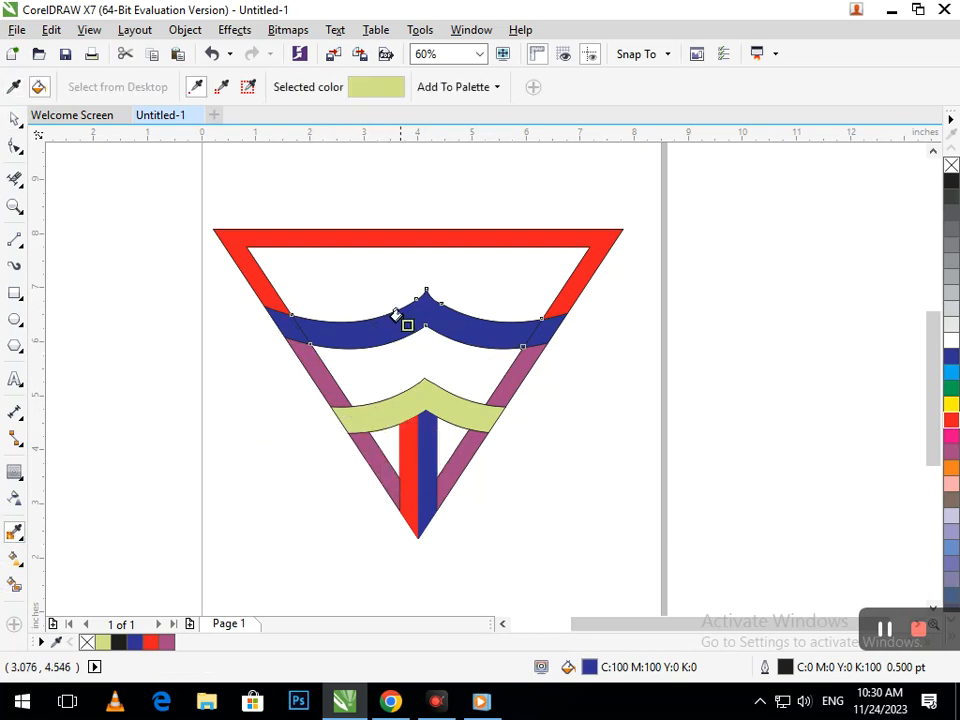
pyautogui.click(408, 315)
pyautogui.click(408, 331)
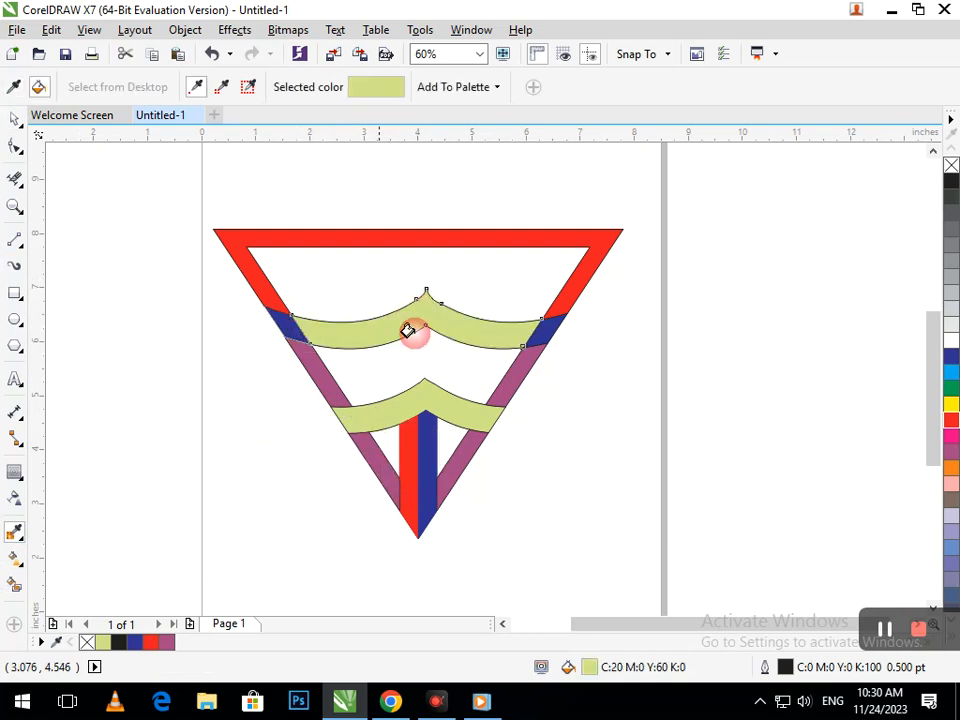
pyautogui.click(544, 328)
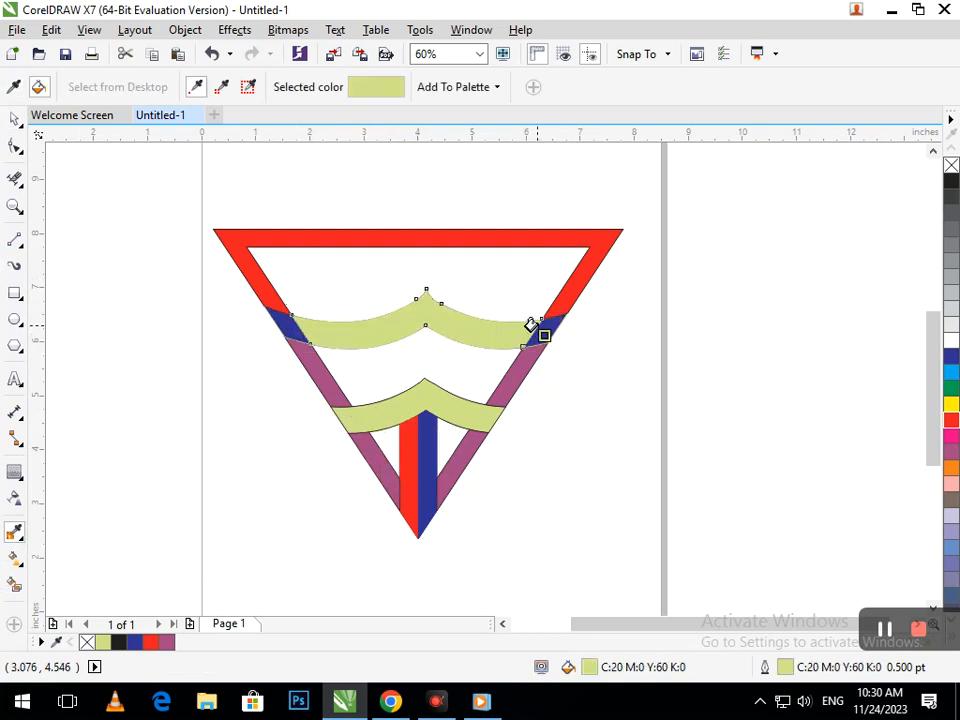
# Step: Try moving the upper band's left blue end piece outward and undo the move
pyautogui.click(16, 118)
pyautogui.click(264, 316)
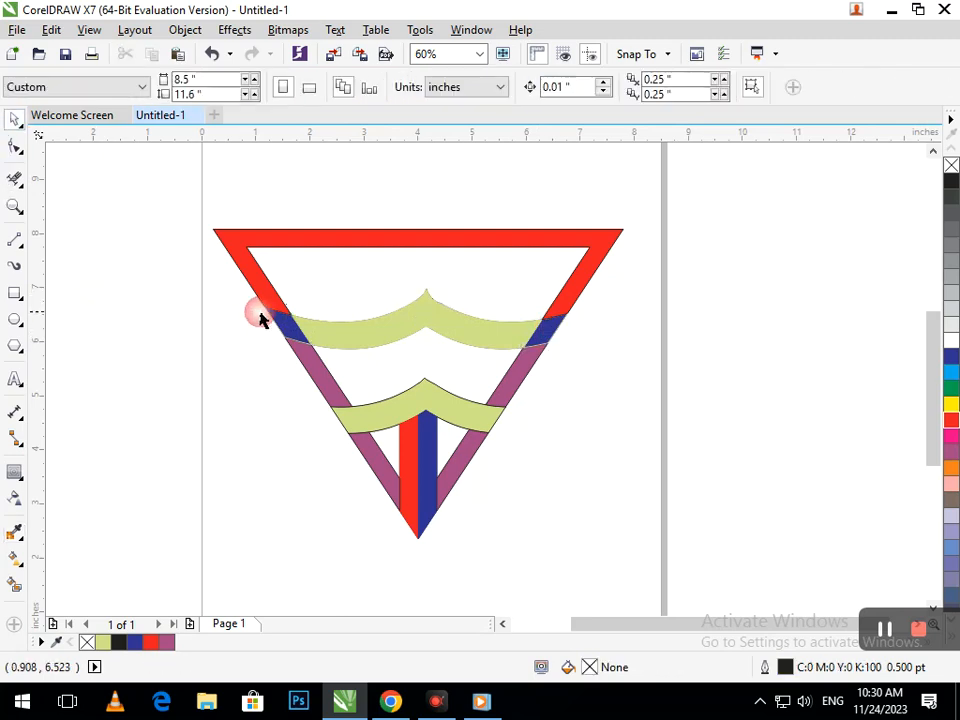
pyautogui.moveTo(285, 328); pyautogui.dragTo(222, 346)
pyautogui.hotkey('ctrl', 'z')
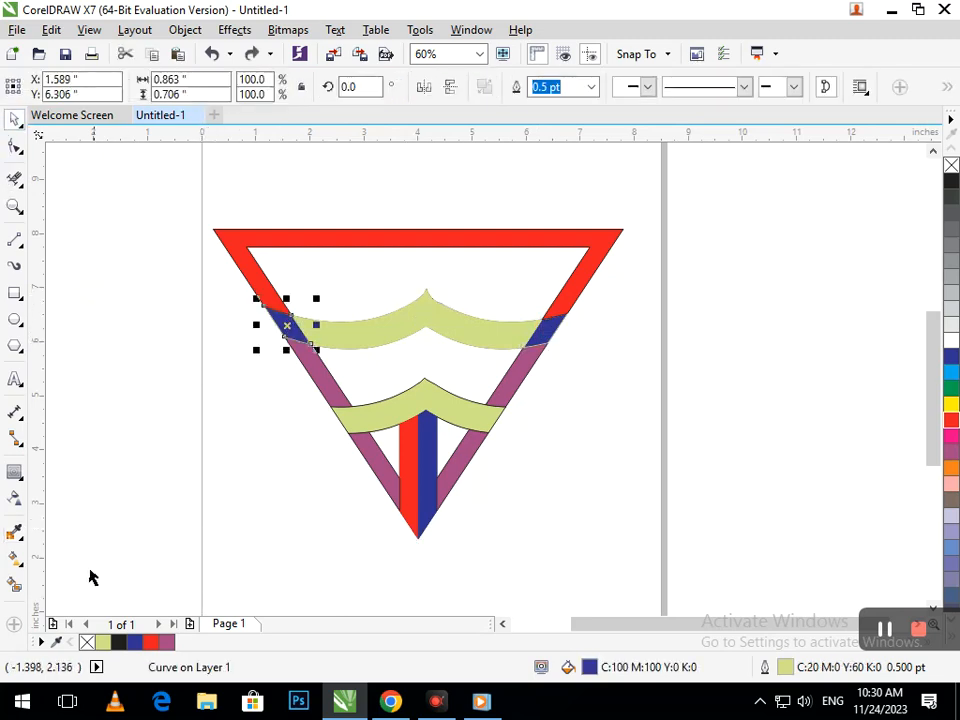
# Step: Sample the upper band's light green (C:20 M:0 Y:60 K:0) and fill the band's two blue end pieces with it
pyautogui.click(14, 540)
pyautogui.click(64, 551)
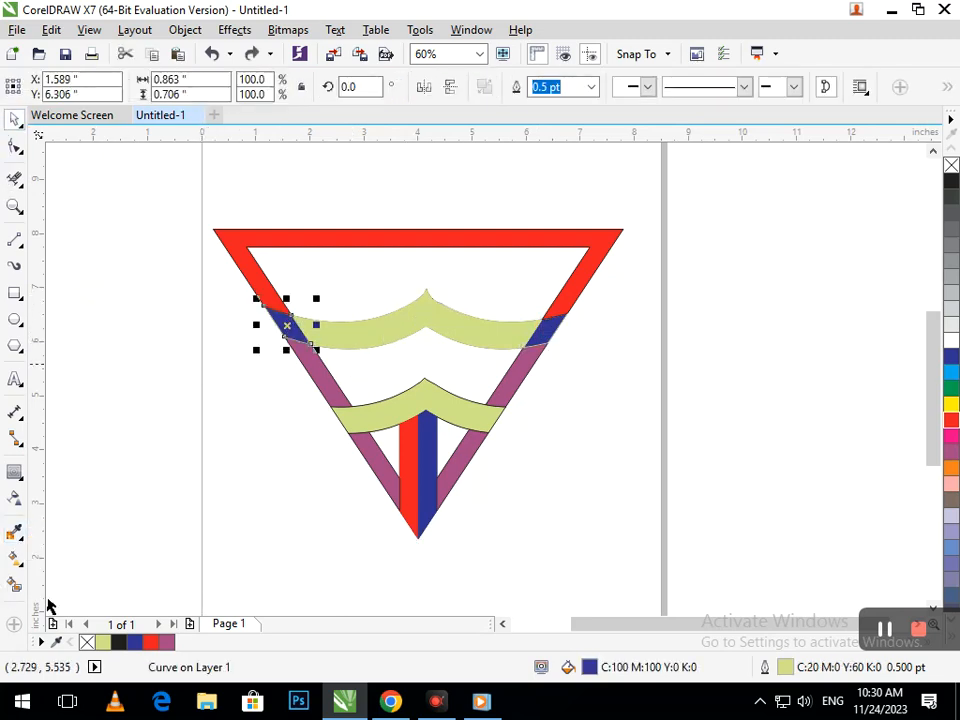
pyautogui.click(16, 534)
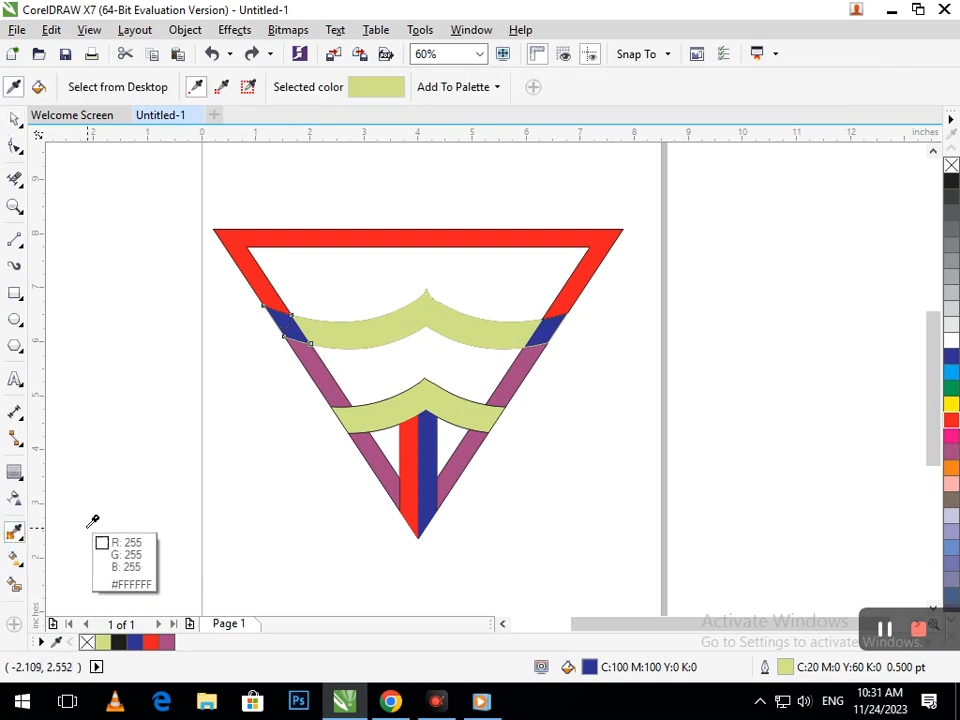
pyautogui.click(319, 330)
pyautogui.scroll(5, 319, 349)
pyautogui.click(432, 316)
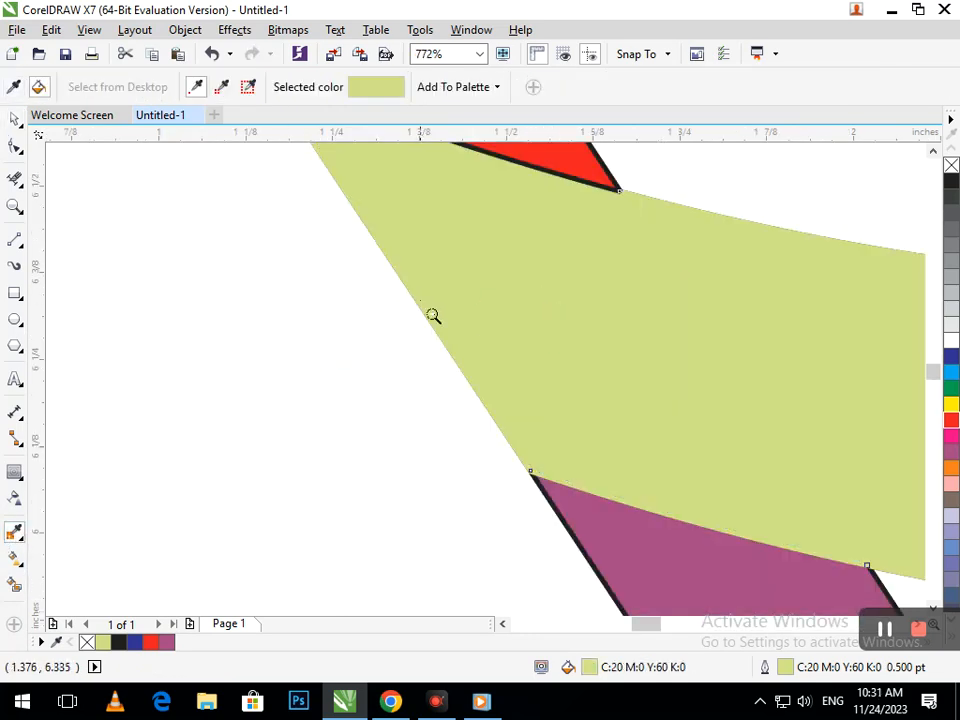
pyautogui.scroll(-6, 531, 368)
pyautogui.scroll(5, 585, 381)
pyautogui.click(495, 428)
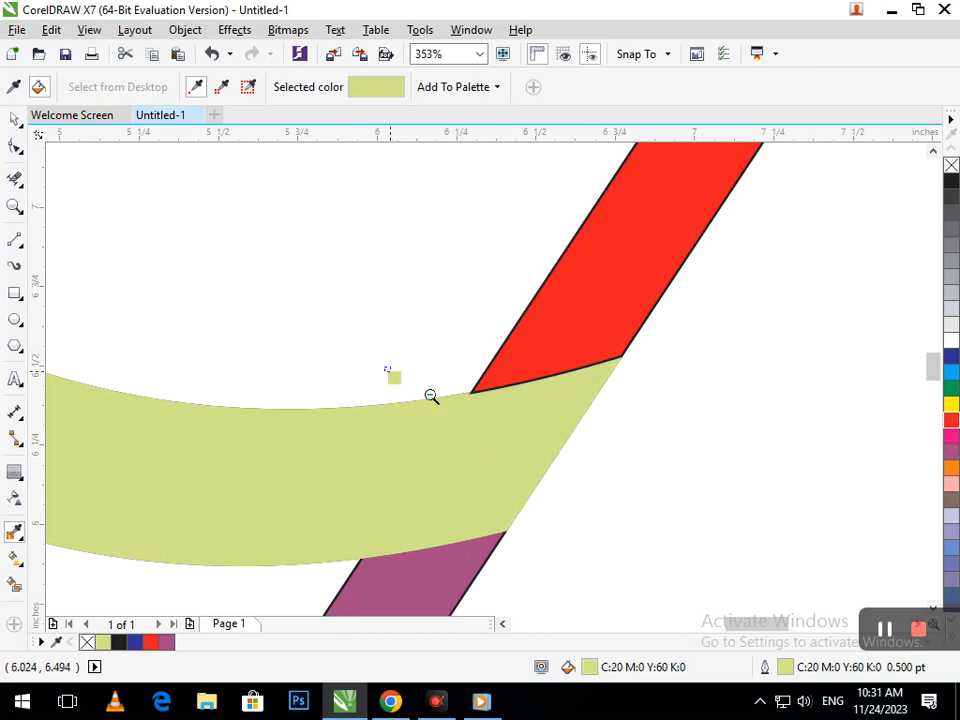
pyautogui.scroll(-5, 431, 396)
# Step: Weld the upper band's centre and two end pieces into one shape and give it a black outline
pyautogui.click(22, 121)
pyautogui.click(268, 399)
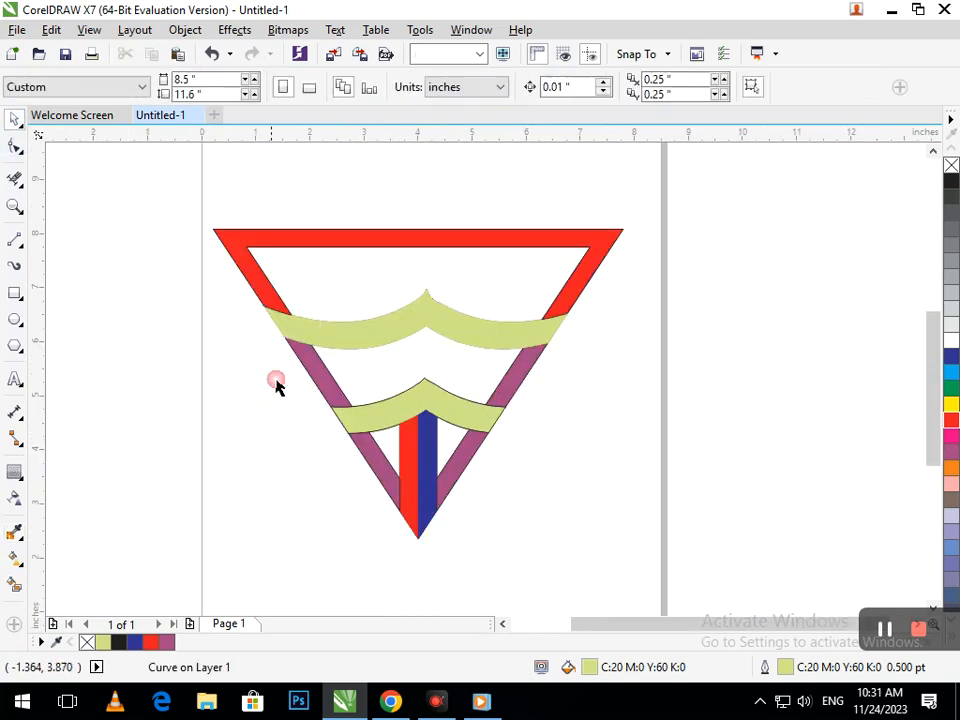
pyautogui.moveTo(282, 323); pyautogui.dragTo(217, 335)
pyautogui.hotkey('ctrl', 'z')
pyautogui.keyDown('shift'); pyautogui.click(402, 323); pyautogui.keyUp('shift')
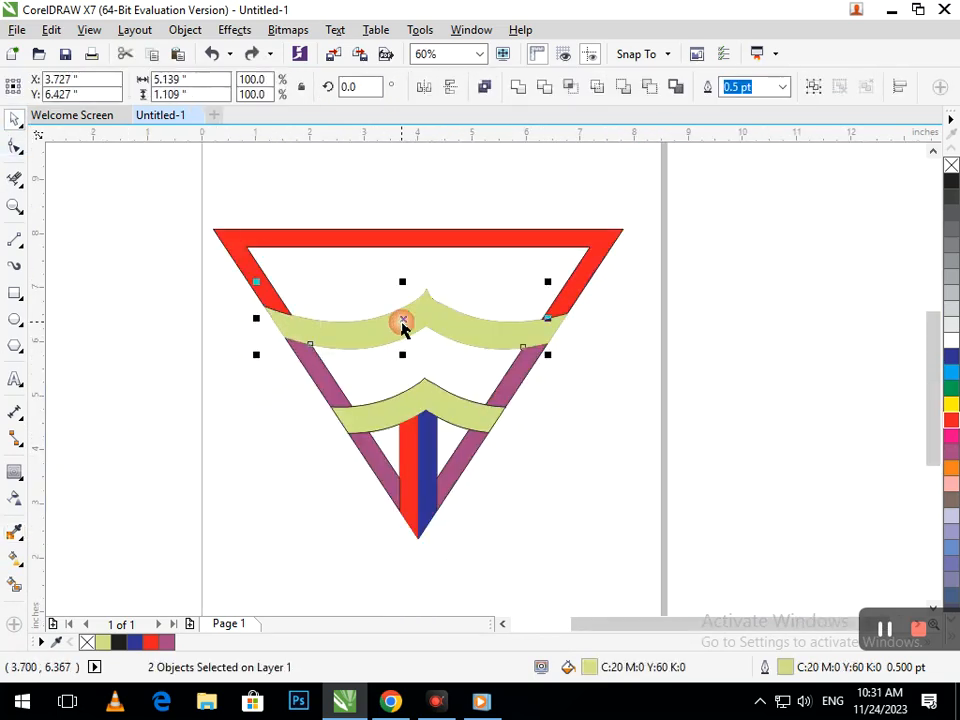
pyautogui.keyDown('shift'); pyautogui.click(561, 326); pyautogui.keyUp('shift')
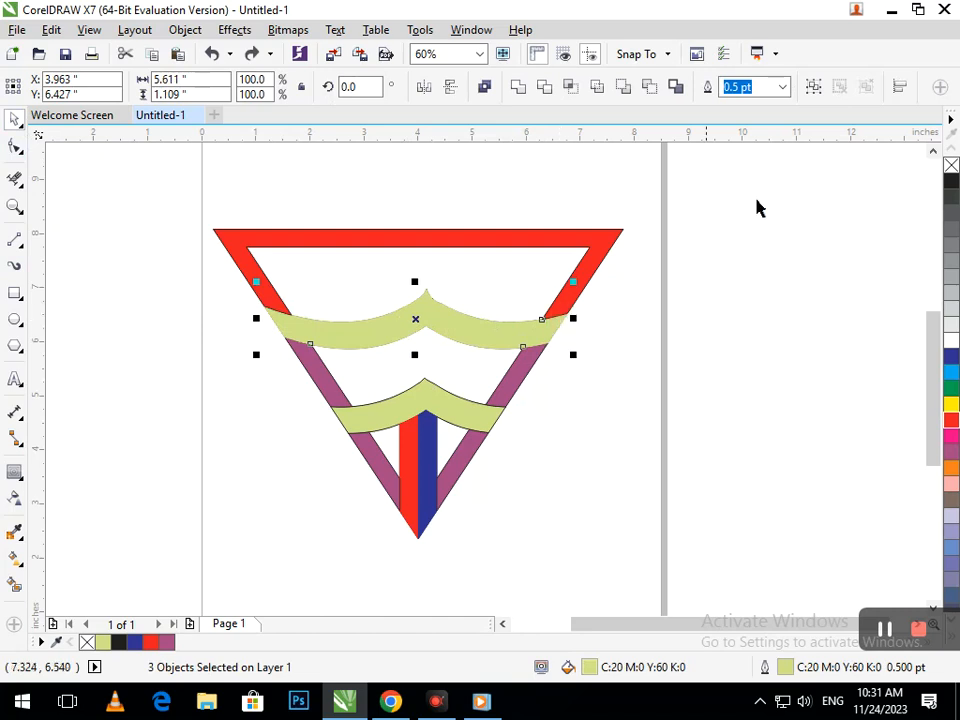
pyautogui.click(517, 87)
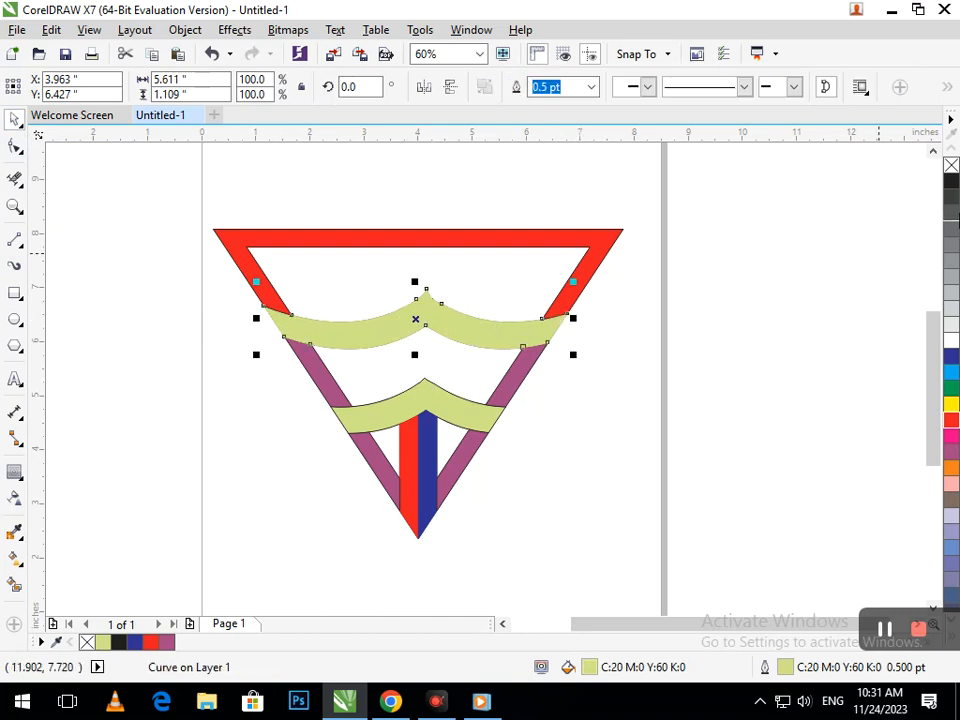
pyautogui.click(549, 497)
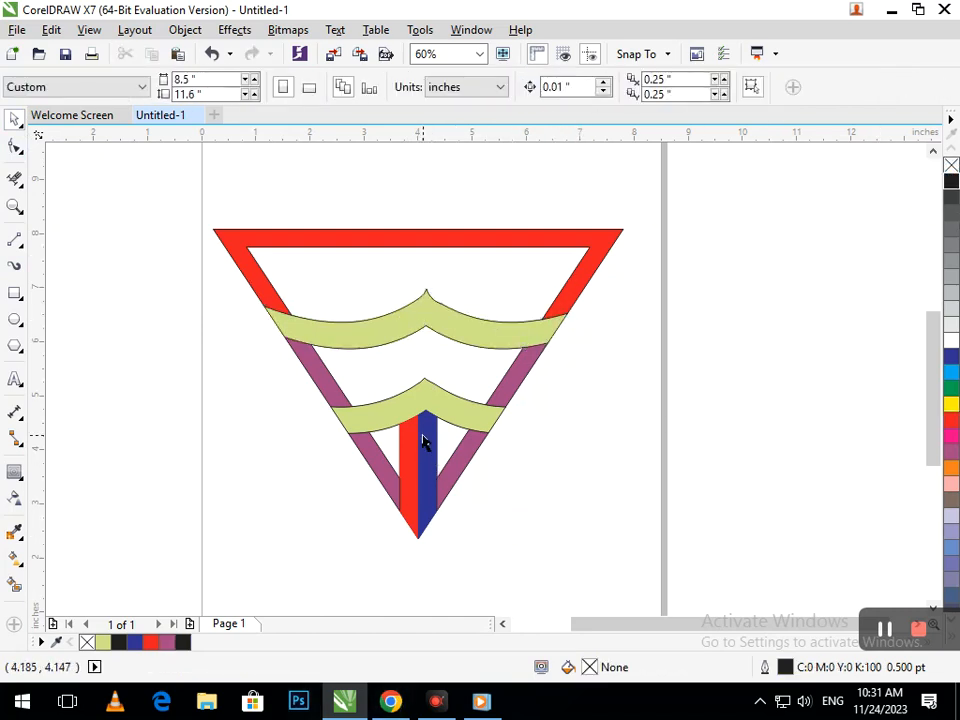
# Step: Add the artistic text "GRAPHIC" in 24 pt Arial above the triangle
pyautogui.scroll(-2, 482, 411)
pyautogui.scroll(2, 510, 557)
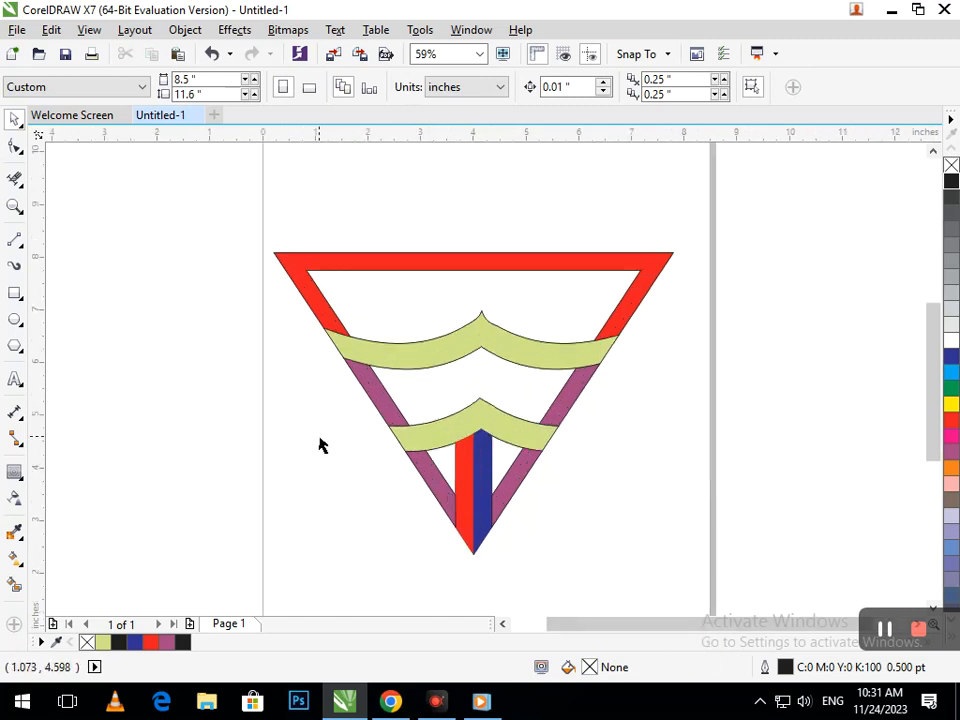
pyautogui.click(15, 379)
pyautogui.click(372, 181)
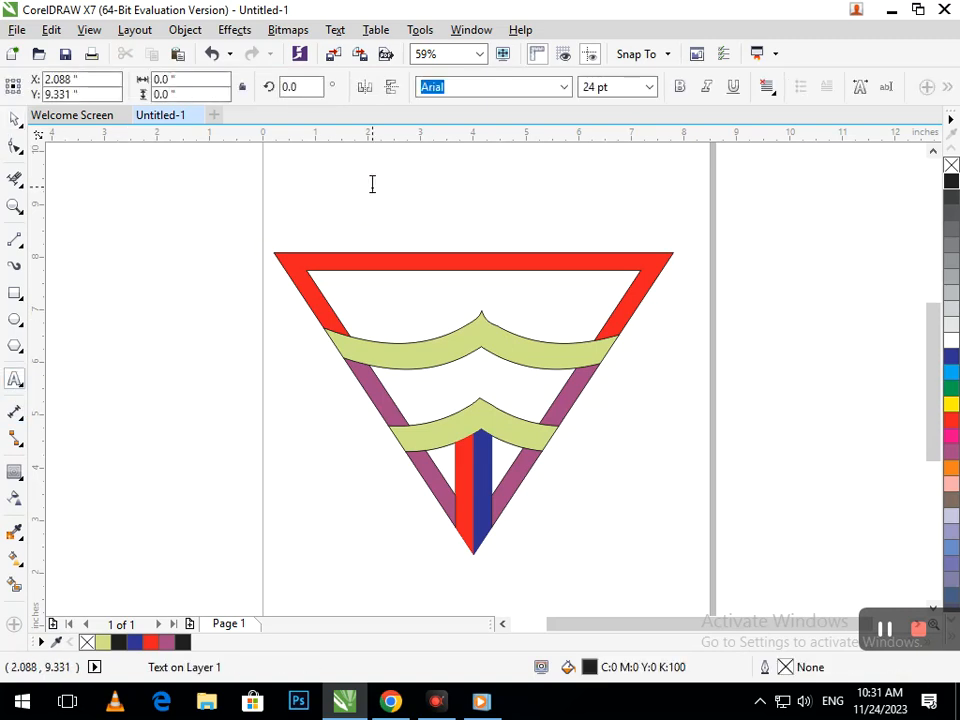
pyautogui.click(372, 182)
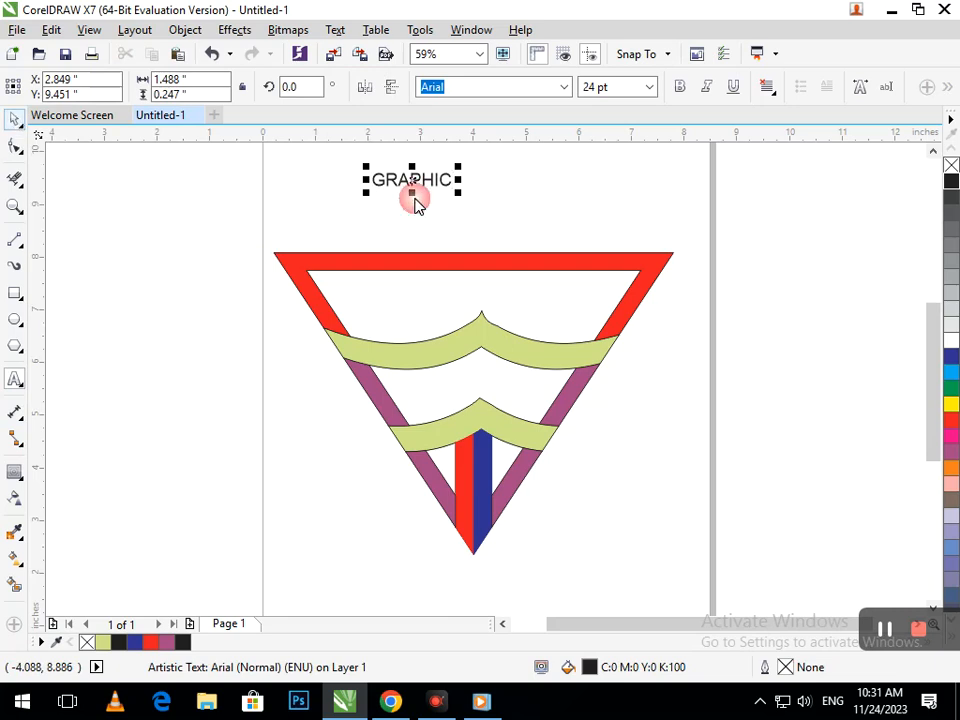
# Step: Enlarge the GRAPHIC text to about 34 pt and move it inside the triangle, above the left half of the upper band
pyautogui.moveTo(365, 191); pyautogui.dragTo(331, 199)
pyautogui.moveTo(396, 199); pyautogui.dragTo(388, 296)
pyautogui.moveTo(330, 313); pyautogui.dragTo(344, 312)
pyautogui.click(385, 303)
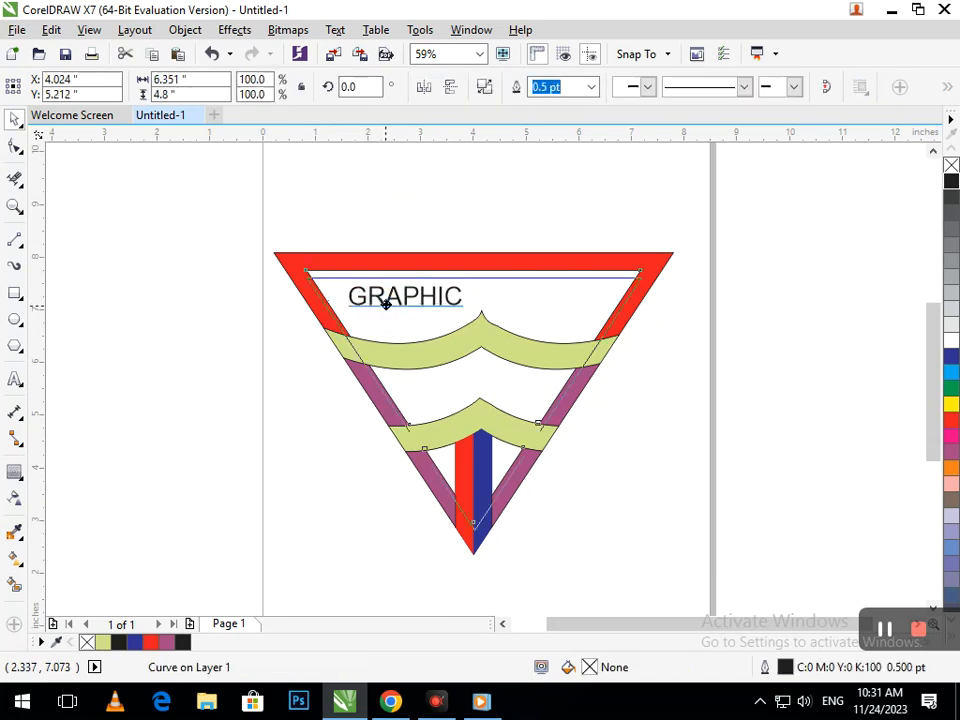
pyautogui.click(621, 403)
pyautogui.click(410, 311)
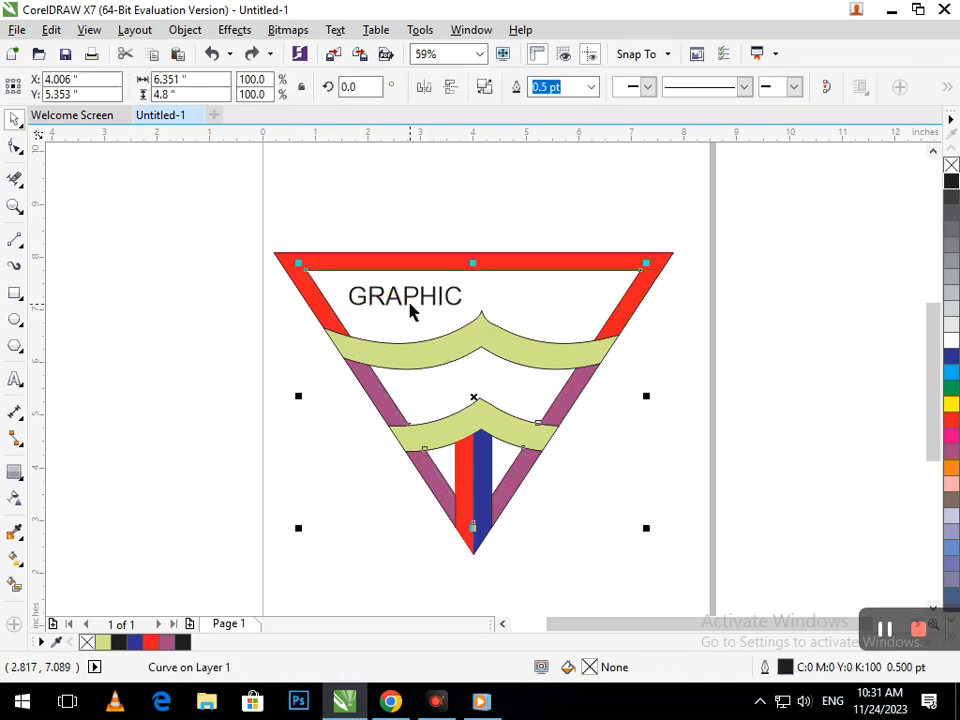
pyautogui.moveTo(407, 298); pyautogui.dragTo(406, 307)
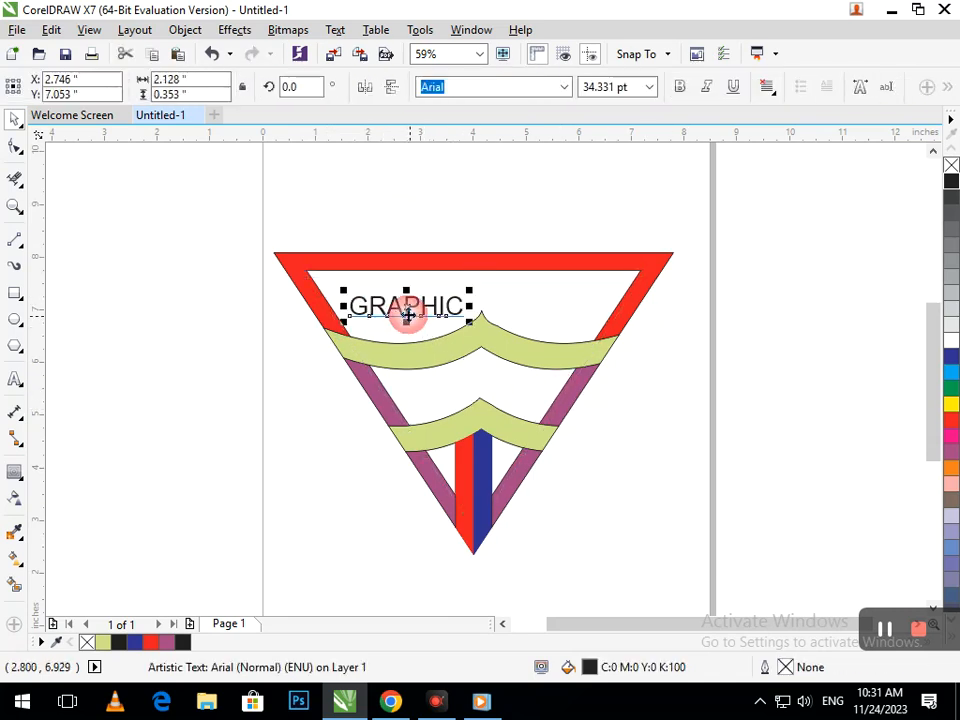
# Step: Make a mirrored copy of the GRAPHIC text and place it above the right half of the upper band
pyautogui.moveTo(345, 306); pyautogui.dragTo(532, 310)
pyautogui.rightClick(532, 310)
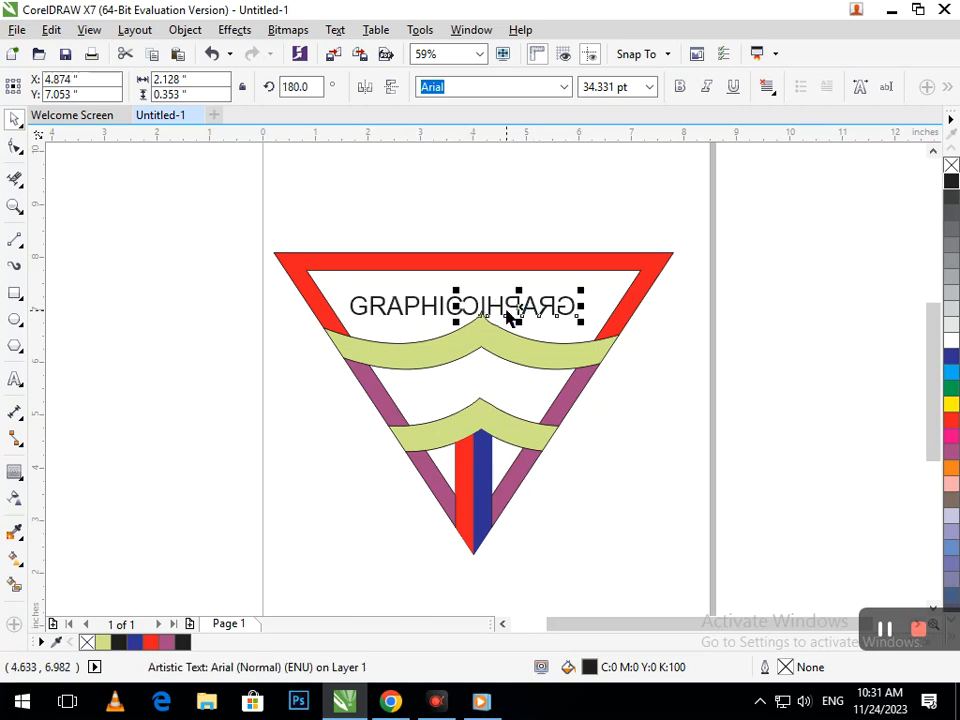
pyautogui.click(514, 311)
pyautogui.click(686, 425)
pyautogui.click(519, 318)
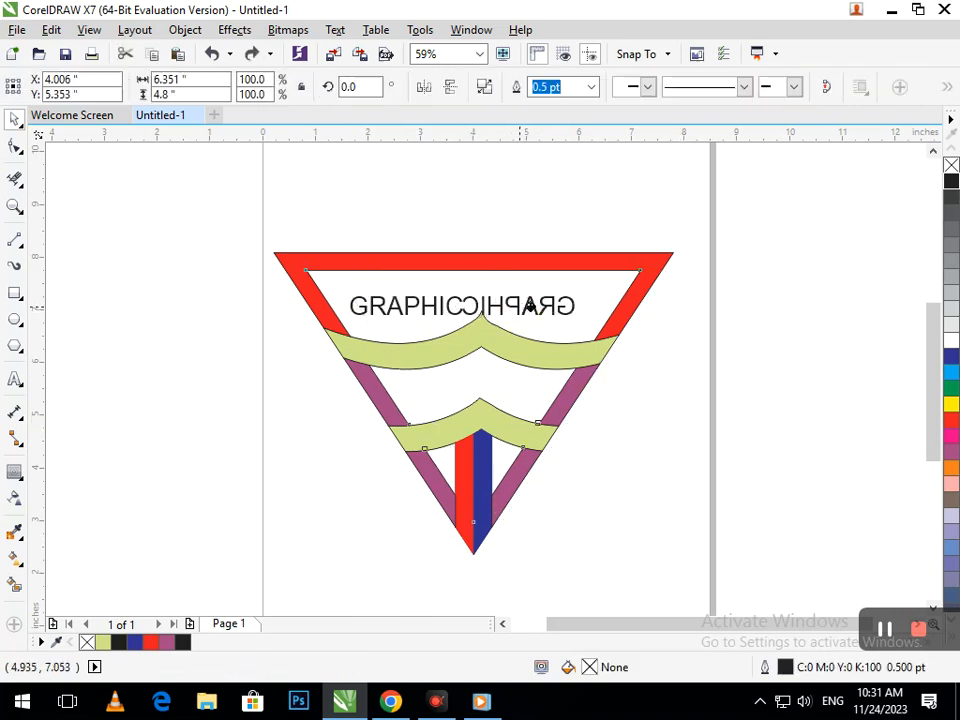
pyautogui.click(643, 418)
pyautogui.moveTo(568, 318); pyautogui.dragTo(601, 311)
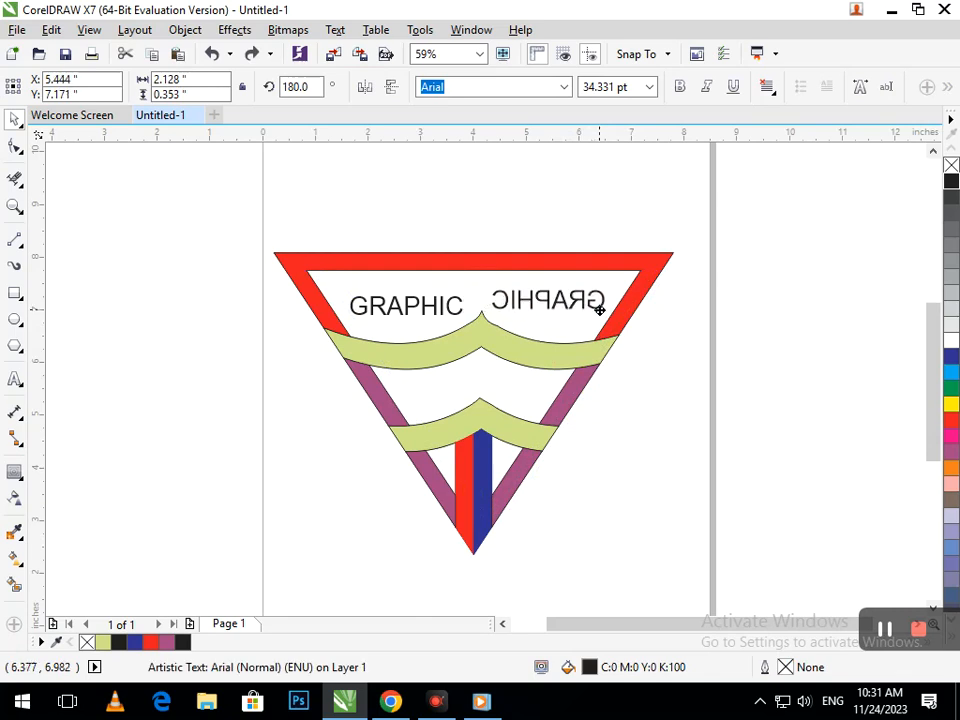
# Step: Mirror the copied text horizontally to read forward and raise the original GRAPHIC text level with it
pyautogui.click(364, 87)
pyautogui.moveTo(549, 309); pyautogui.dragTo(550, 310)
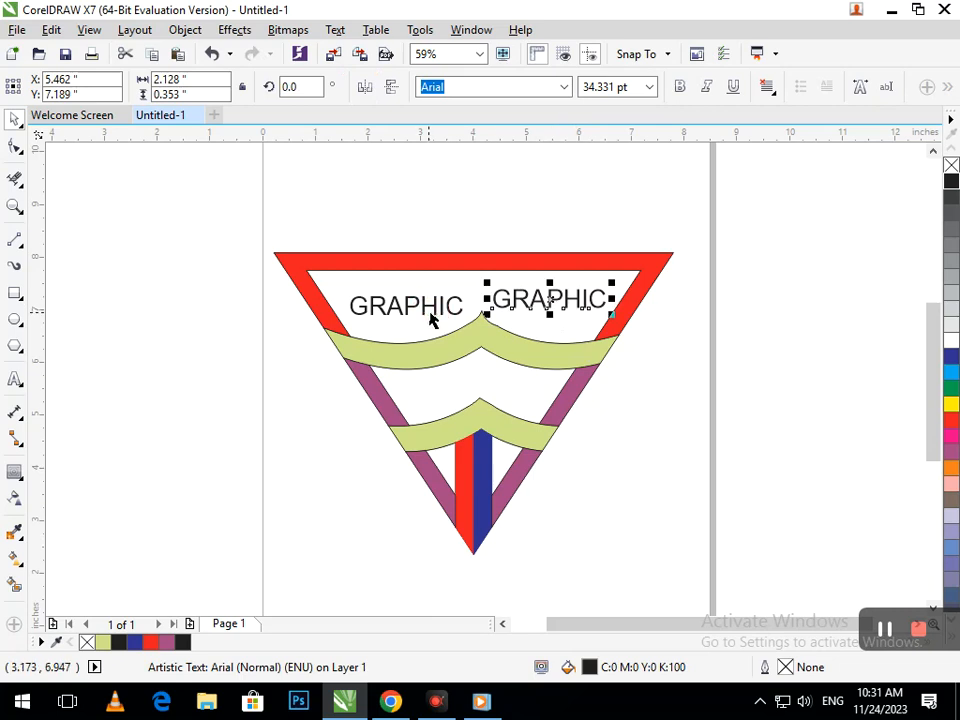
pyautogui.moveTo(433, 313); pyautogui.dragTo(426, 300)
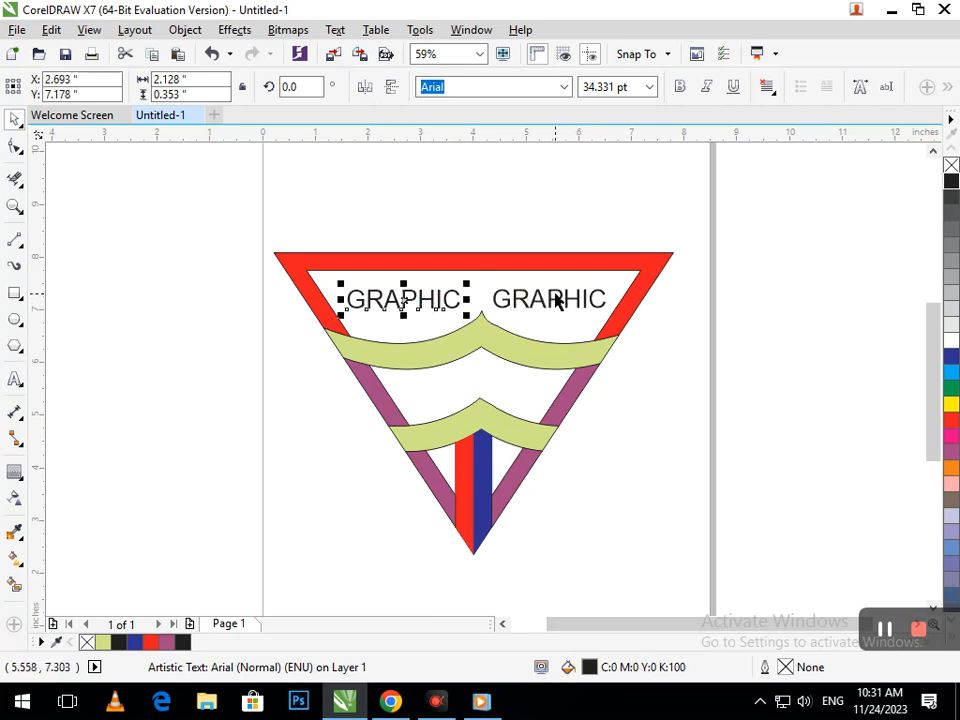
pyautogui.click(573, 304)
pyautogui.press('F10')
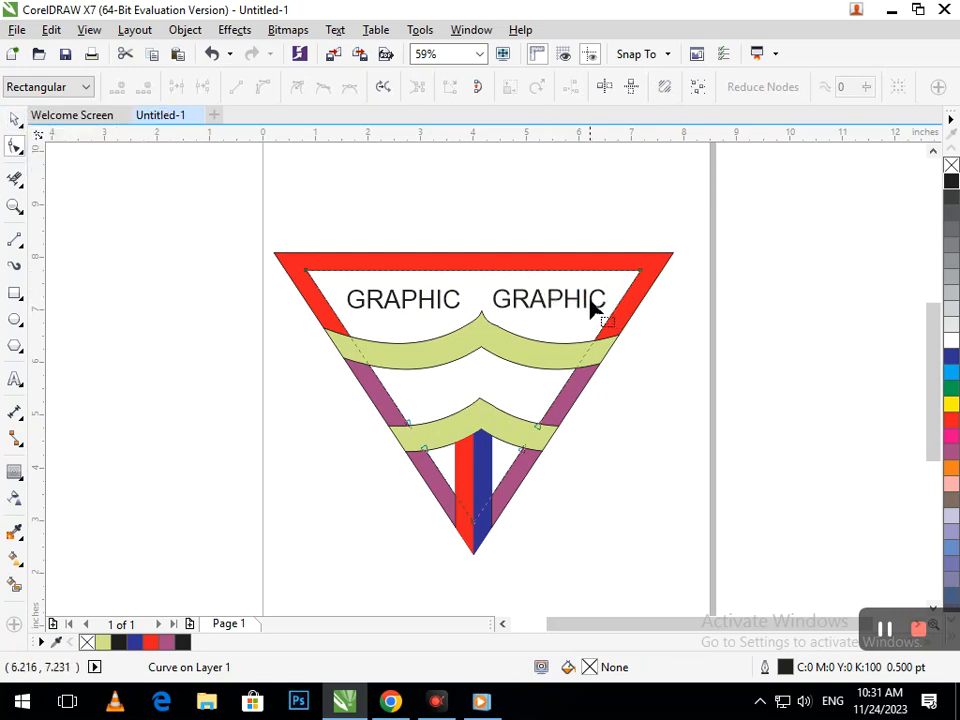
pyautogui.click(15, 124)
# Step: Fill the right centre bar with black and the left centre bar with blue (C:100 M:100 Y:0 K:0)
pyautogui.click(489, 485)
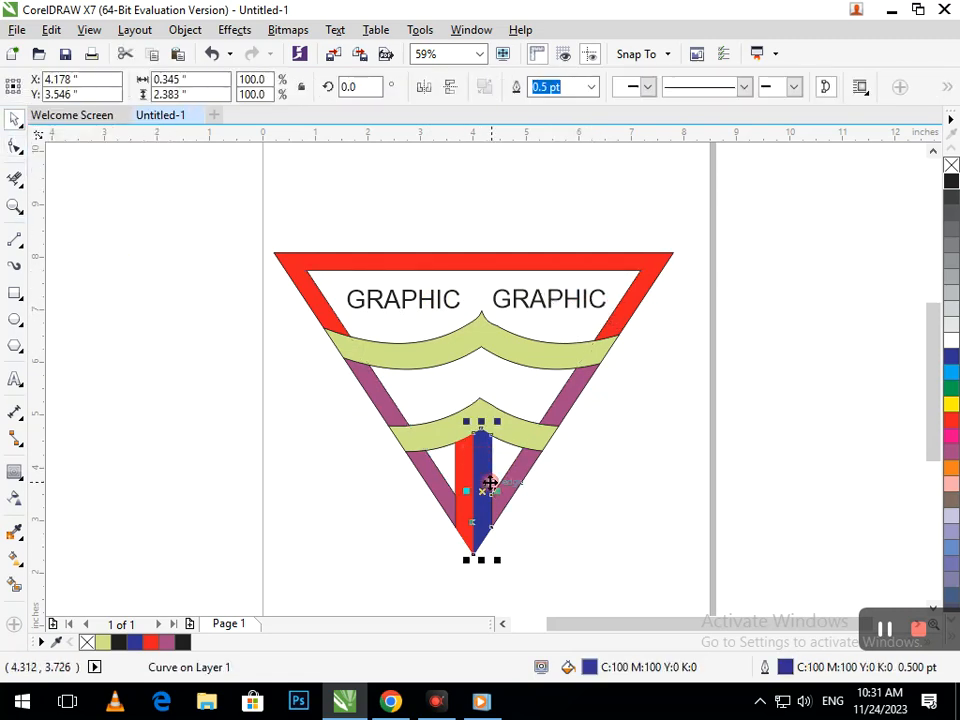
pyautogui.click(951, 184)
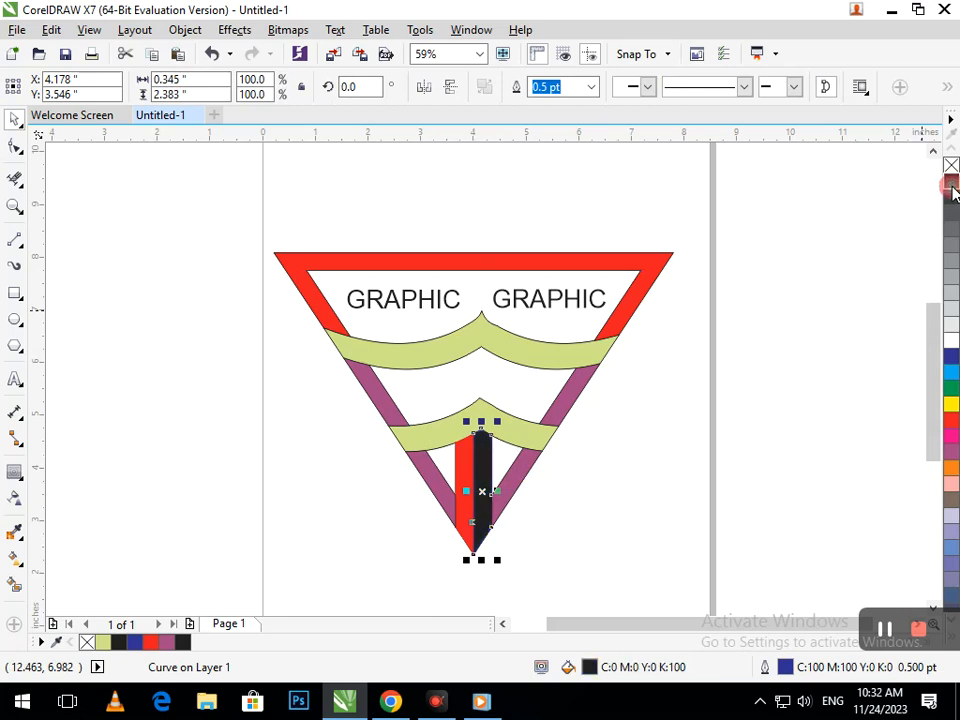
pyautogui.click(648, 465)
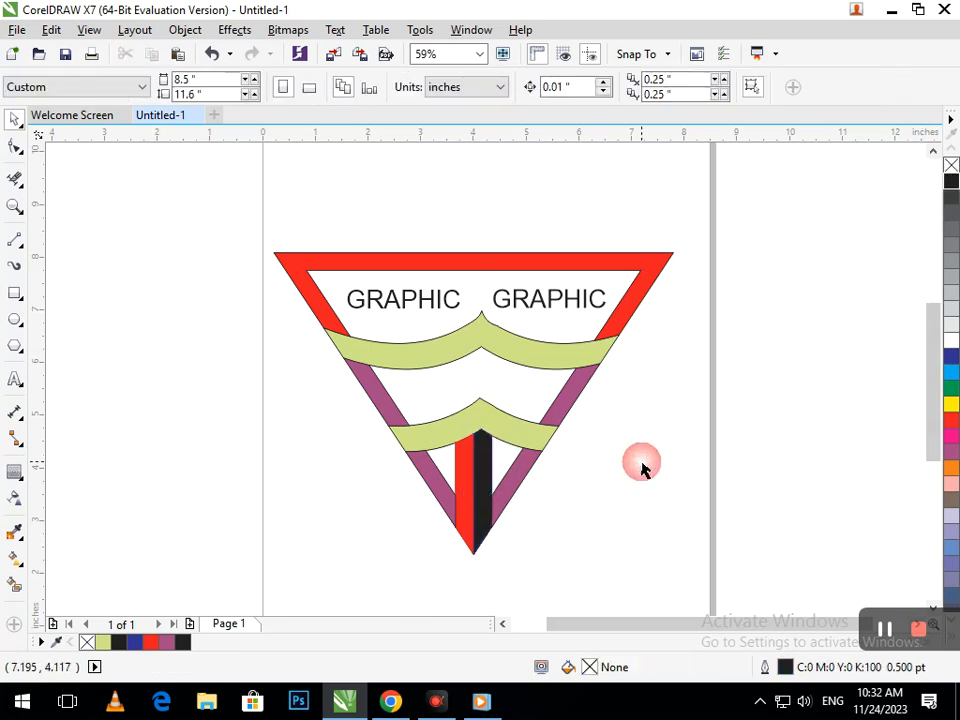
pyautogui.click(948, 357)
pyautogui.click(533, 551)
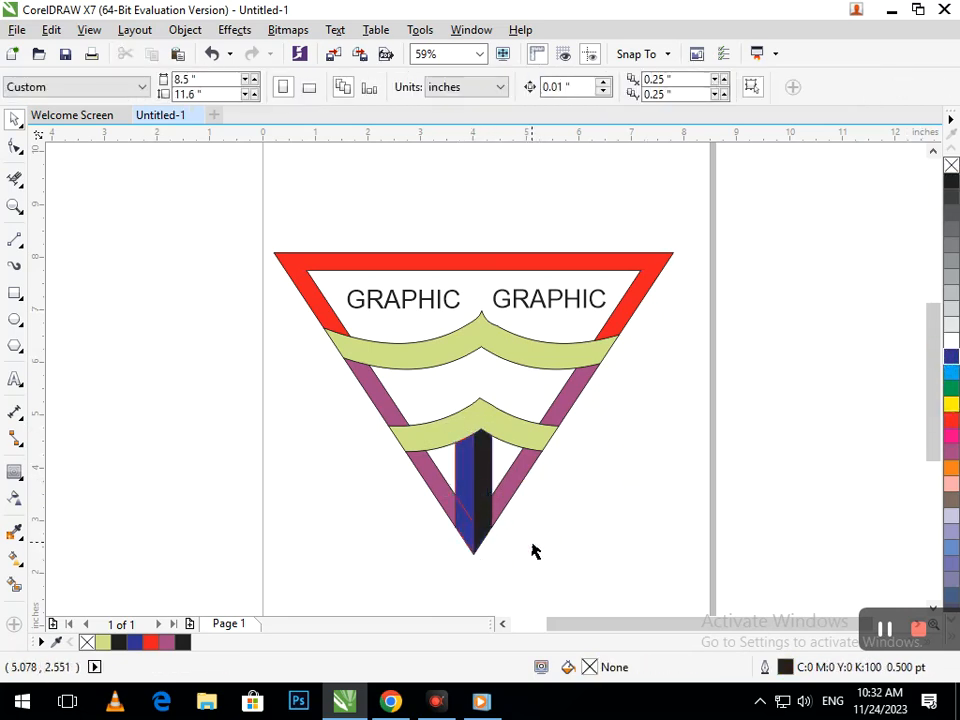
# Step: Try moving the left centre bar outward and undo the move
pyautogui.click(461, 517)
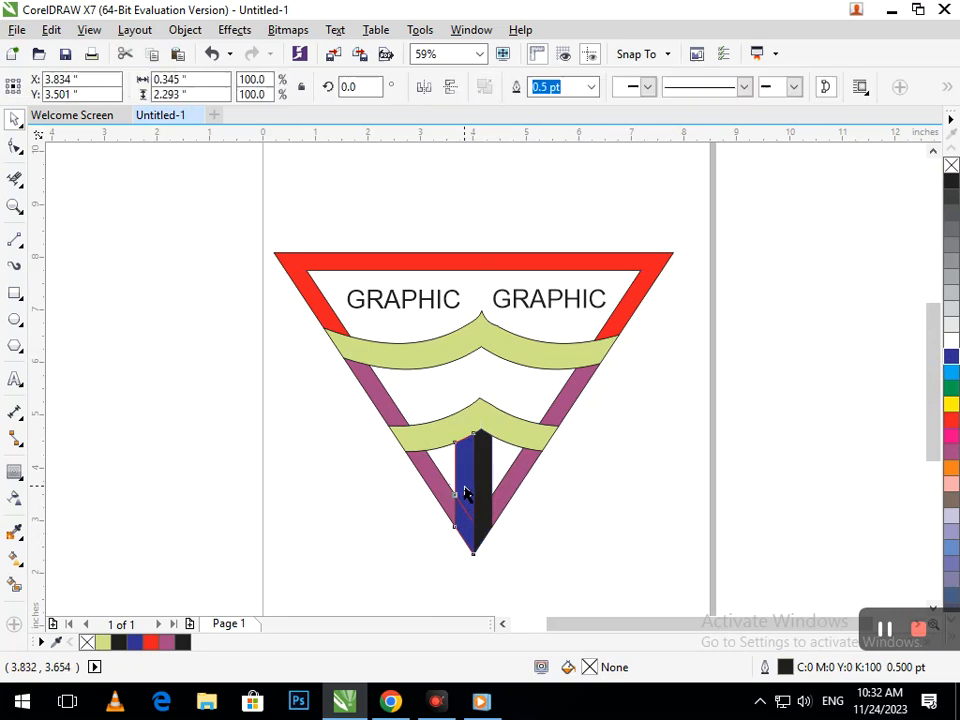
pyautogui.click(559, 561)
pyautogui.moveTo(553, 599); pyautogui.dragTo(566, 614)
pyautogui.moveTo(456, 446); pyautogui.dragTo(433, 481)
pyautogui.hotkey('ctrl', 'z')
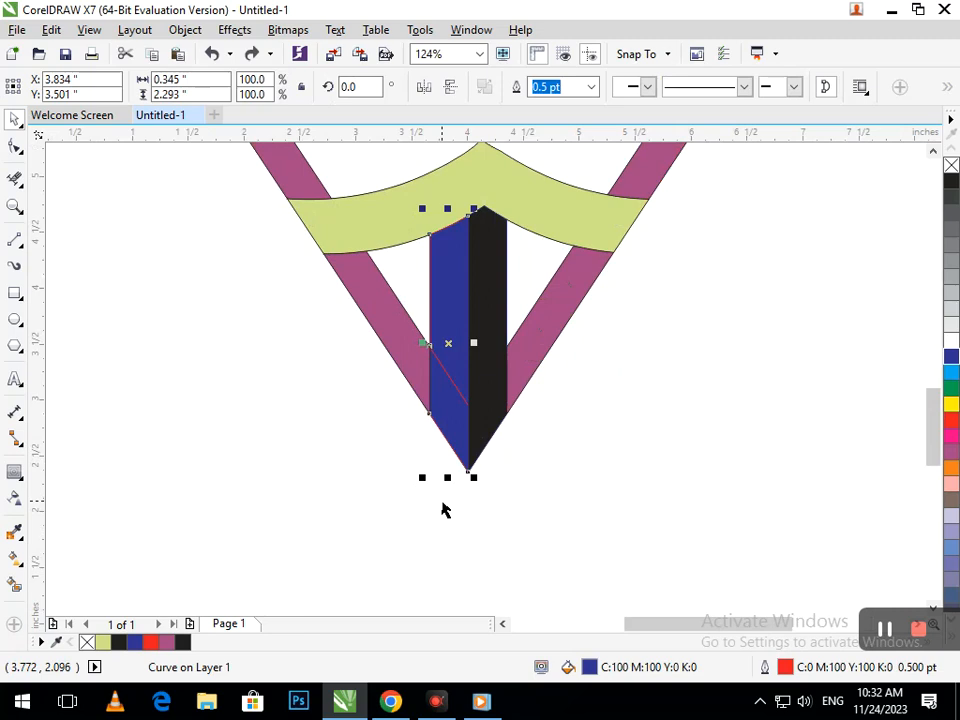
# Step: Try a red fill on the left centre bar, undo it, and match the bar's outline to its blue fill
pyautogui.click(520, 487)
pyautogui.click(436, 426)
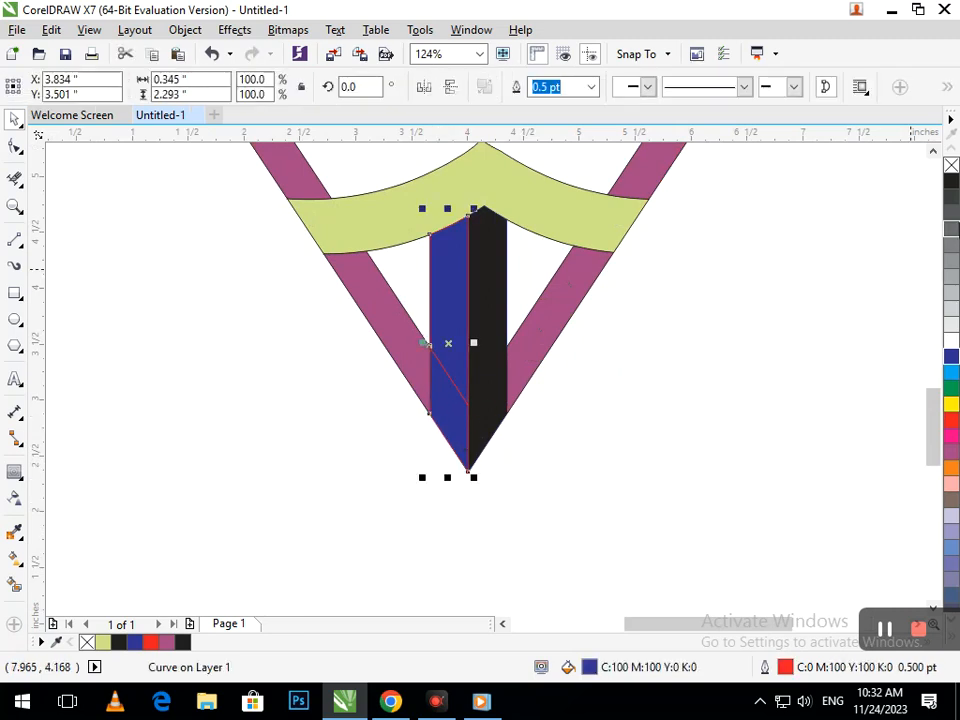
pyautogui.click(951, 420)
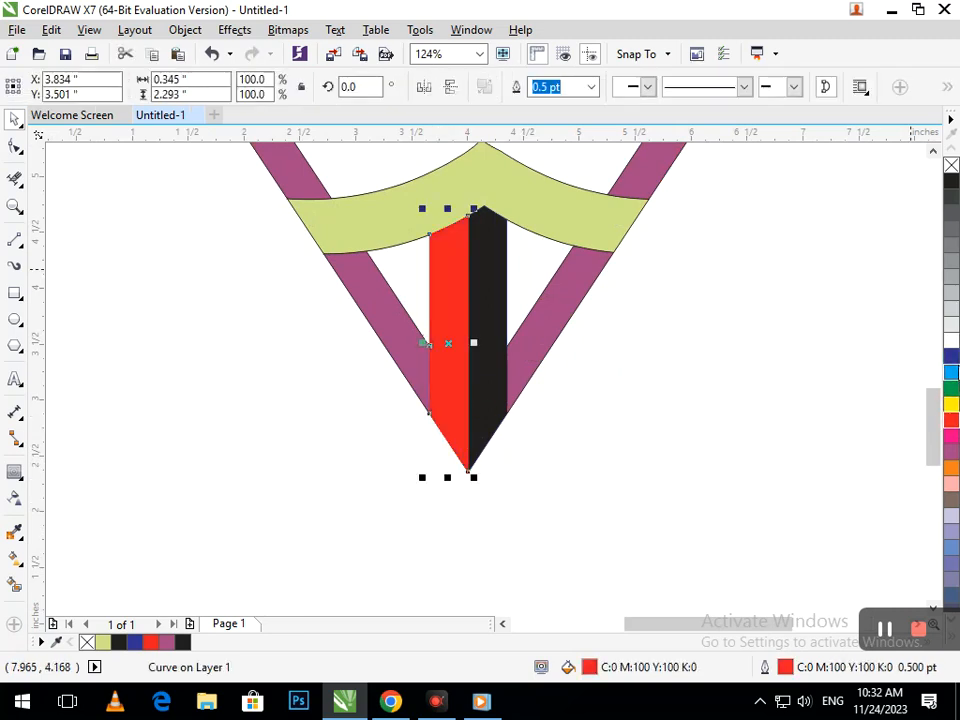
pyautogui.hotkey('ctrl', 'z')
pyautogui.click(735, 530)
pyautogui.scroll(-2, 470, 480)
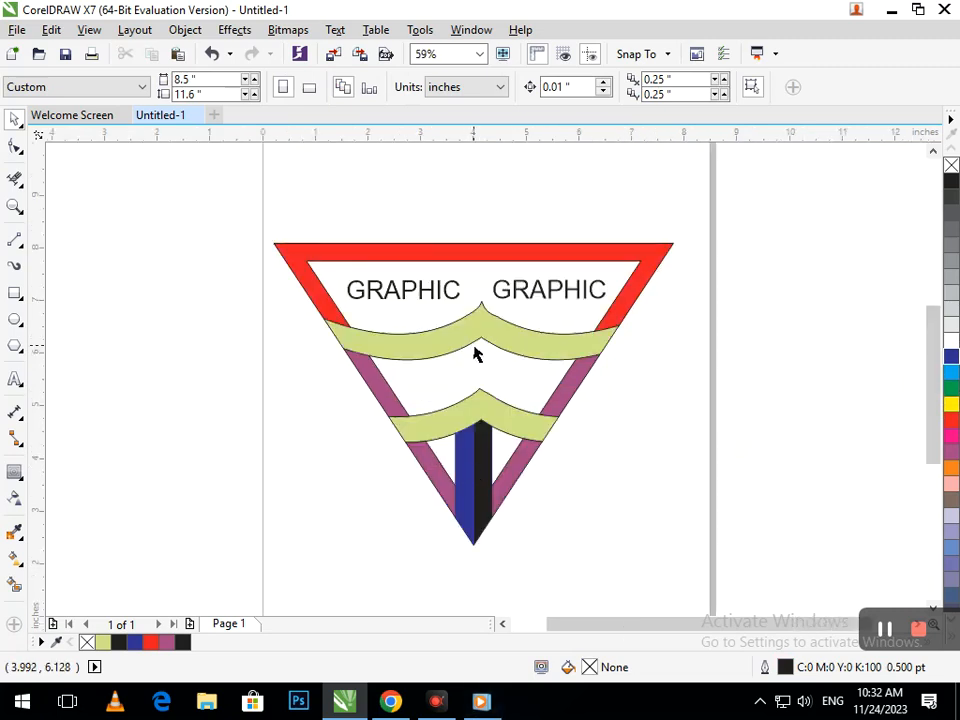
# Step: Replace the right-hand GRAPHIC copy's wording with "DESIGNING"
pyautogui.doubleClick(590, 290)
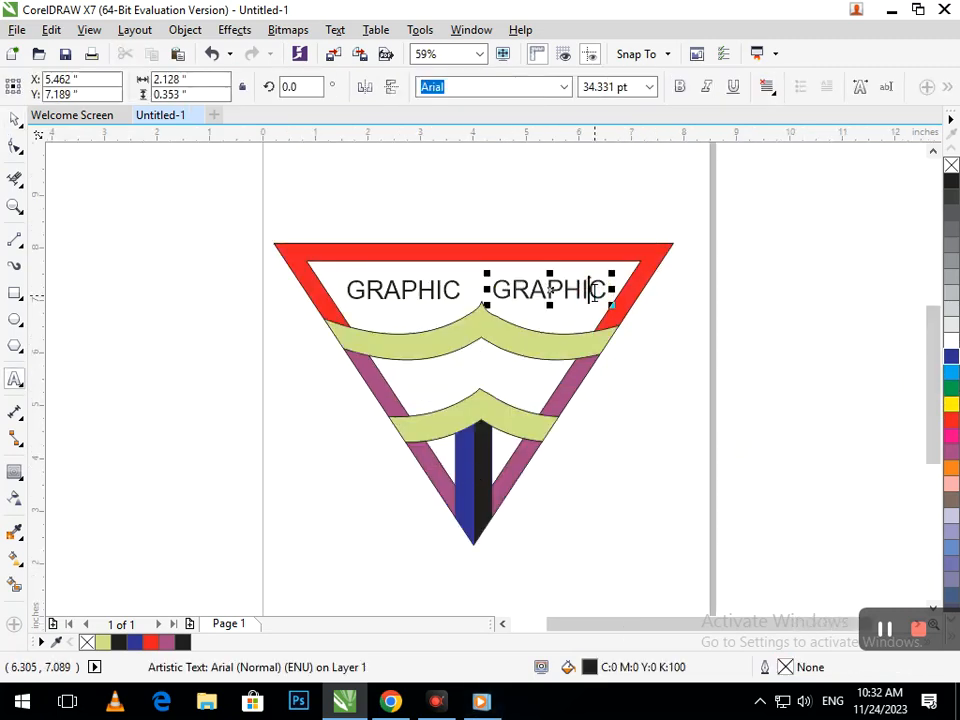
pyautogui.press('BackSpace')
pyautogui.press('BackSpace')
pyautogui.press('BackSpace')
pyautogui.press('BackSpace')
pyautogui.press('BackSpace')
pyautogui.press('BackSpace')
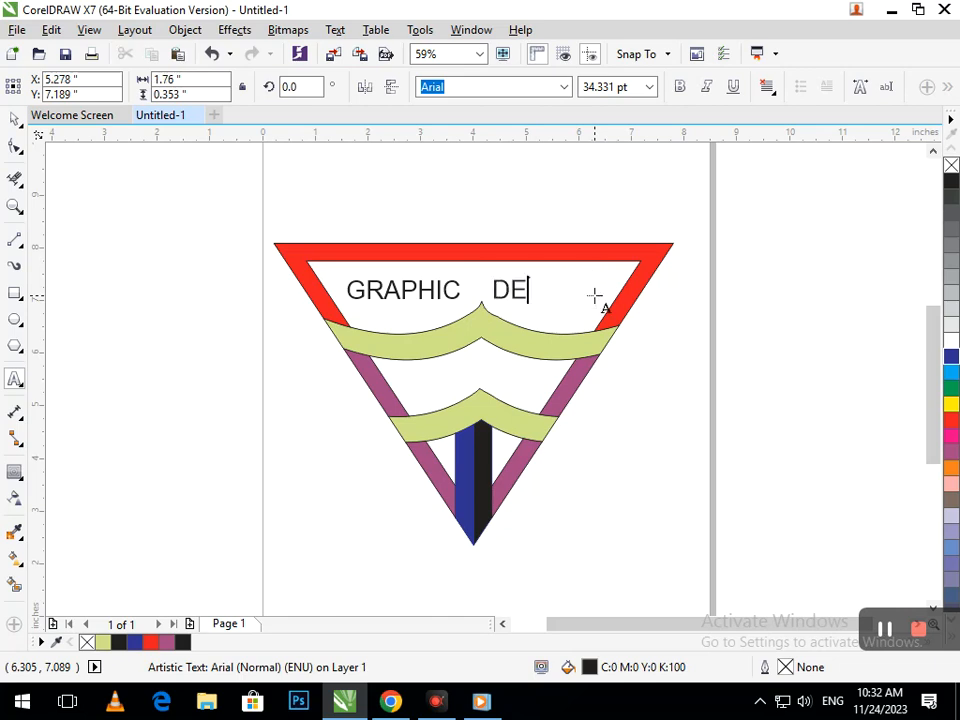
pyautogui.hotkey('ctrl', 'space')
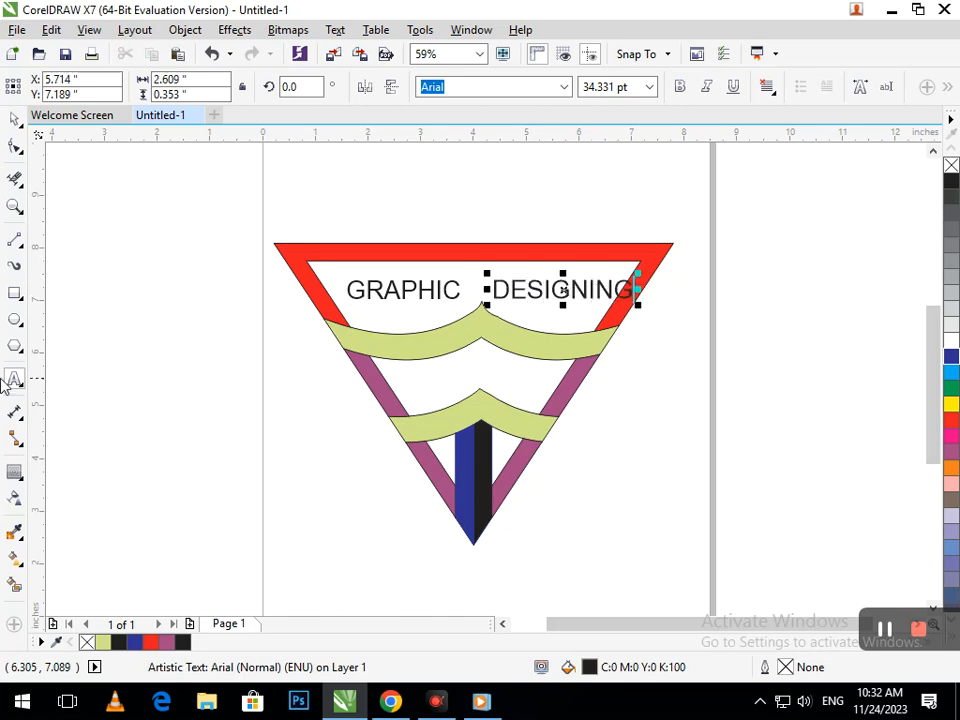
# Step: Reduce DESIGNING to about 26 pt and GRAPHIC to about 32 pt, and position them on either side of the upper band's peak
pyautogui.click(124, 289)
pyautogui.moveTo(550, 300); pyautogui.dragTo(488, 307)
pyautogui.click(380, 292)
pyautogui.moveTo(341, 309); pyautogui.dragTo(395, 289)
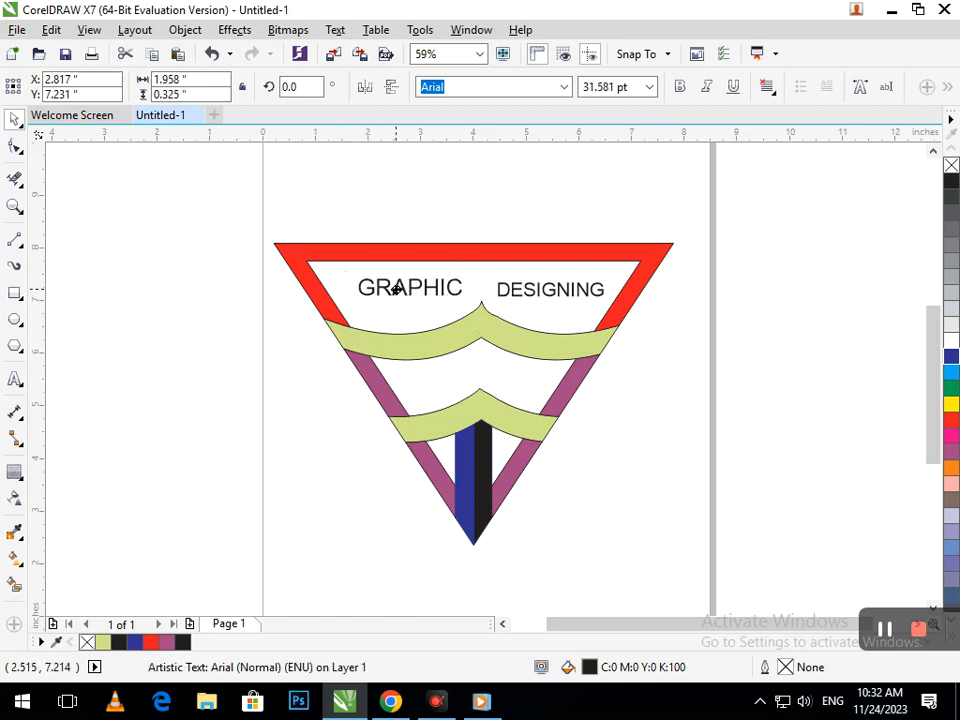
pyautogui.click(540, 295)
pyautogui.moveTo(540, 295); pyautogui.dragTo(543, 287)
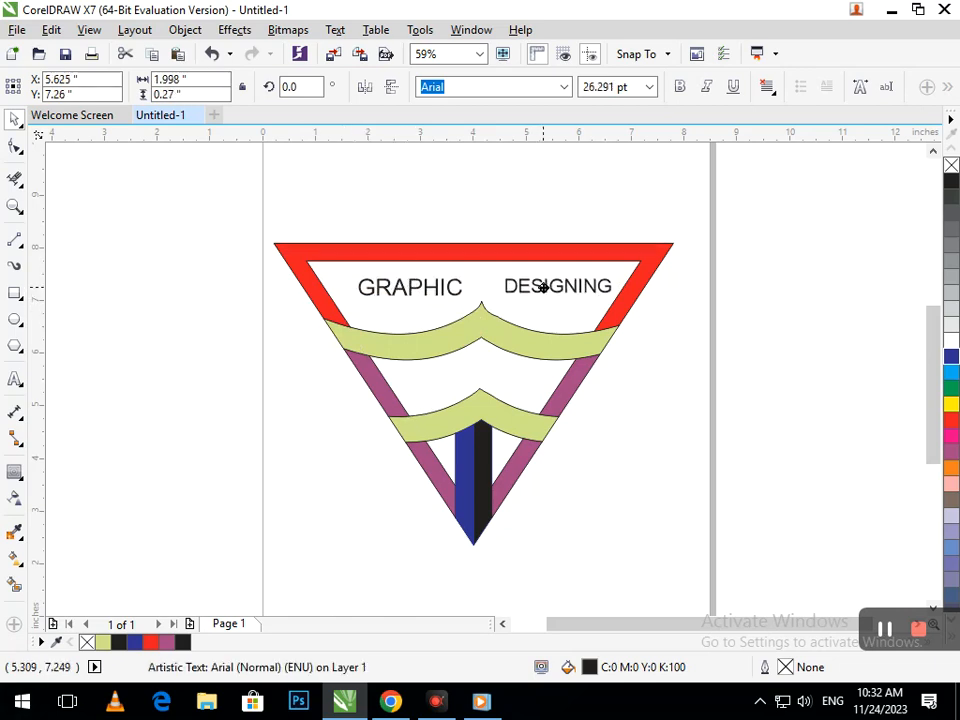
# Step: Apply an Envelope to DESIGNING and bulge its lower edge into a downward curve toward the upper green band
pyautogui.click(24, 487)
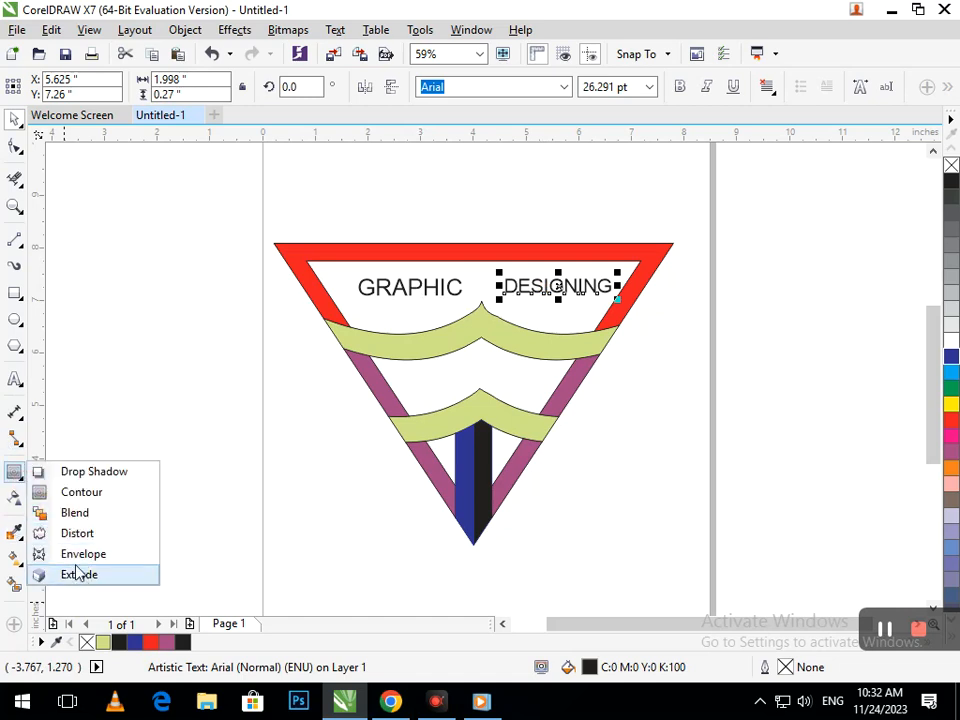
pyautogui.click(80, 554)
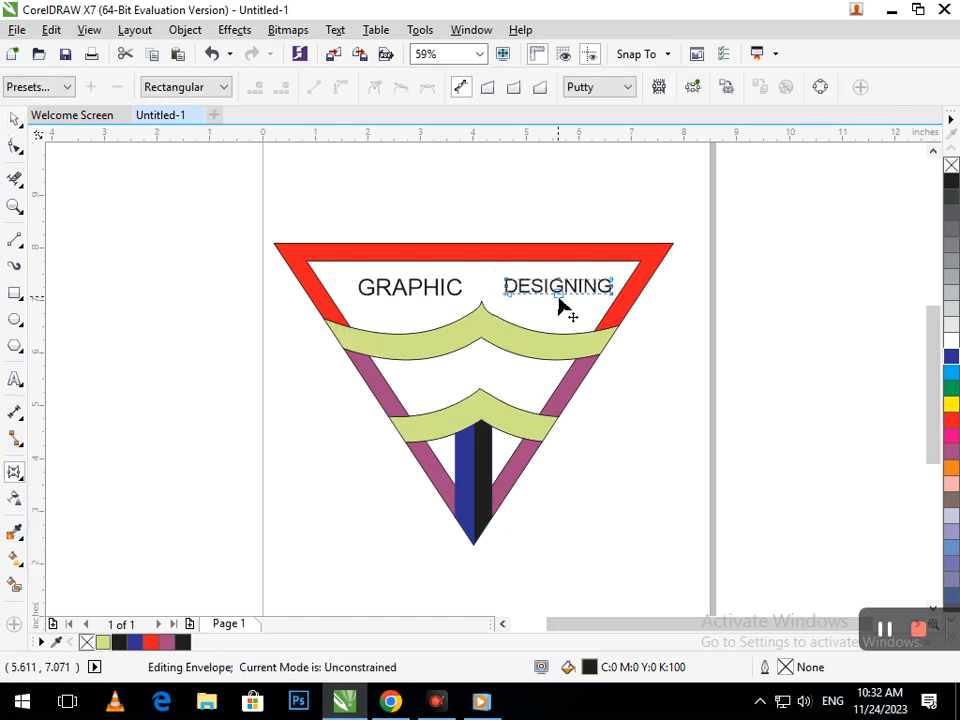
pyautogui.moveTo(558, 296); pyautogui.dragTo(551, 322)
pyautogui.scroll(5, 514, 332)
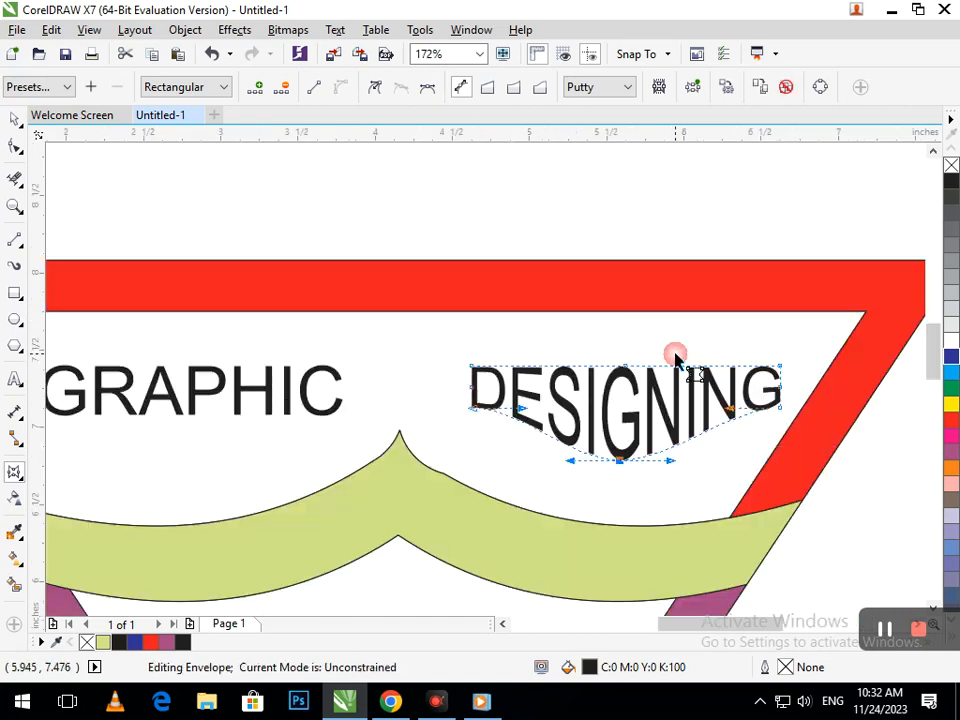
pyautogui.moveTo(520, 412); pyautogui.dragTo(516, 455)
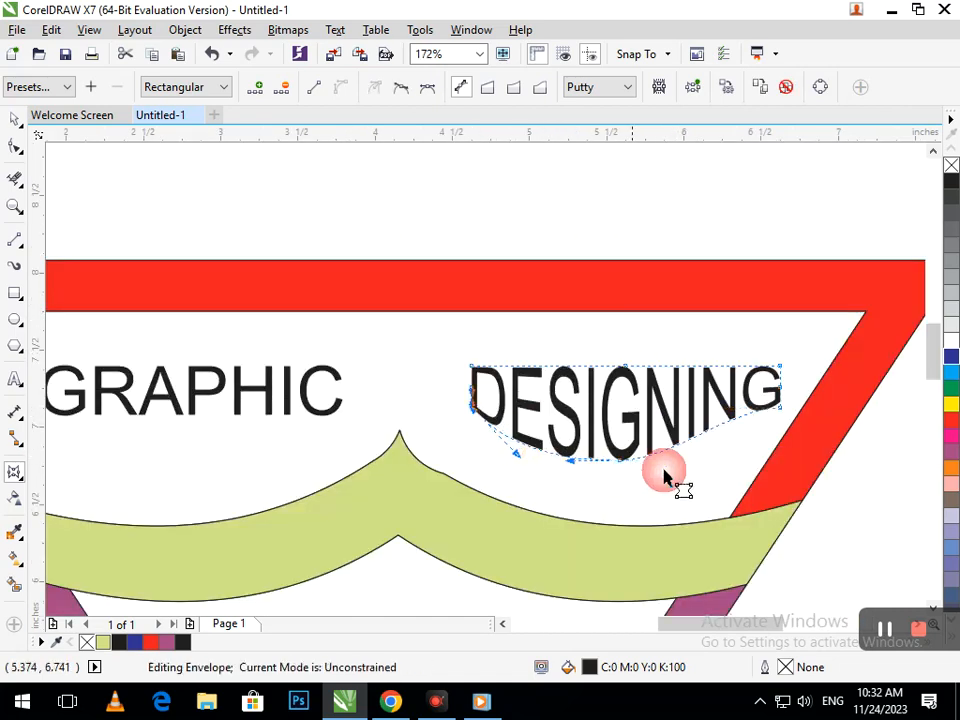
pyautogui.moveTo(782, 415); pyautogui.dragTo(731, 453)
pyautogui.click(728, 435)
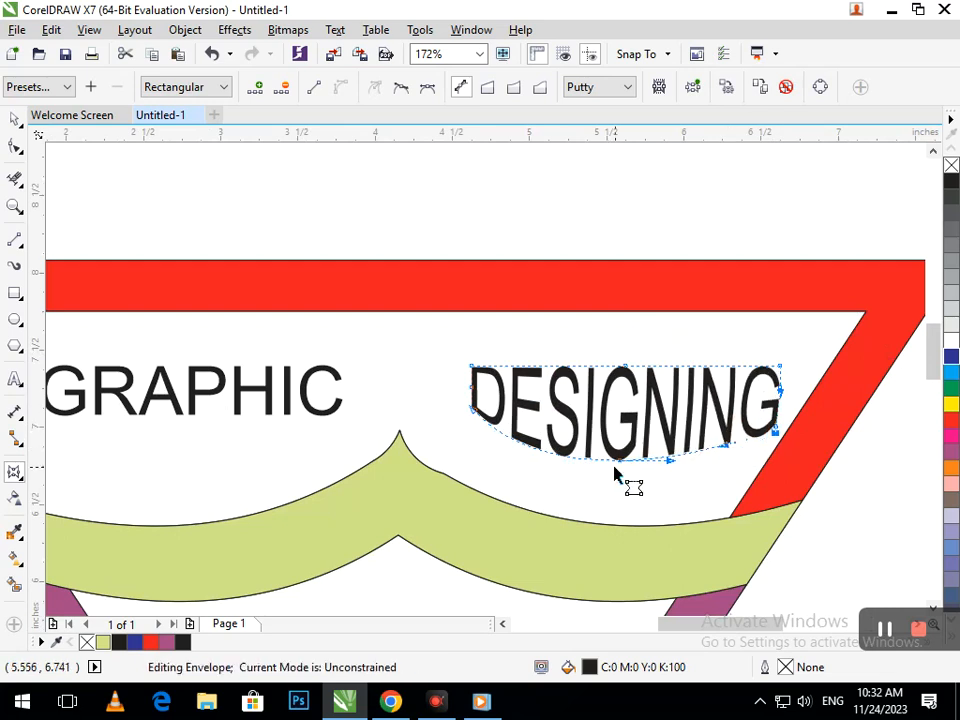
pyautogui.moveTo(620, 460); pyautogui.dragTo(621, 512)
pyautogui.scroll(-3, 509, 236)
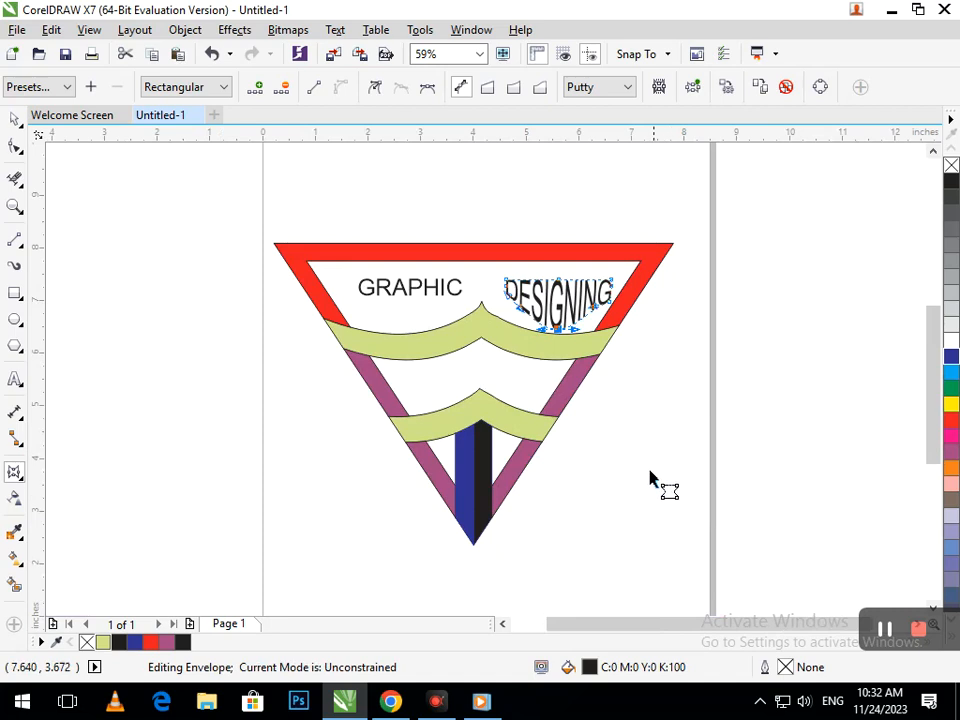
# Step: Shift the curved DESIGNING text slightly up and to the left within the white area above the upper band
pyautogui.click(14, 120)
pyautogui.click(658, 384)
pyautogui.press('F2')
pyautogui.moveTo(396, 233); pyautogui.dragTo(660, 394)
pyautogui.moveTo(533, 362); pyautogui.dragTo(515, 345)
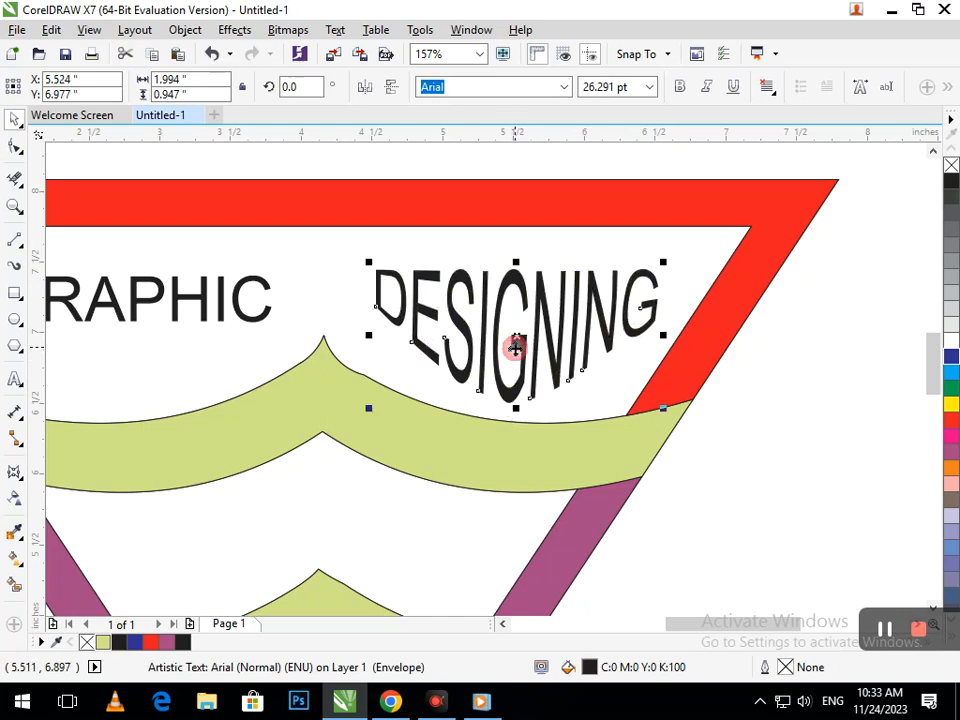
pyautogui.click(540, 394)
pyautogui.scroll(-3, 540, 394)
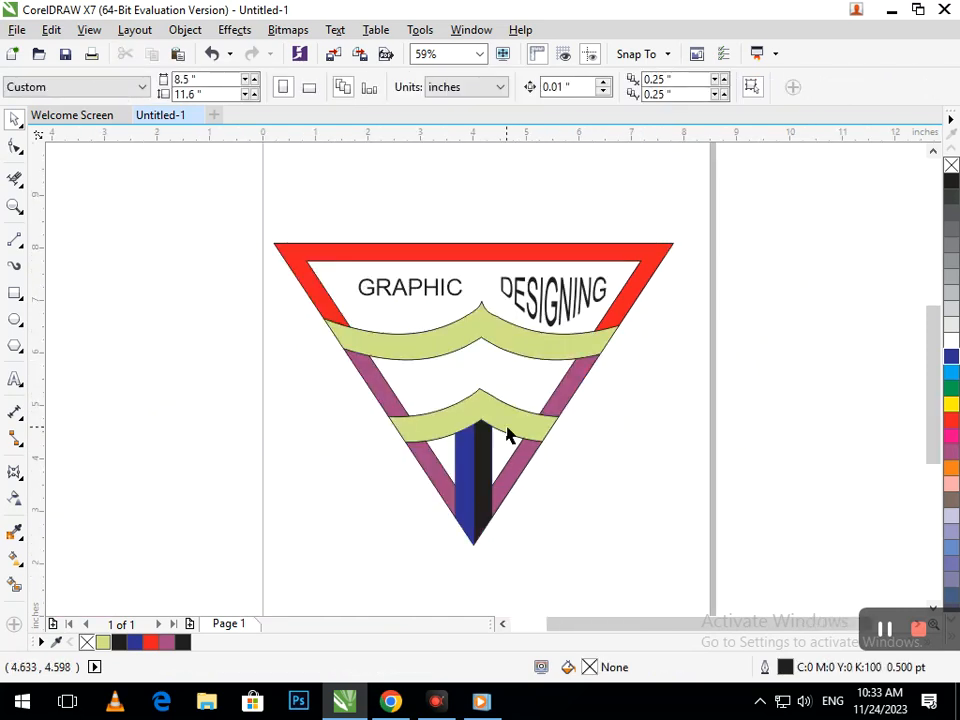
# Step: Refine DESIGNING's envelope so its lower edge forms a deeper, rounder curve following the green band
pyautogui.scroll(3, 582, 280)
pyautogui.click(424, 266)
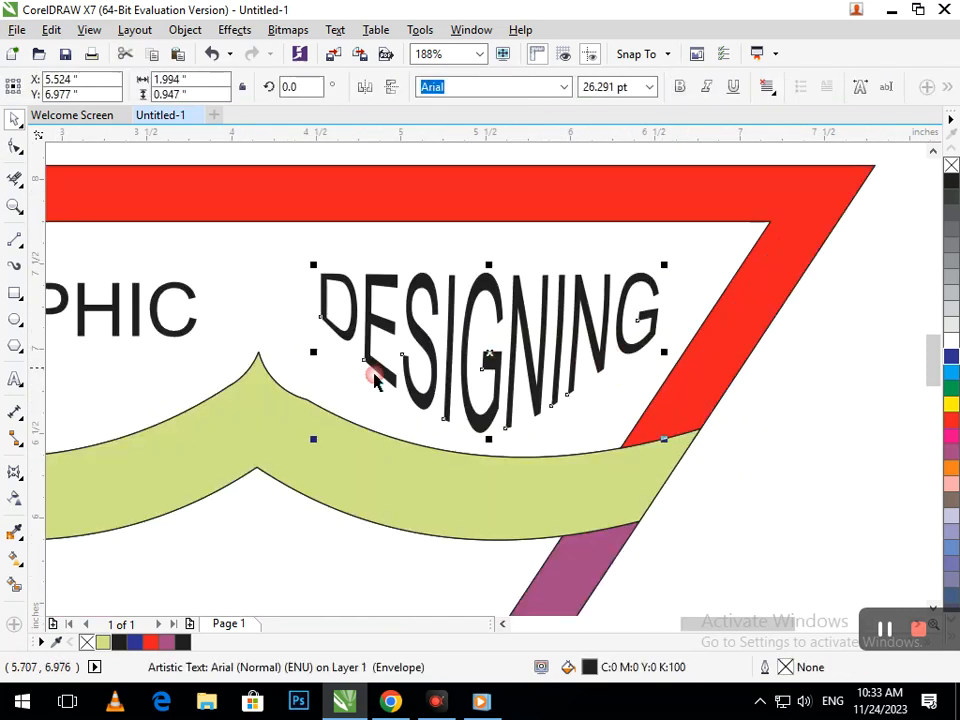
pyautogui.click(15, 472)
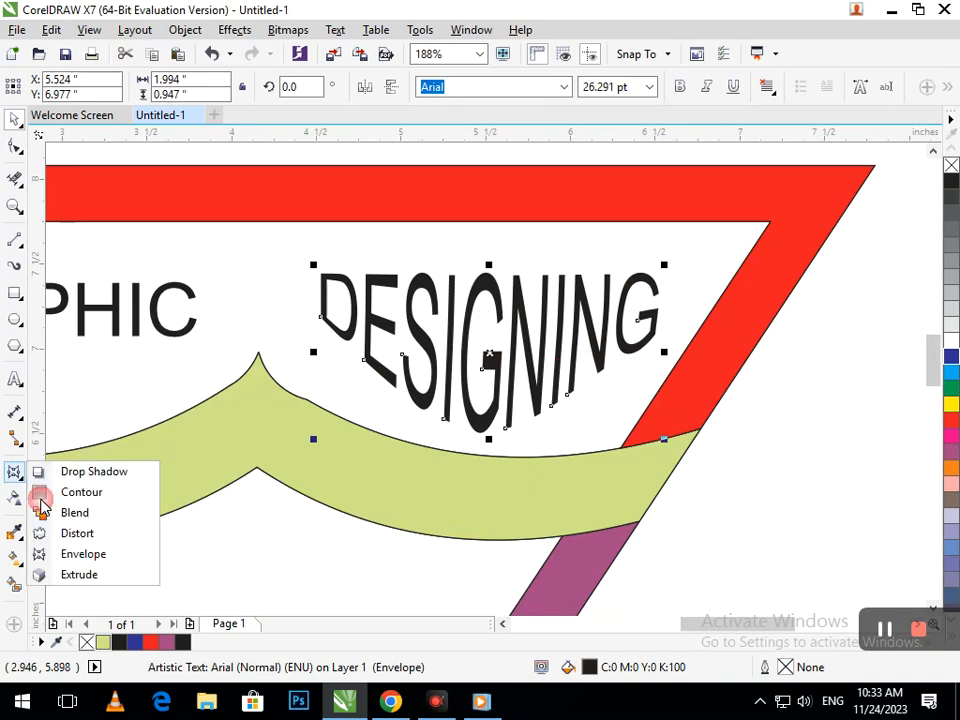
pyautogui.click(70, 553)
pyautogui.moveTo(487, 434); pyautogui.dragTo(485, 448)
pyautogui.moveTo(611, 378); pyautogui.dragTo(614, 412)
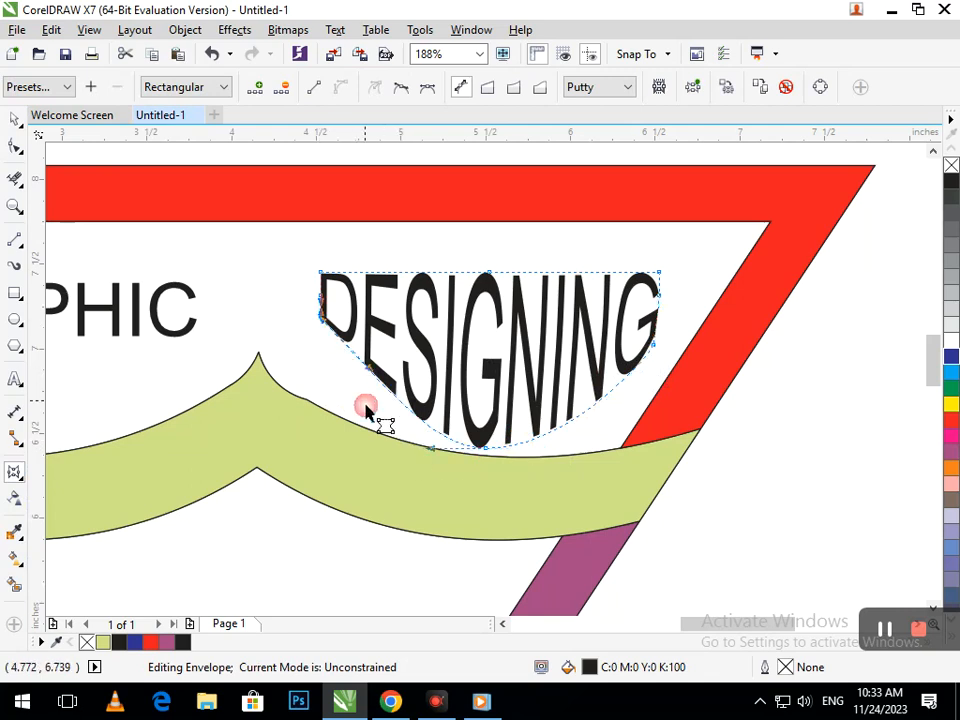
pyautogui.moveTo(384, 372); pyautogui.dragTo(362, 386)
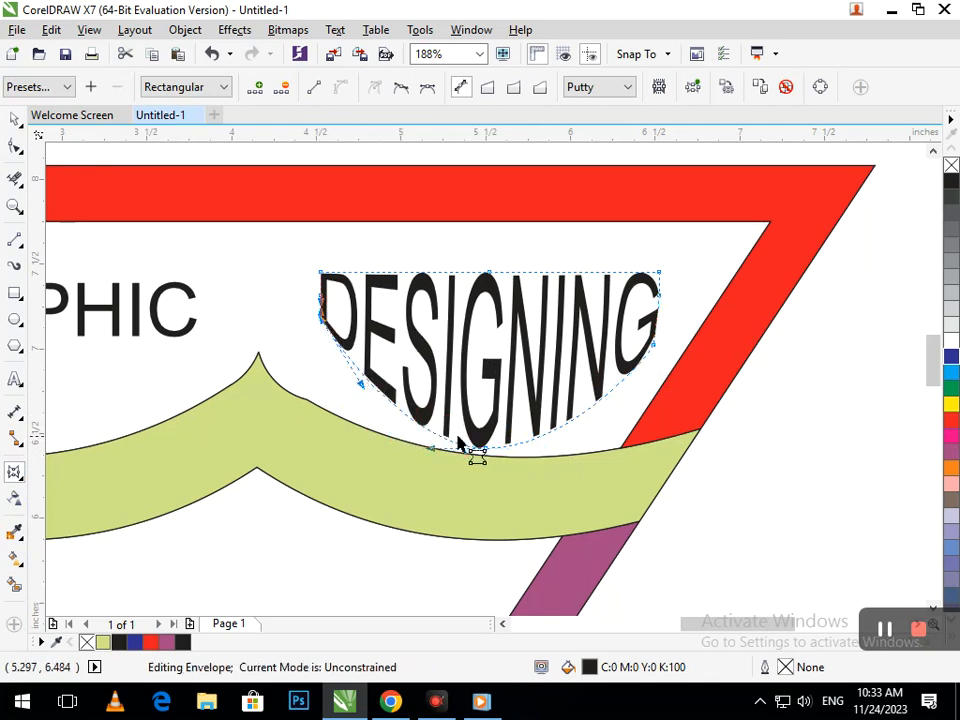
# Step: Try bulging the top edge of DESIGNING's envelope upward to the red border, and undo it
pyautogui.moveTo(487, 272); pyautogui.dragTo(490, 240)
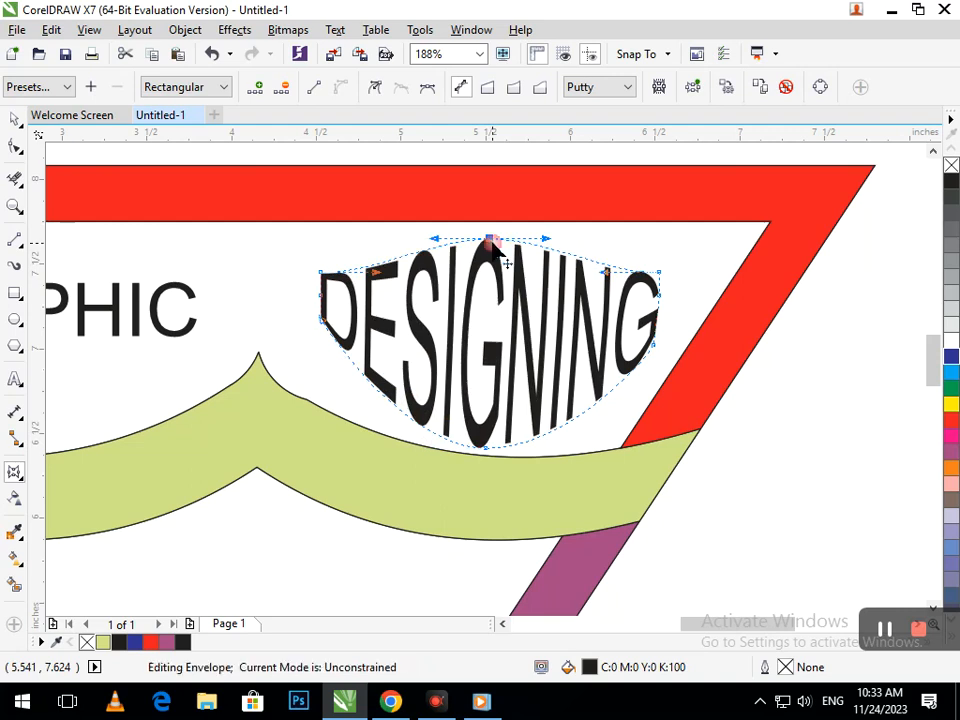
pyautogui.click(490, 248)
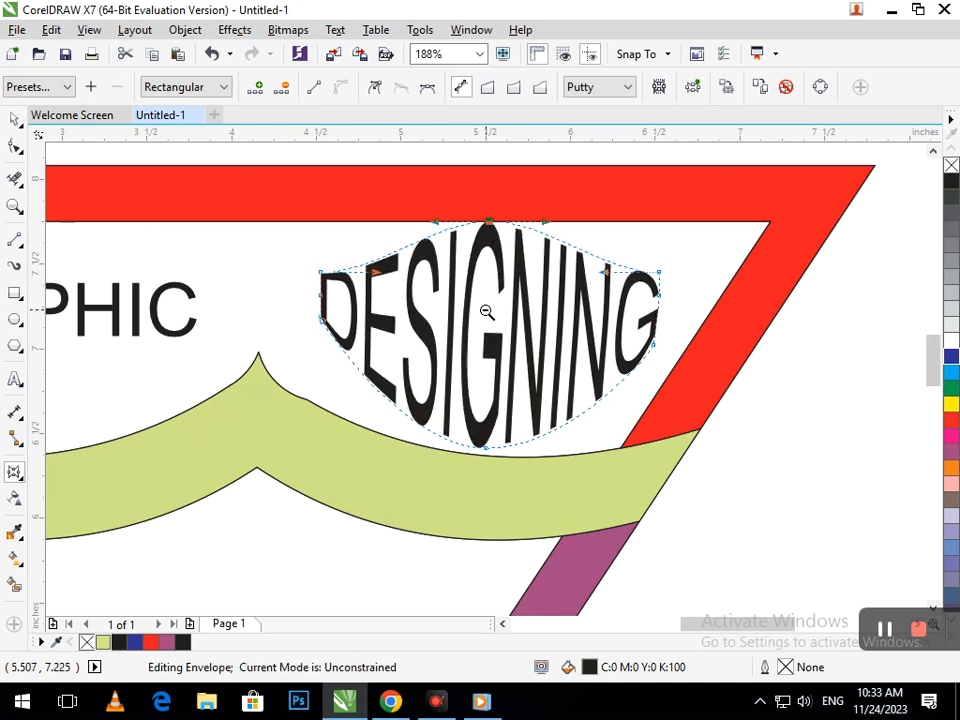
pyautogui.scroll(-3, 489, 311)
pyautogui.hotkey('ctrl', 'z')
pyautogui.hotkey('ctrl', 'z')
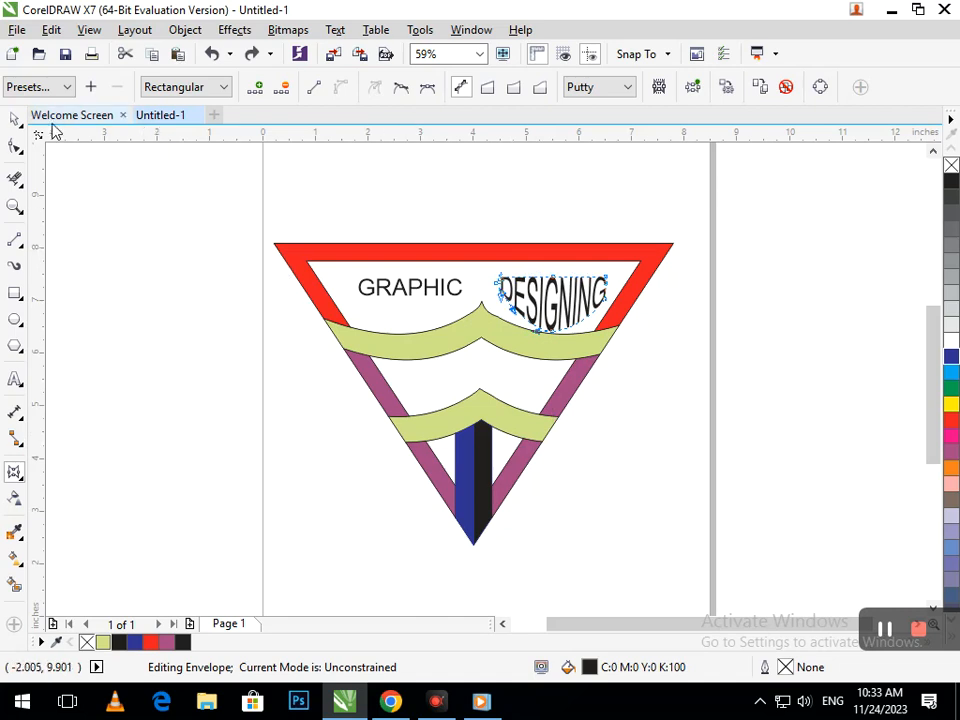
# Step: Move the curved DESIGNING text slightly up and to the right, centring it above the right half of the upper band
pyautogui.click(15, 119)
pyautogui.click(514, 339)
pyautogui.click(555, 324)
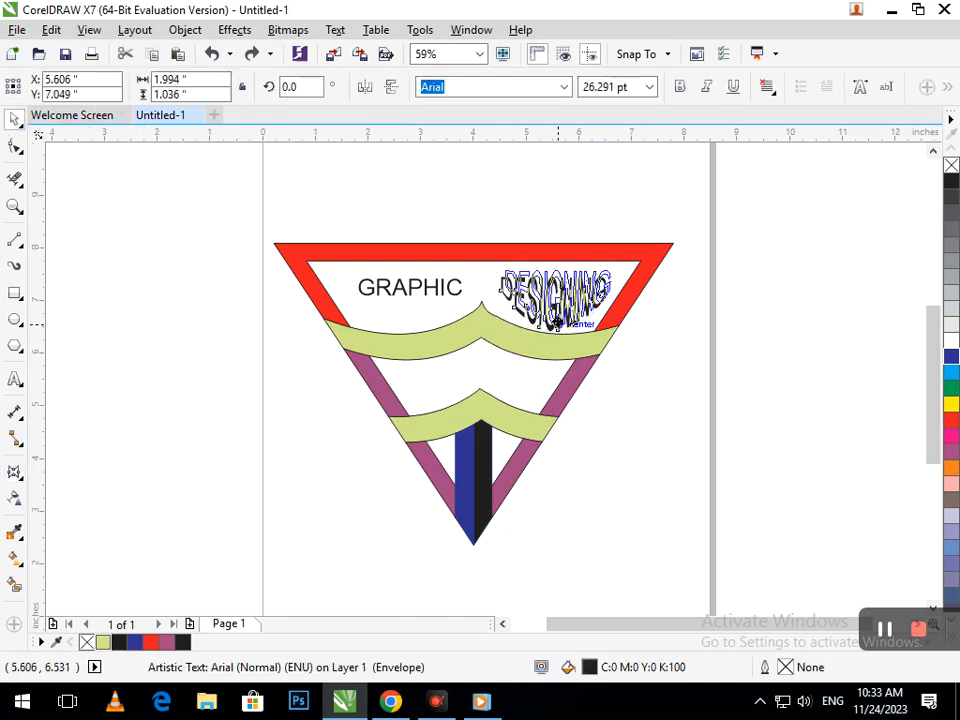
pyautogui.click(677, 455)
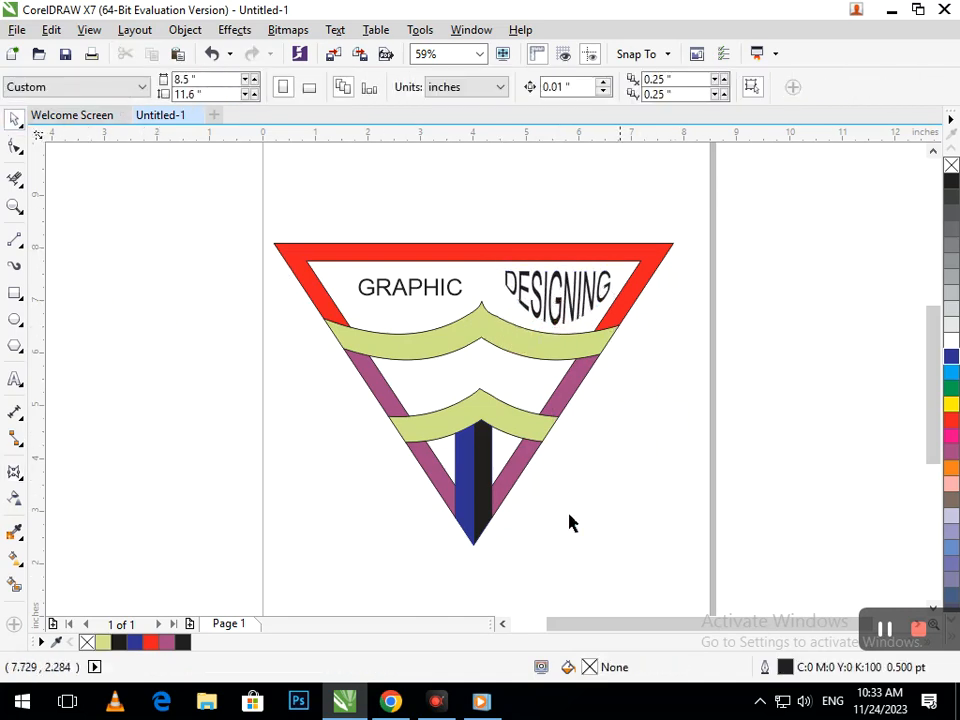
# Step: Apply an Envelope to GRAPHIC and bulge its lower edge into a rounded downward curve reaching toward the green band
pyautogui.scroll(3, 467, 385)
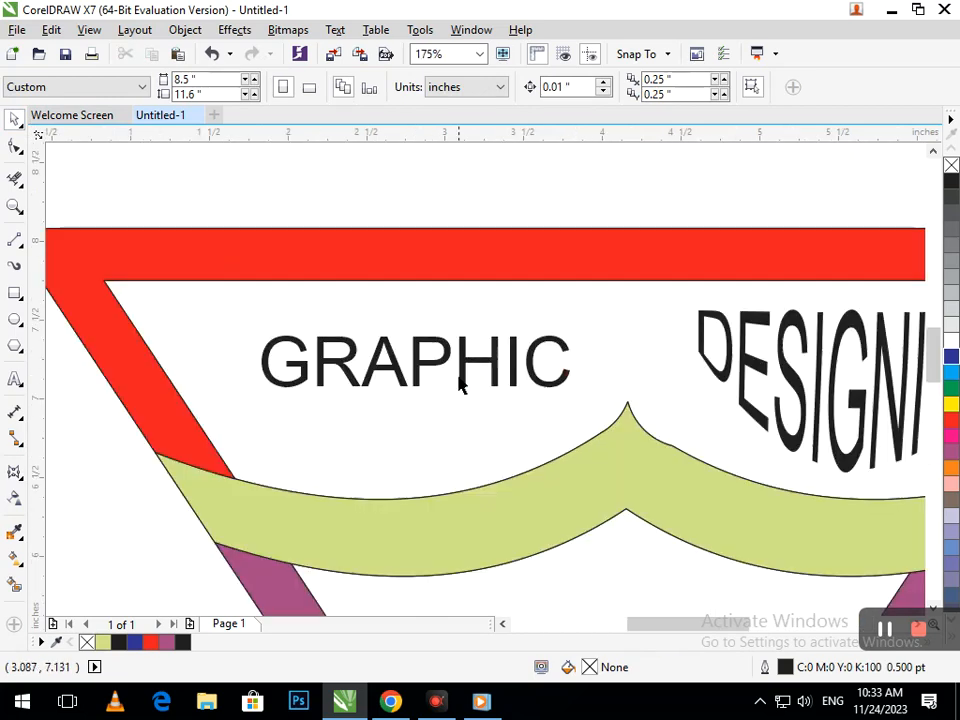
pyautogui.click(440, 388)
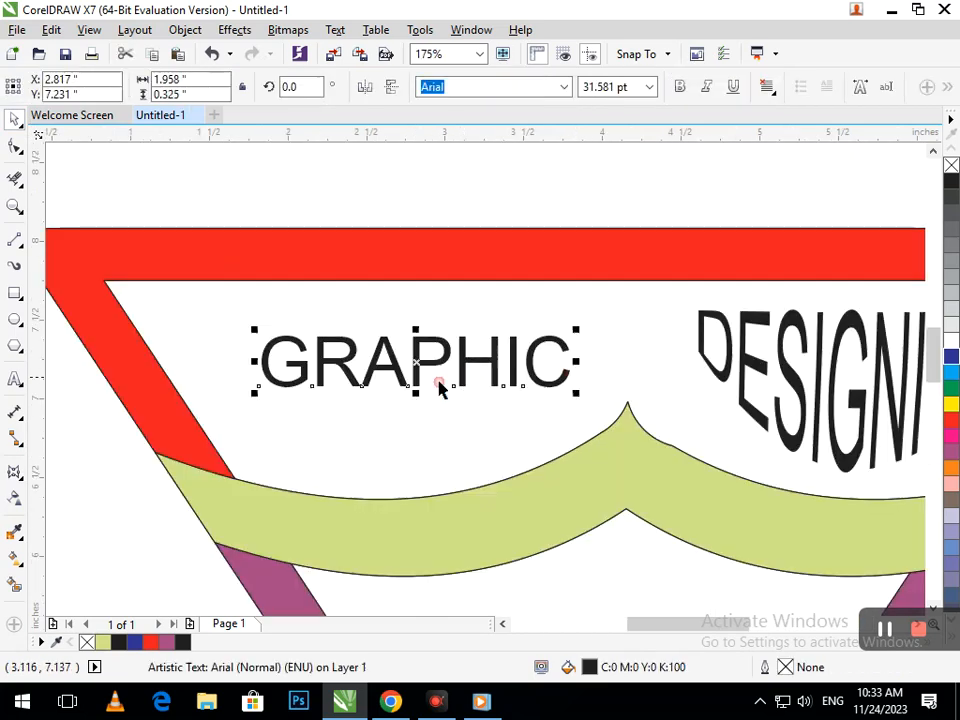
pyautogui.click(22, 480)
pyautogui.click(85, 562)
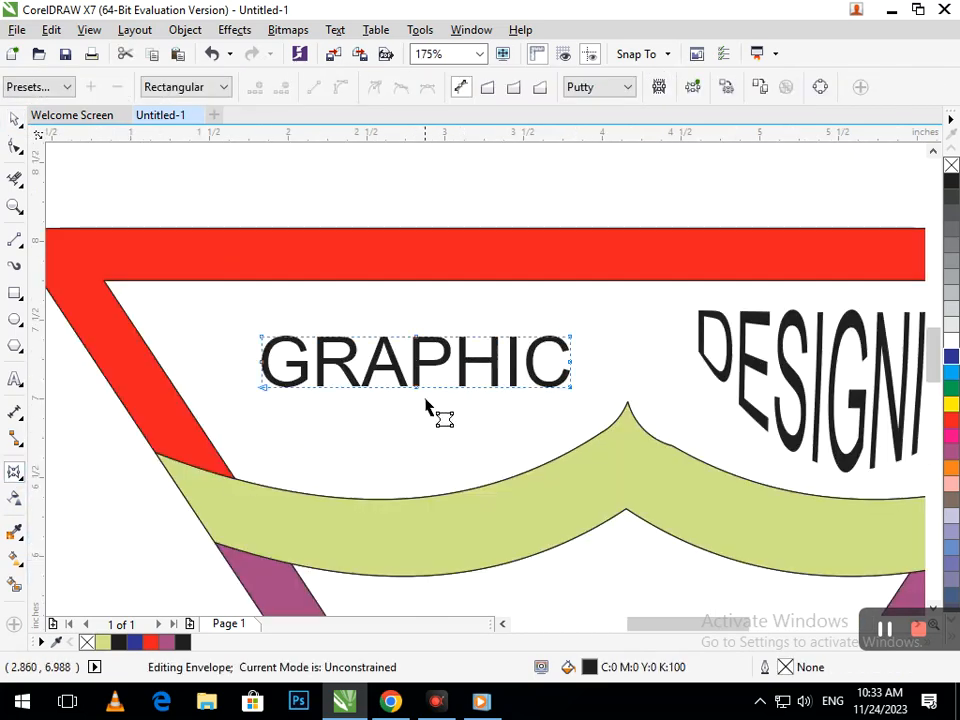
pyautogui.moveTo(416, 387); pyautogui.dragTo(411, 465)
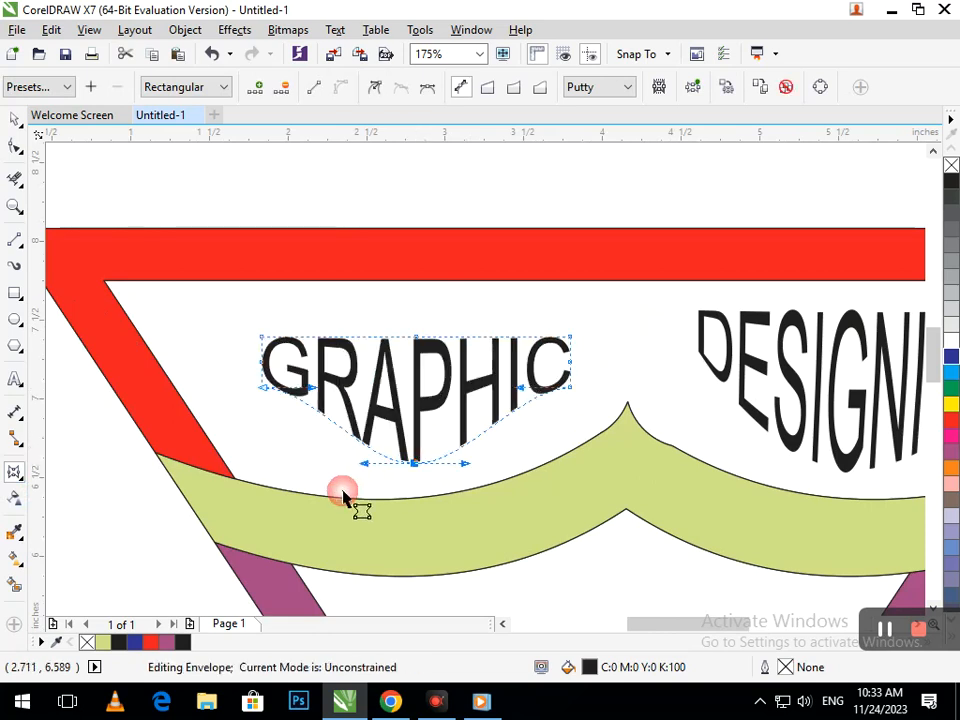
pyautogui.moveTo(313, 391); pyautogui.dragTo(313, 438)
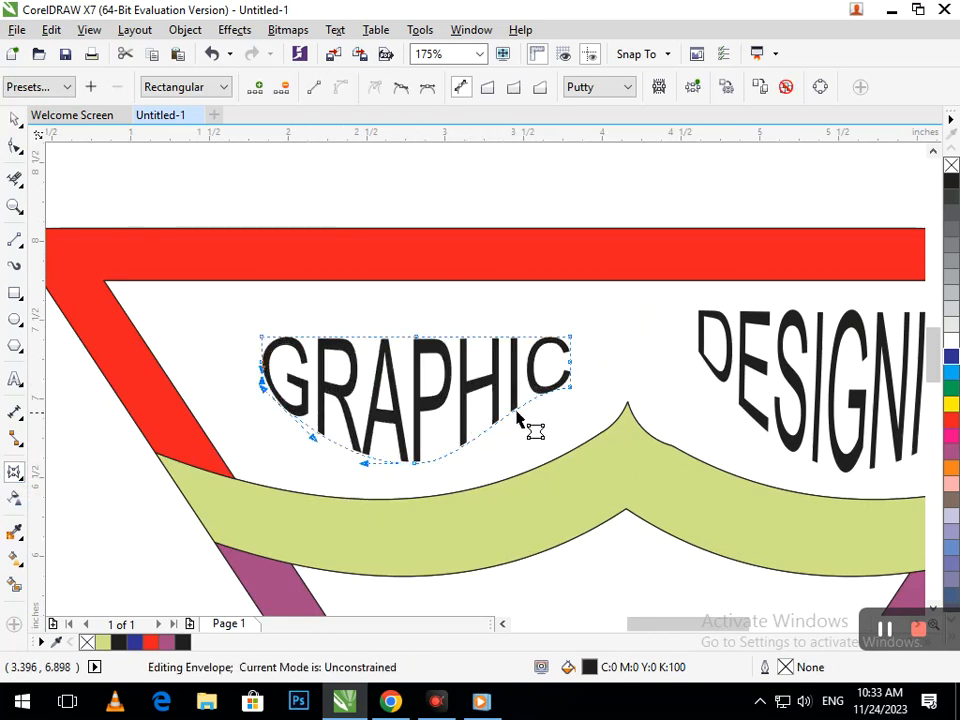
pyautogui.moveTo(522, 397); pyautogui.dragTo(484, 447)
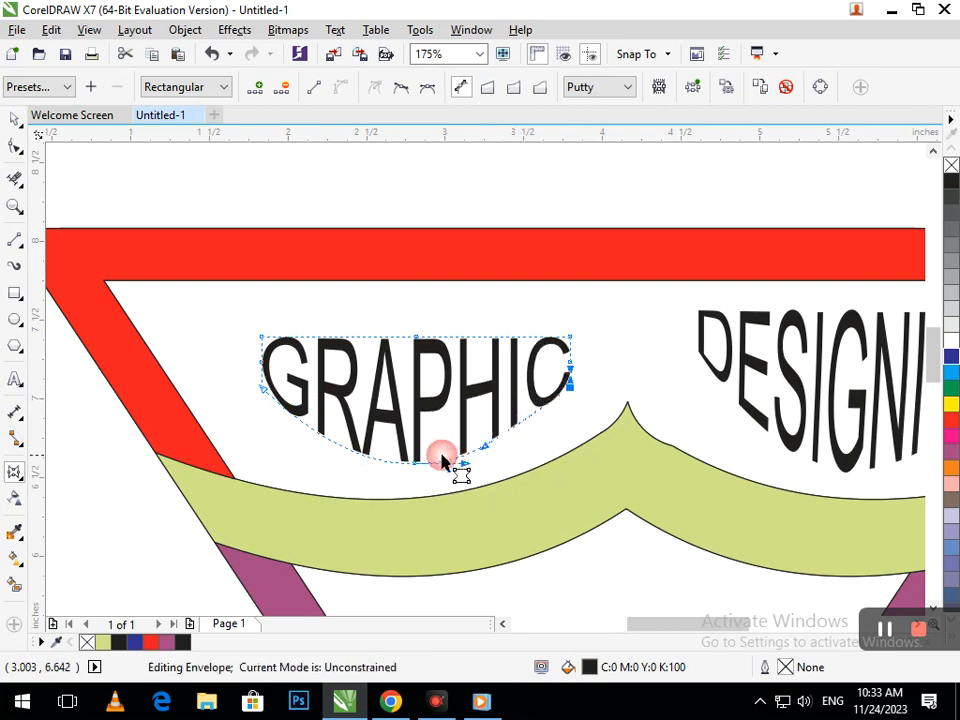
pyautogui.moveTo(412, 465); pyautogui.dragTo(412, 494)
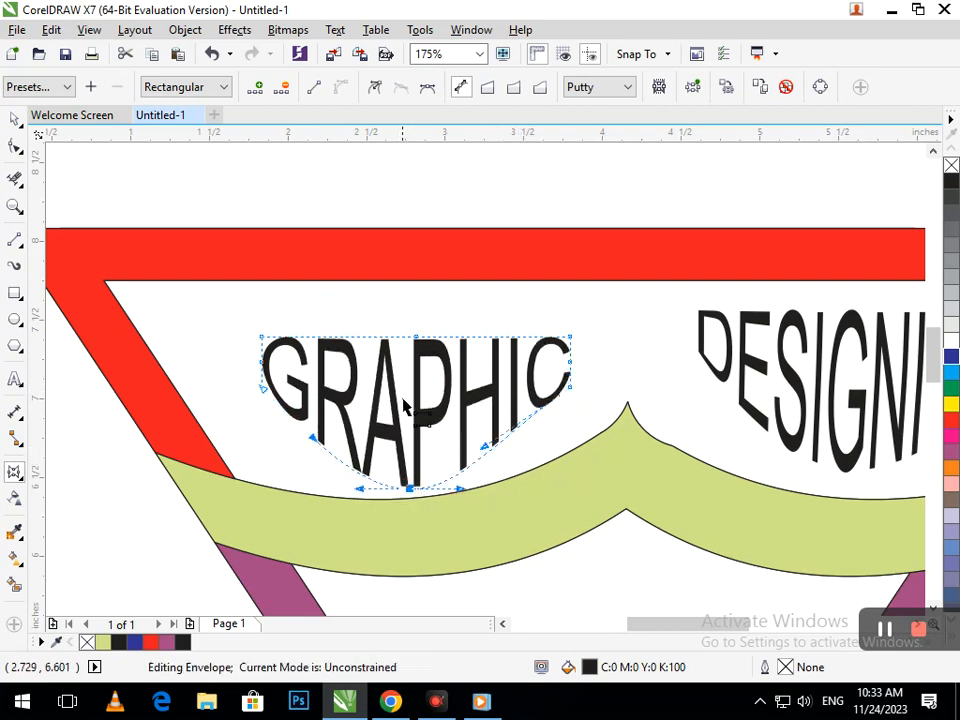
# Step: Place a horizontal guideline at the top of DESIGNING and move GRAPHIC up to align with it
pyautogui.moveTo(232, 317)
pyautogui.mouseDown()
pyautogui.moveTo(287, 396)
pyautogui.moveTo(266, 396)
pyautogui.moveTo(223, 313)
pyautogui.mouseUp()
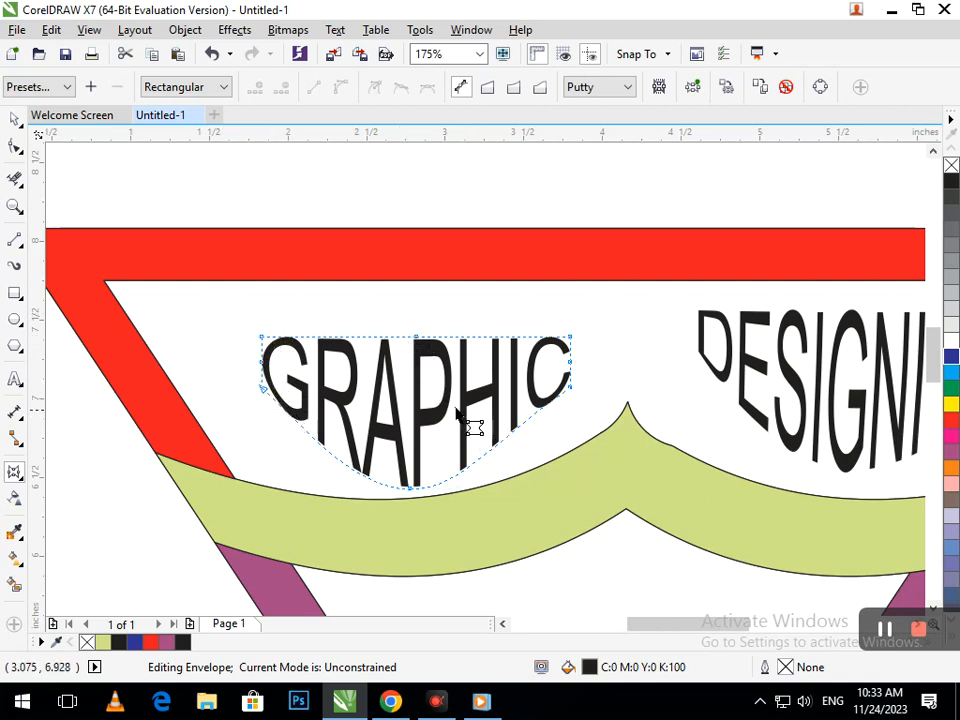
pyautogui.moveTo(548, 305); pyautogui.dragTo(388, 280)
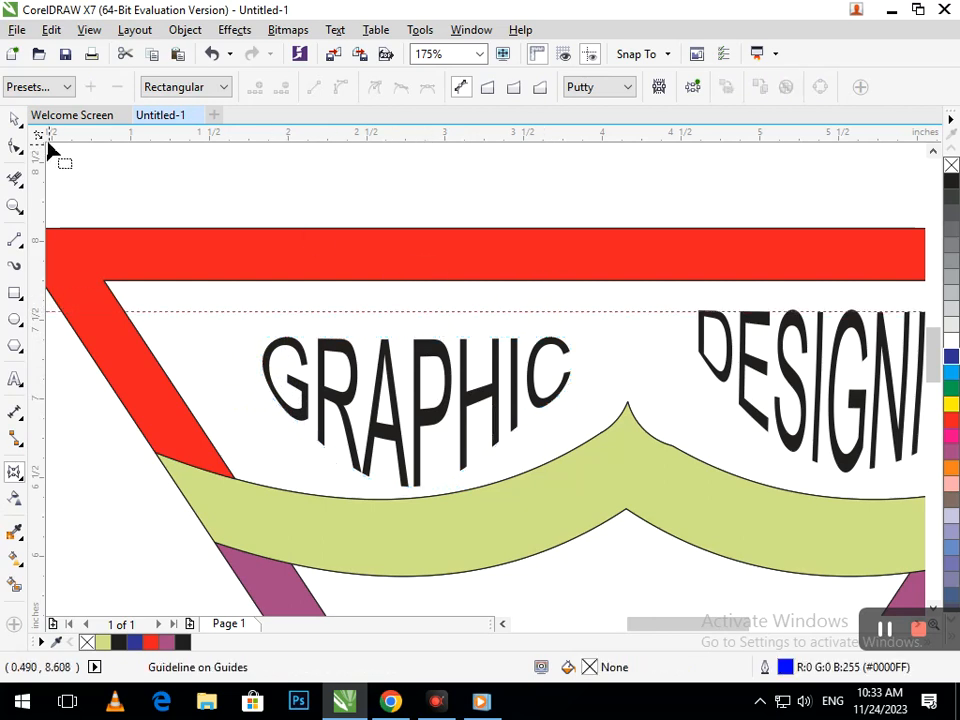
pyautogui.click(15, 119)
pyautogui.moveTo(345, 404); pyautogui.dragTo(339, 386)
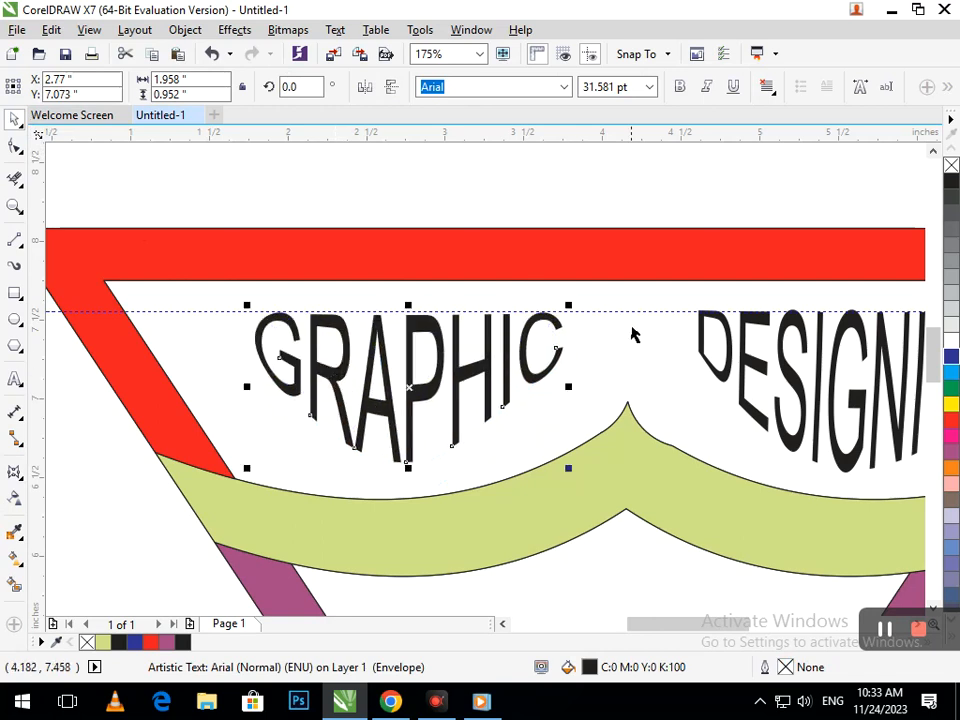
# Step: Extend GRAPHIC's curved lower edge to the guideline moved down to DESIGNING's bottom, and remove the guideline
pyautogui.moveTo(624, 311); pyautogui.dragTo(649, 472)
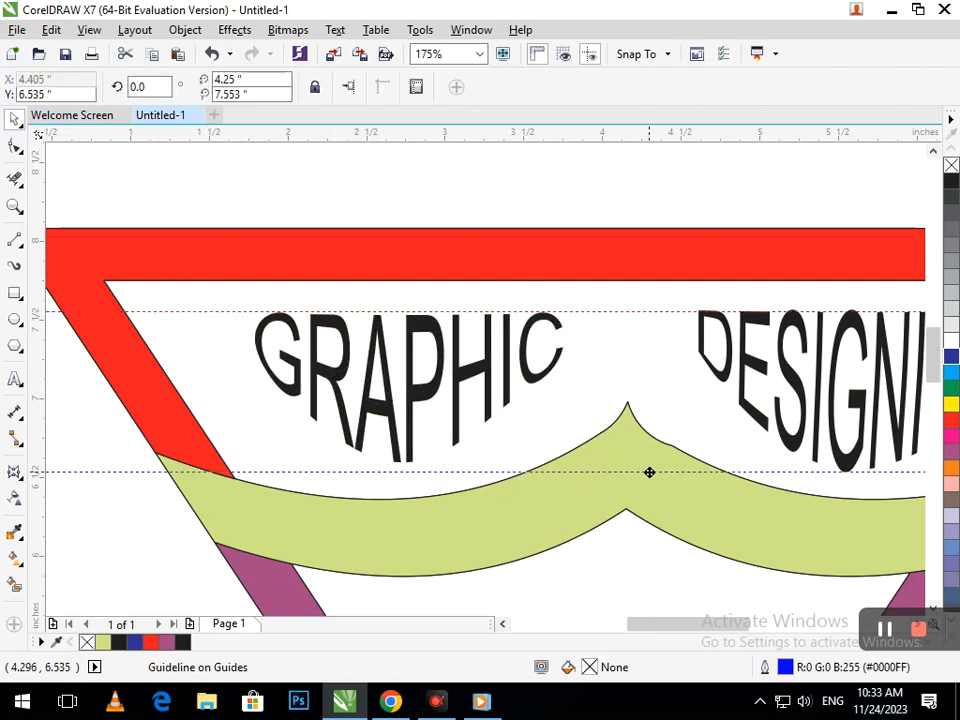
pyautogui.click(437, 446)
pyautogui.click(14, 471)
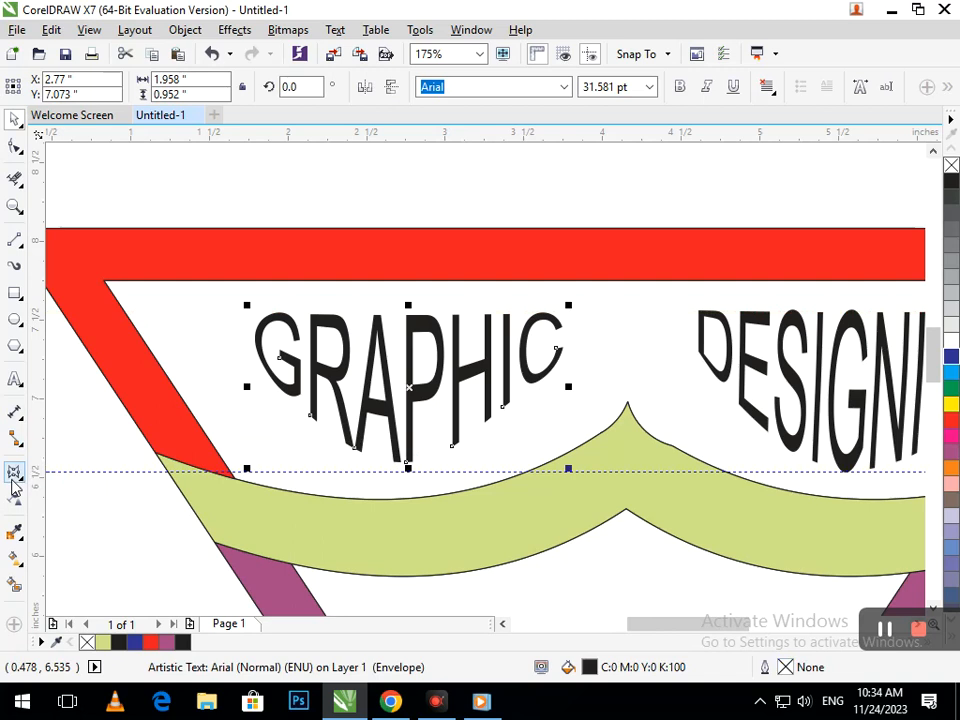
pyautogui.click(402, 465)
pyautogui.moveTo(402, 465); pyautogui.dragTo(399, 474)
pyautogui.moveTo(479, 429); pyautogui.dragTo(481, 438)
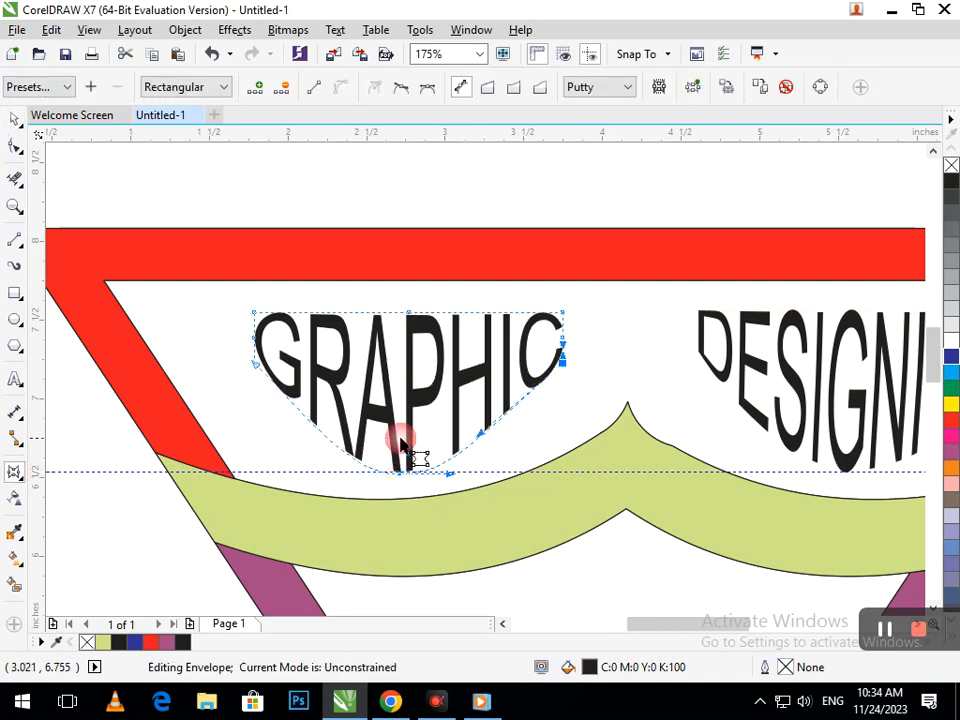
pyautogui.click(256, 363)
pyautogui.moveTo(307, 424); pyautogui.dragTo(312, 433)
pyautogui.scroll(-3, 410, 247)
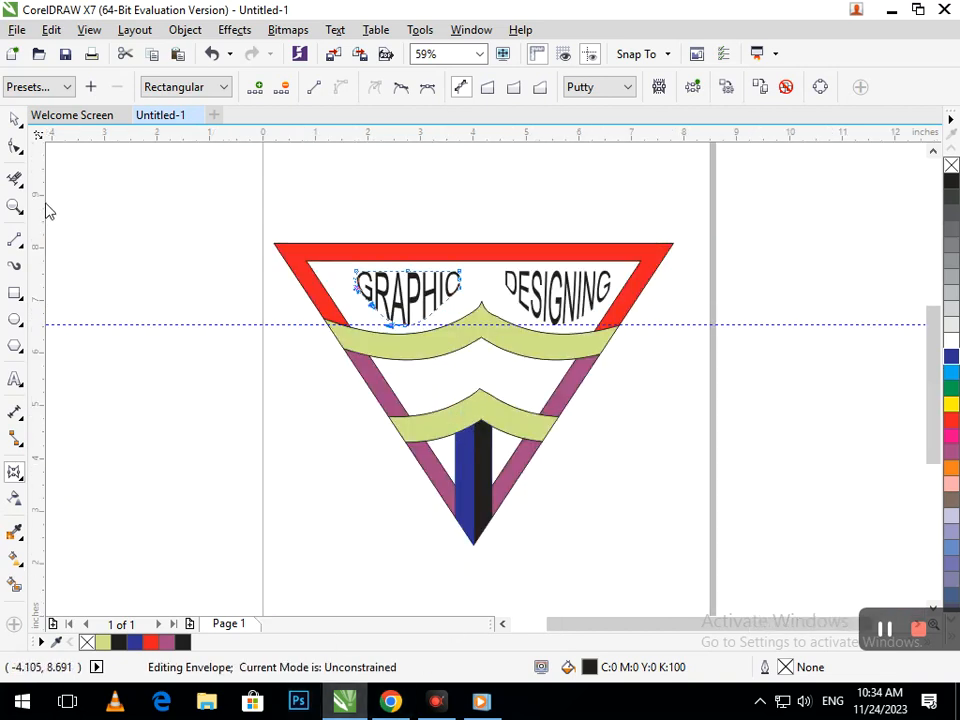
pyautogui.click(16, 121)
pyautogui.click(667, 352)
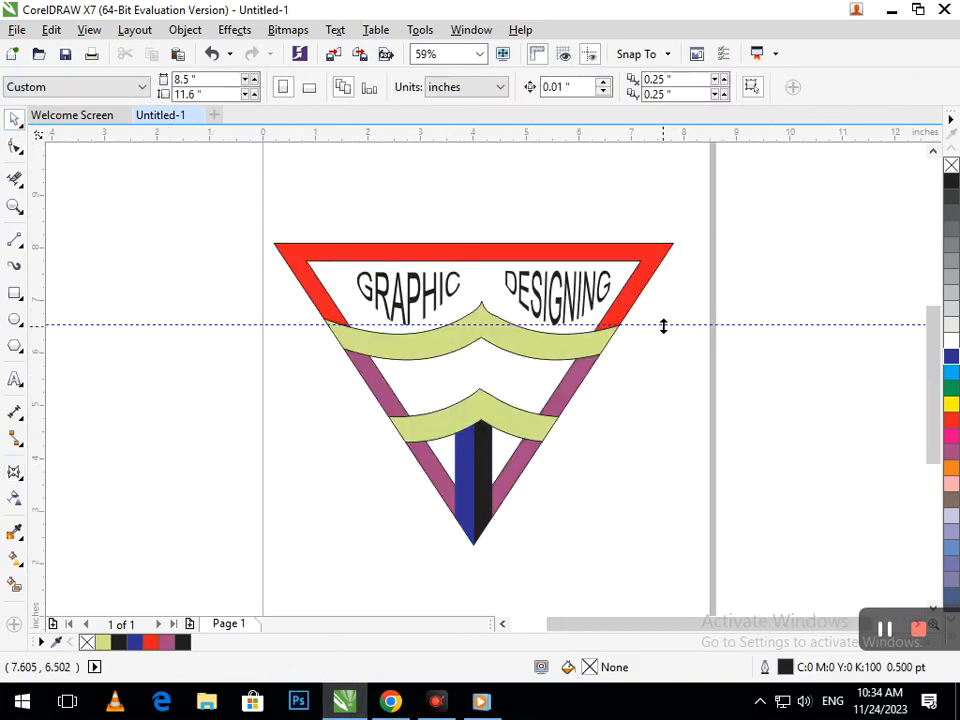
# Step: Make both the DESIGNING and GRAPHIC curved texts bold
pyautogui.click(548, 310)
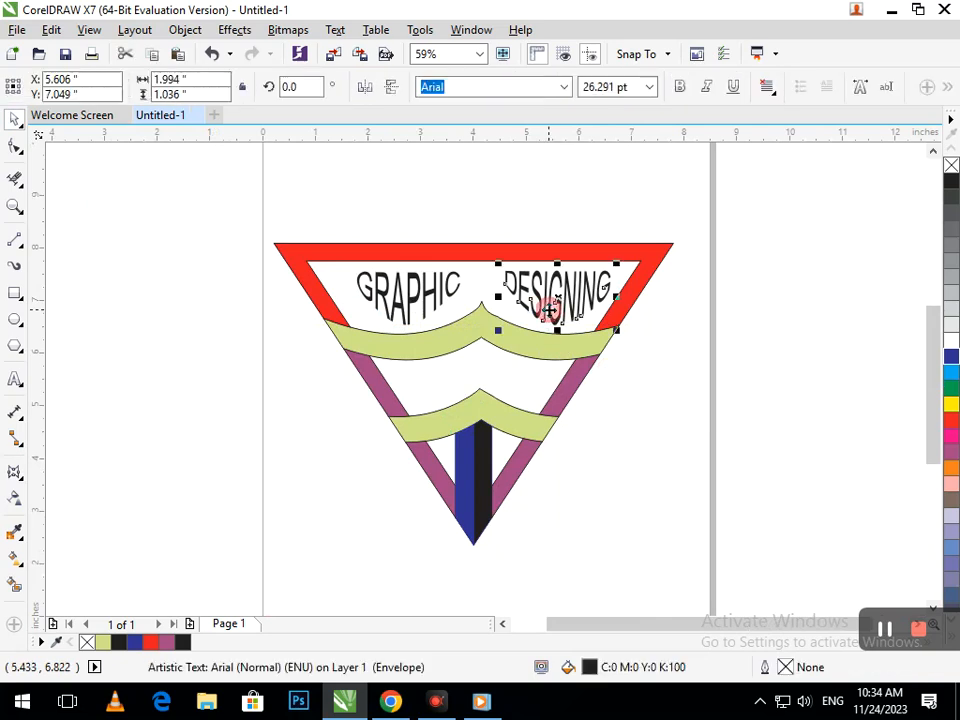
pyautogui.click(679, 88)
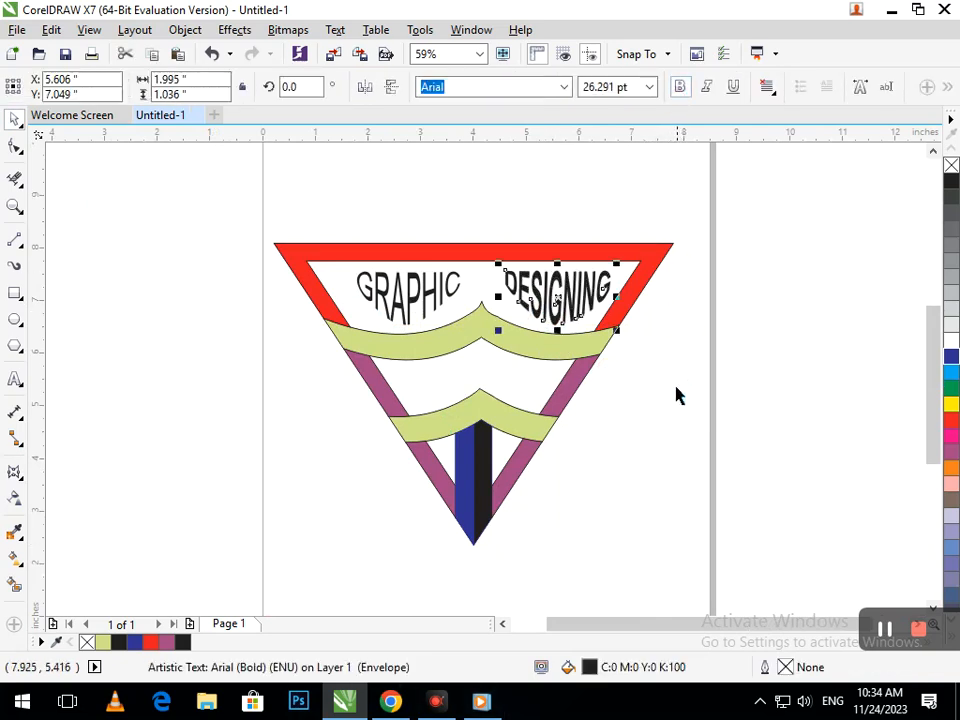
pyautogui.click(675, 394)
pyautogui.click(427, 300)
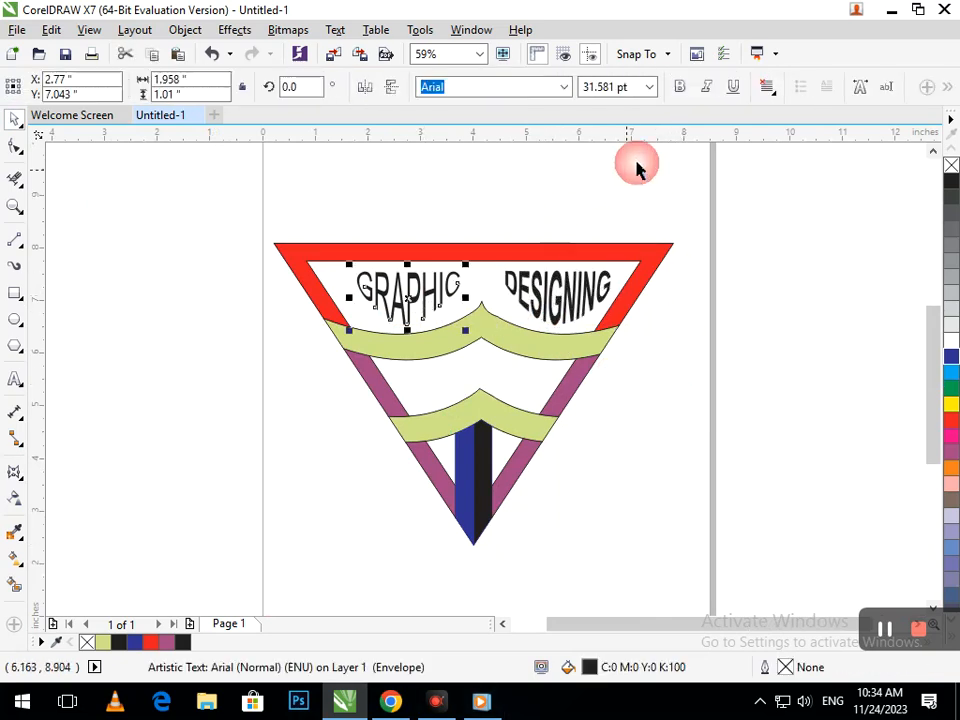
pyautogui.click(679, 87)
pyautogui.click(630, 432)
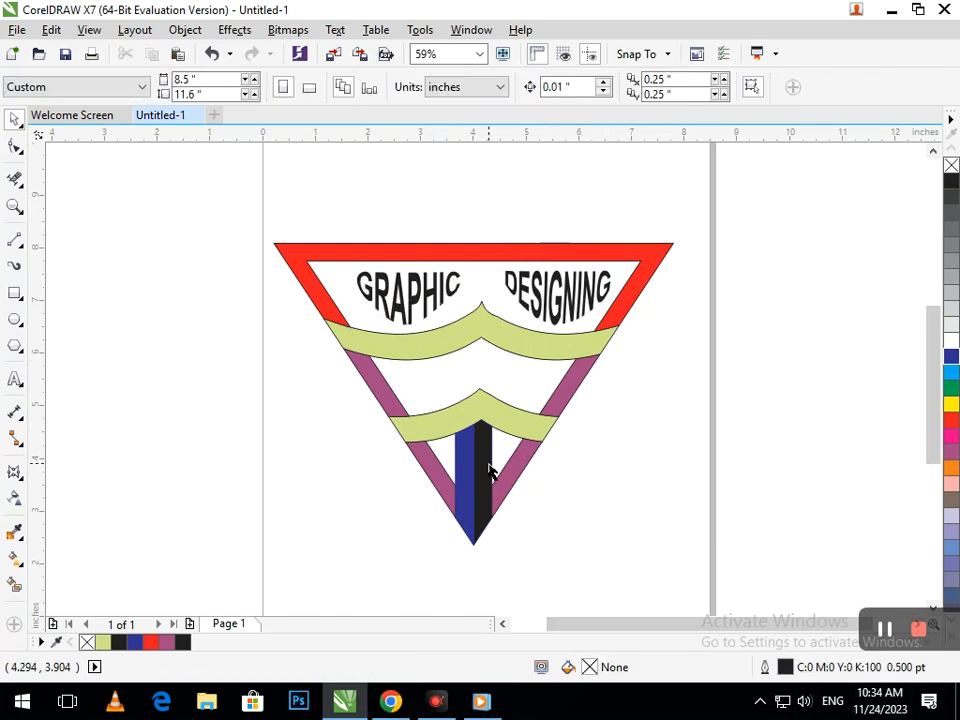
# Step: Give the blue centre bar a vertical linear fountain fill running from black at its top to red at its bottom
pyautogui.moveTo(516, 540); pyautogui.dragTo(516, 540)
pyautogui.click(527, 482)
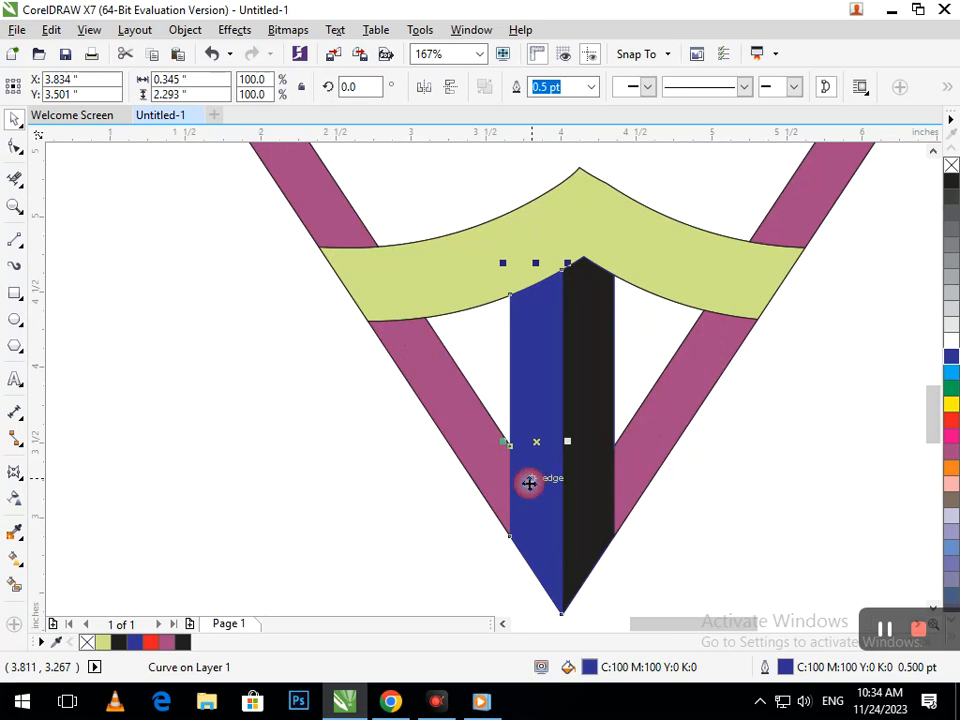
pyautogui.click(20, 566)
pyautogui.click(80, 557)
pyautogui.moveTo(536, 282); pyautogui.dragTo(539, 557)
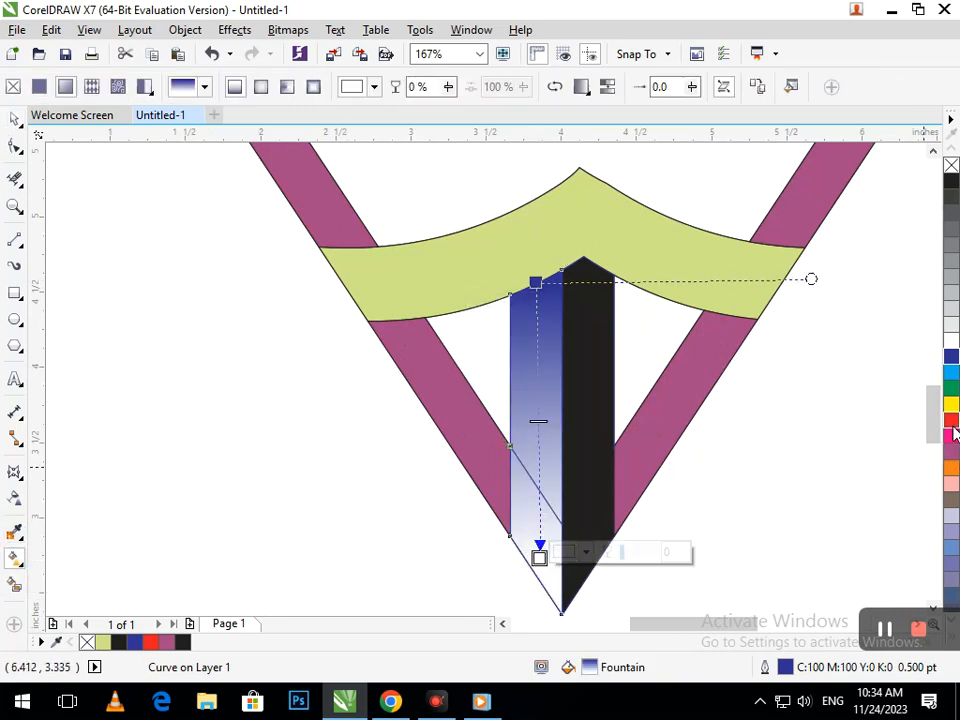
pyautogui.click(953, 432)
pyautogui.click(536, 282)
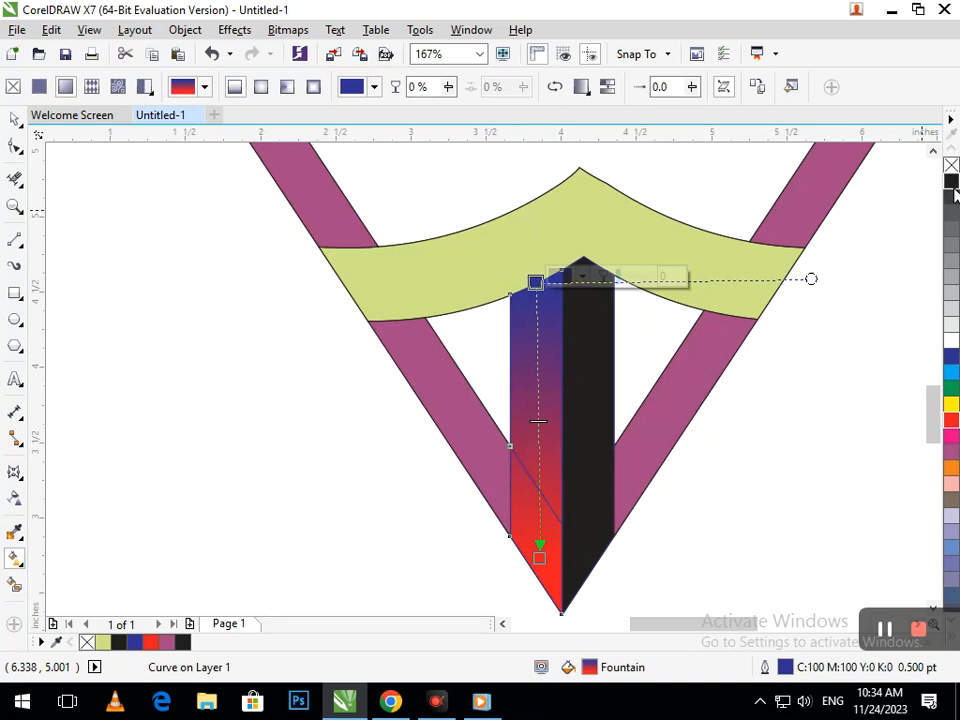
pyautogui.click(951, 183)
pyautogui.scroll(-4, 680, 400)
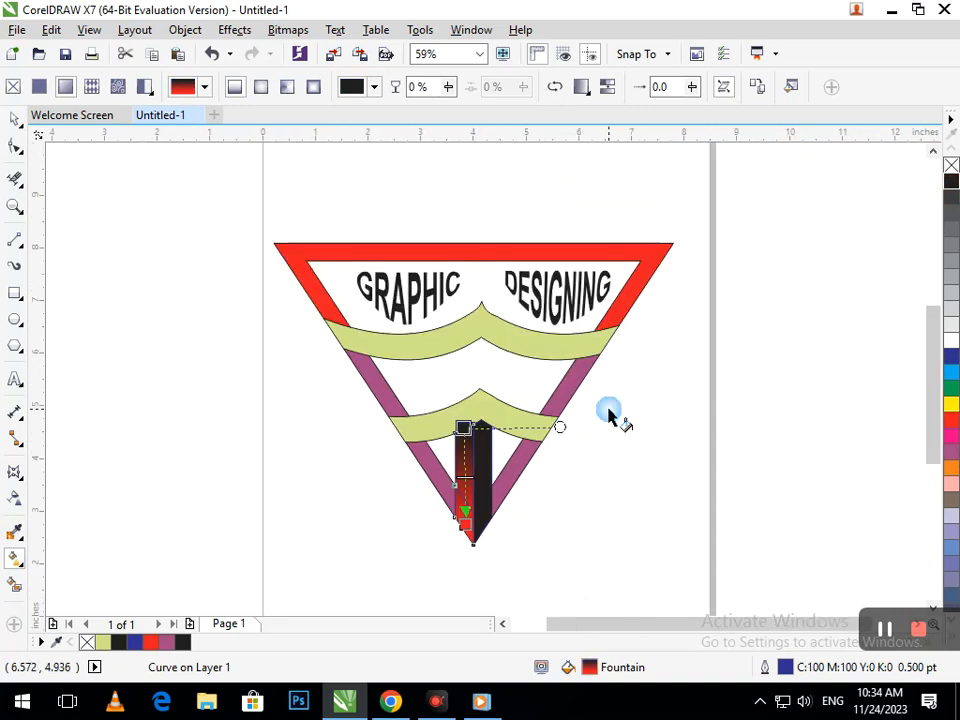
pyautogui.click(15, 118)
pyautogui.click(525, 580)
# Step: Copy the fill property of the black-to-red gradient bar onto the black centre bar beside it
pyautogui.moveTo(476, 485); pyautogui.dragTo(485, 515)
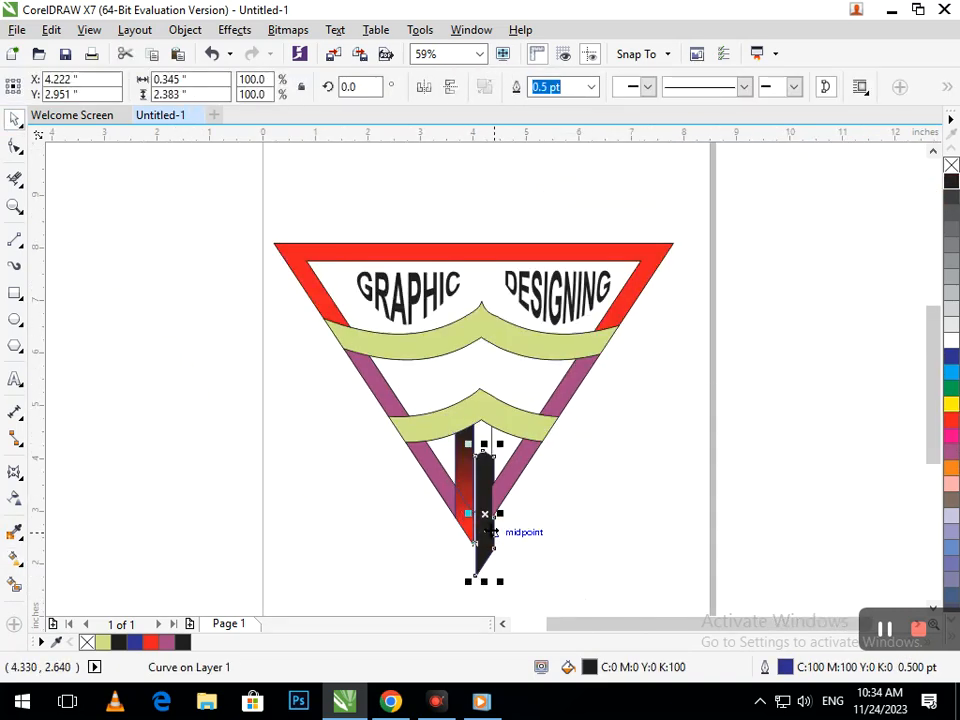
pyautogui.hotkey('ctrl', 'z')
pyautogui.click(51, 30)
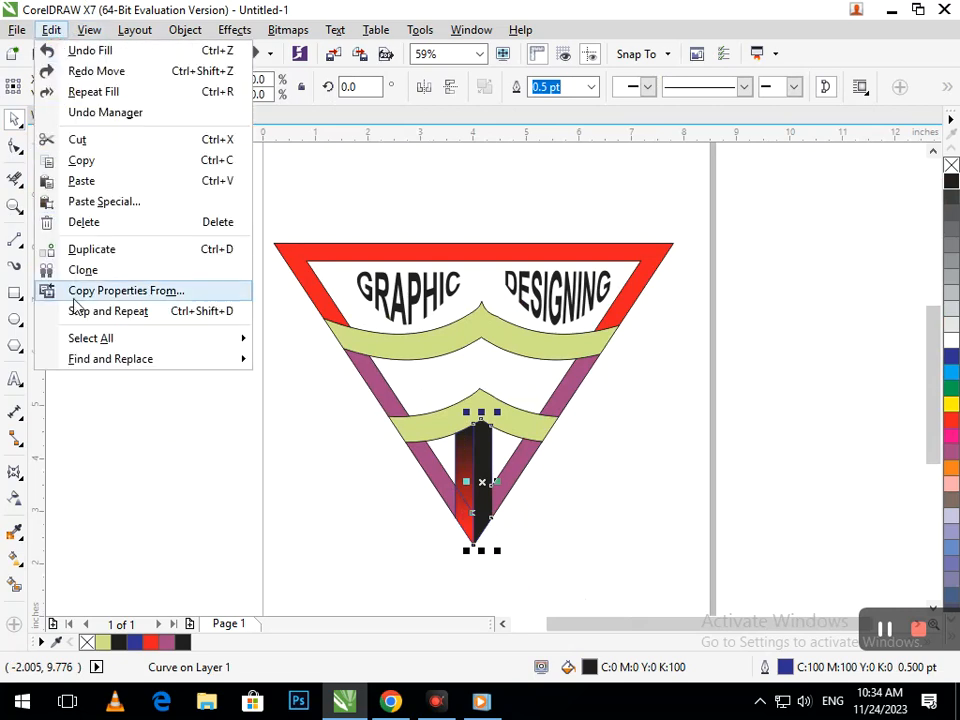
pyautogui.click(70, 295)
pyautogui.click(303, 329)
pyautogui.click(500, 391)
pyautogui.click(467, 521)
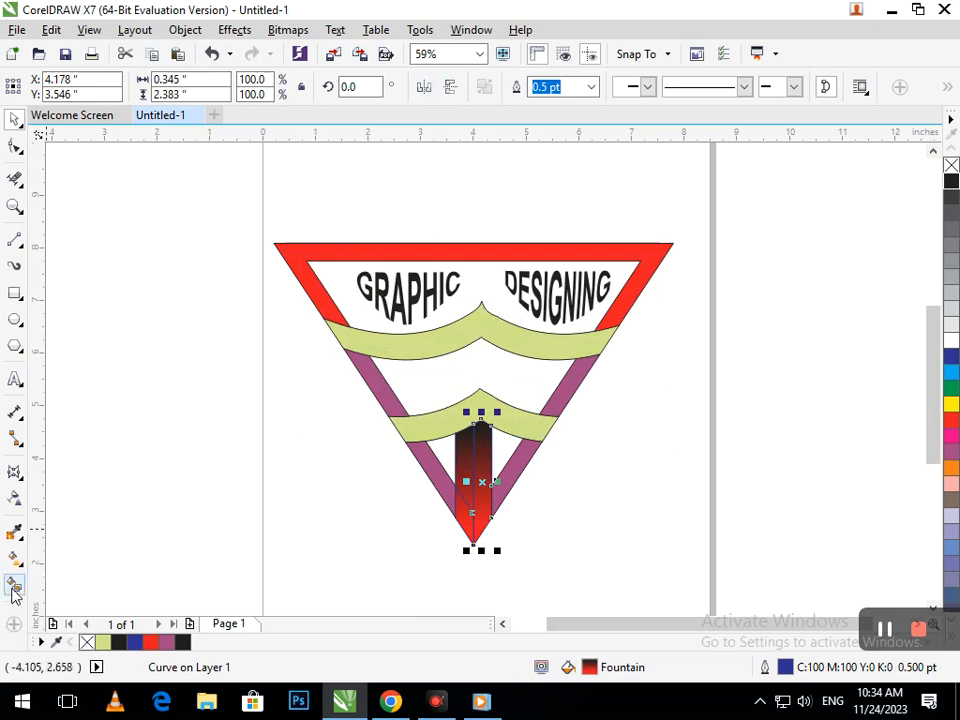
# Step: Reverse the right centre bar's gradient so it runs from red at the top to black at the bottom
pyautogui.moveTo(28, 566); pyautogui.dragTo(92, 556)
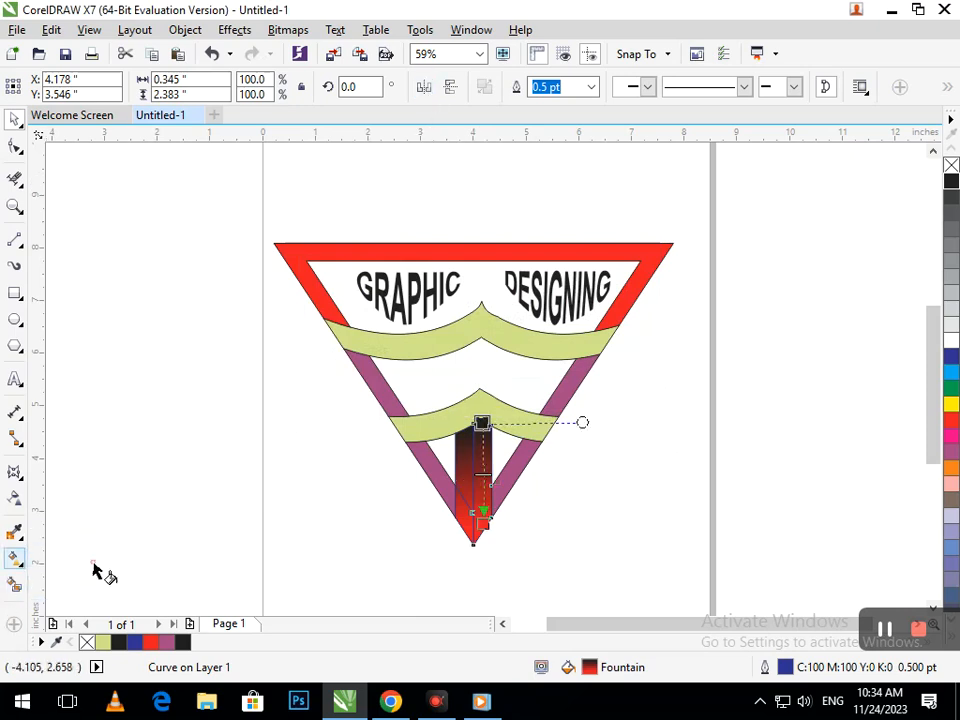
pyautogui.click(555, 87)
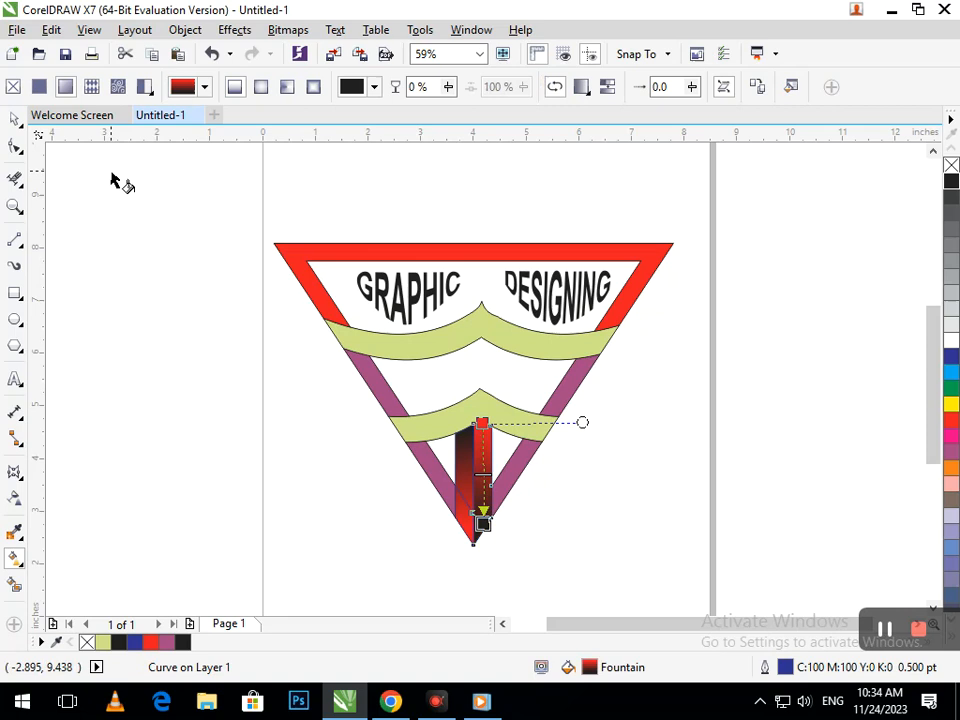
pyautogui.click(12, 118)
pyautogui.click(579, 531)
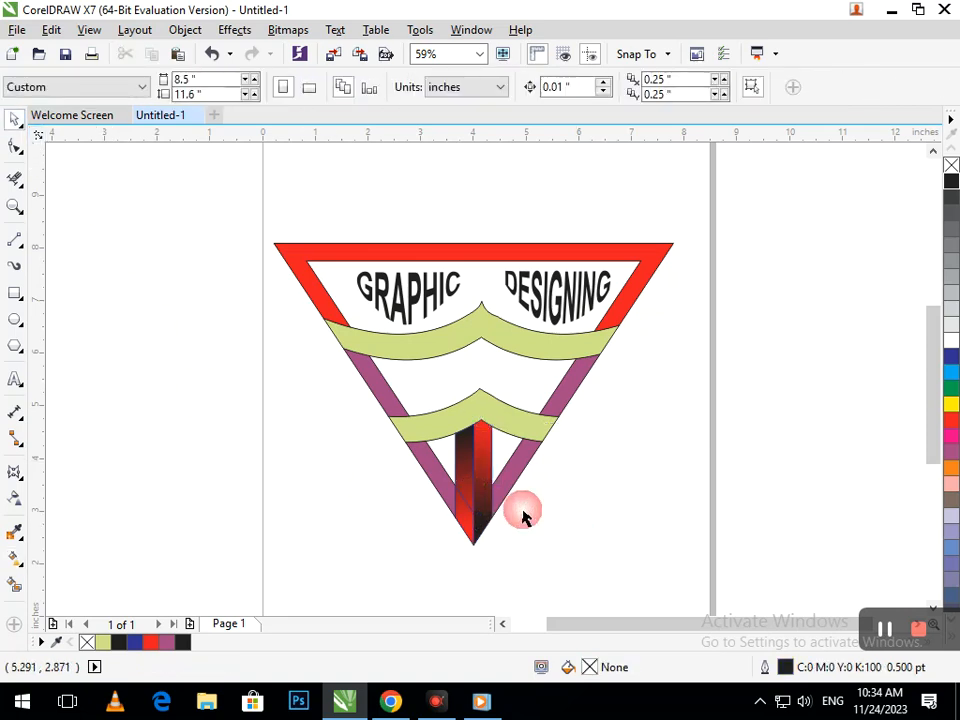
pyautogui.moveTo(438, 473); pyautogui.dragTo(549, 560)
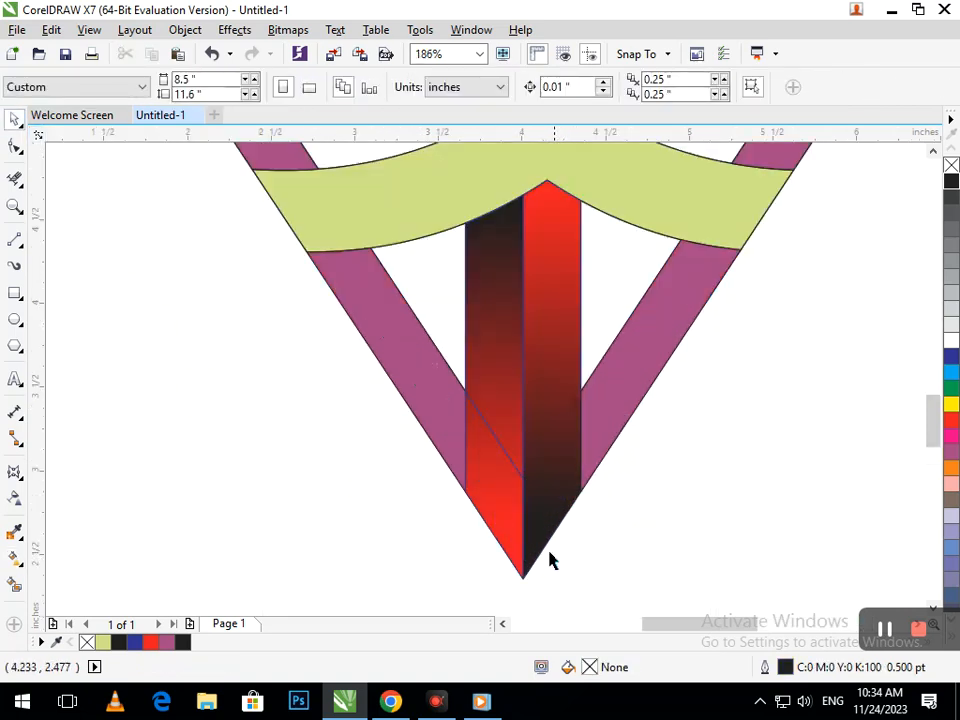
pyautogui.click(500, 513)
pyautogui.moveTo(420, 430); pyautogui.dragTo(283, 493)
pyautogui.hotkey('ctrl', 'z')
pyautogui.moveTo(480, 513); pyautogui.dragTo(218, 557)
pyautogui.hotkey('ctrl', 'z')
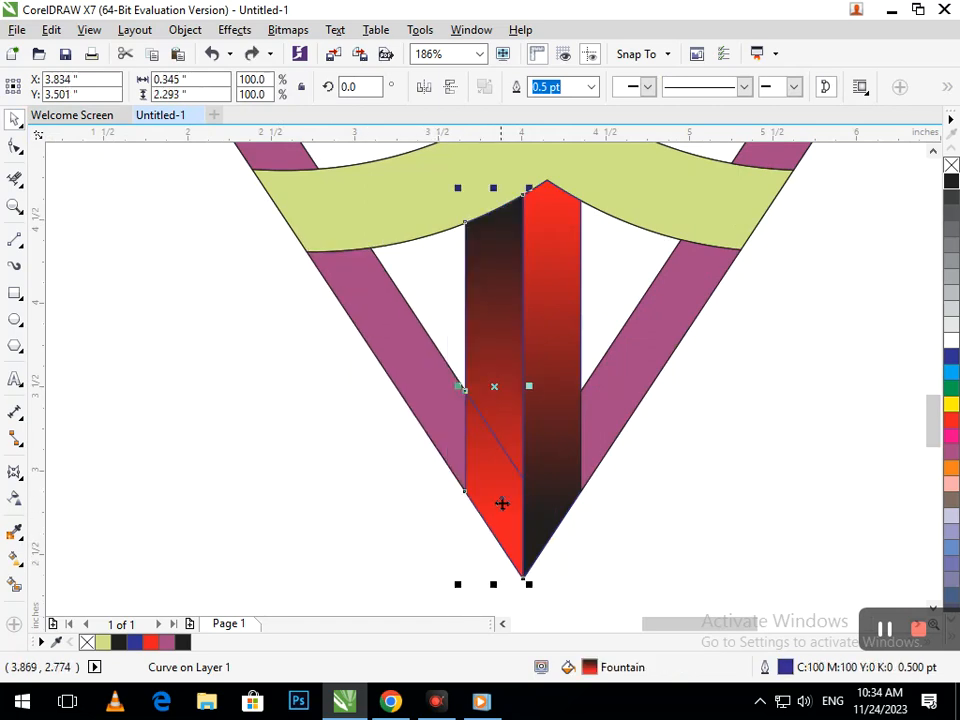
# Step: Undo the gradient fills on both centre bars
pyautogui.hotkey('ctrl', 'shift', 'z')
pyautogui.hotkey('ctrl', 'z')
pyautogui.hotkey('ctrl', 'z')
pyautogui.hotkey('ctrl', 'z')
pyautogui.hotkey('ctrl', 'z')
pyautogui.hotkey('ctrl', 'z')
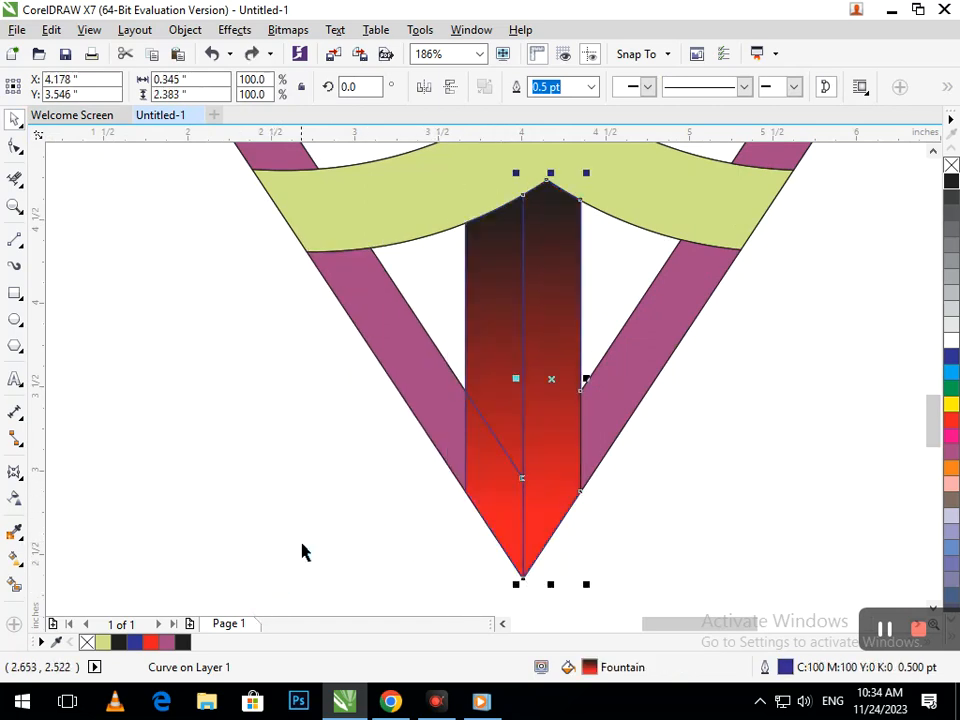
pyautogui.hotkey('ctrl', 'z')
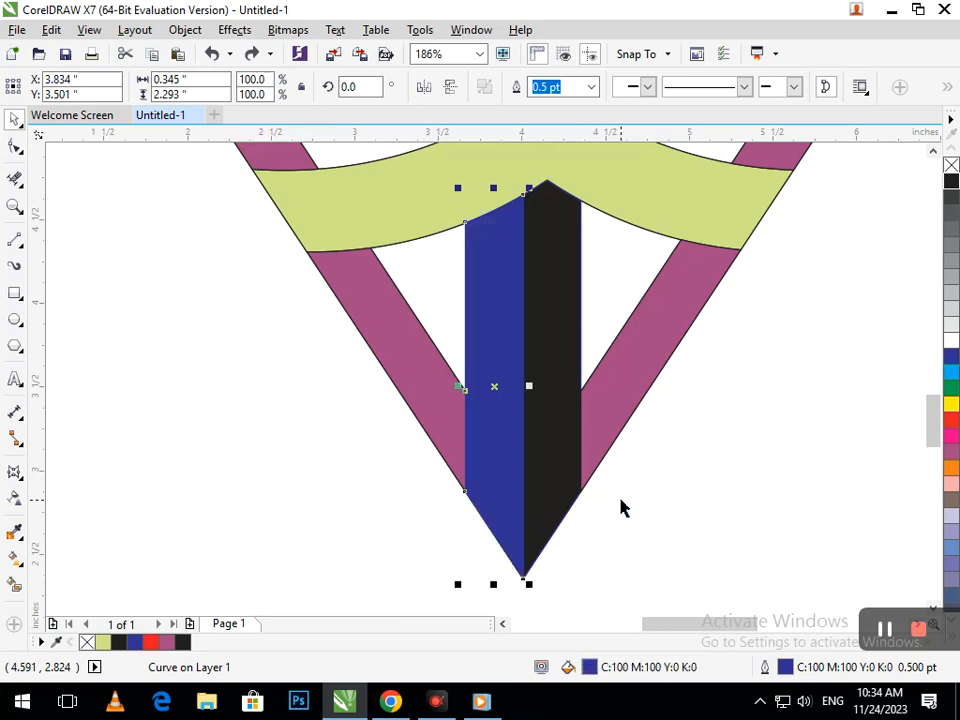
pyautogui.click(620, 508)
# Step: Fill the black right centre bar with solid red
pyautogui.scroll(-3, 493, 538)
pyautogui.click(480, 510)
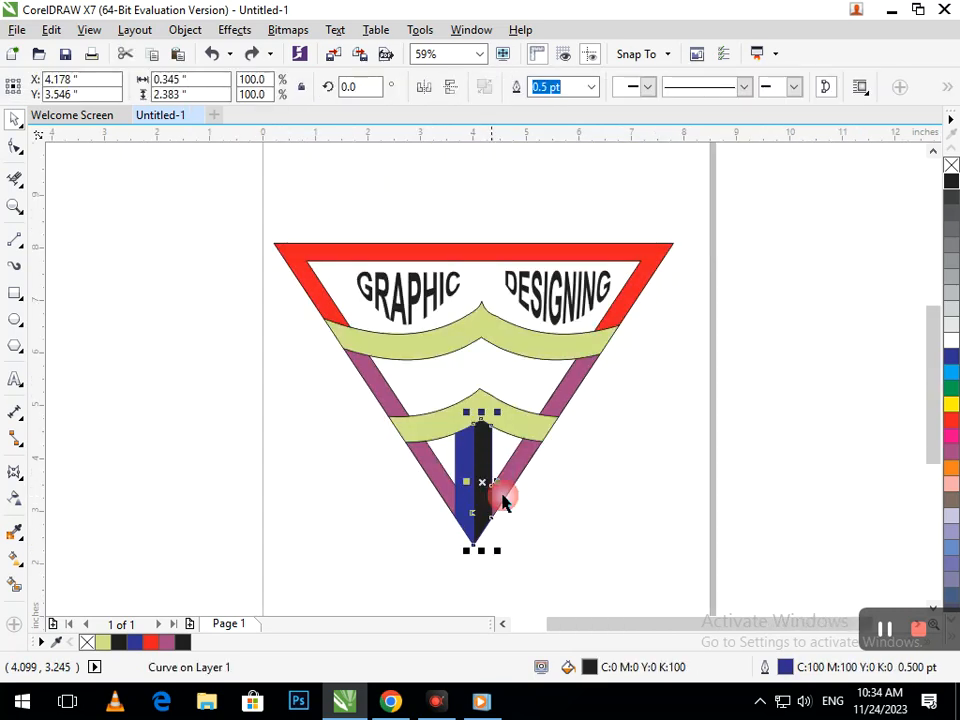
pyautogui.click(951, 419)
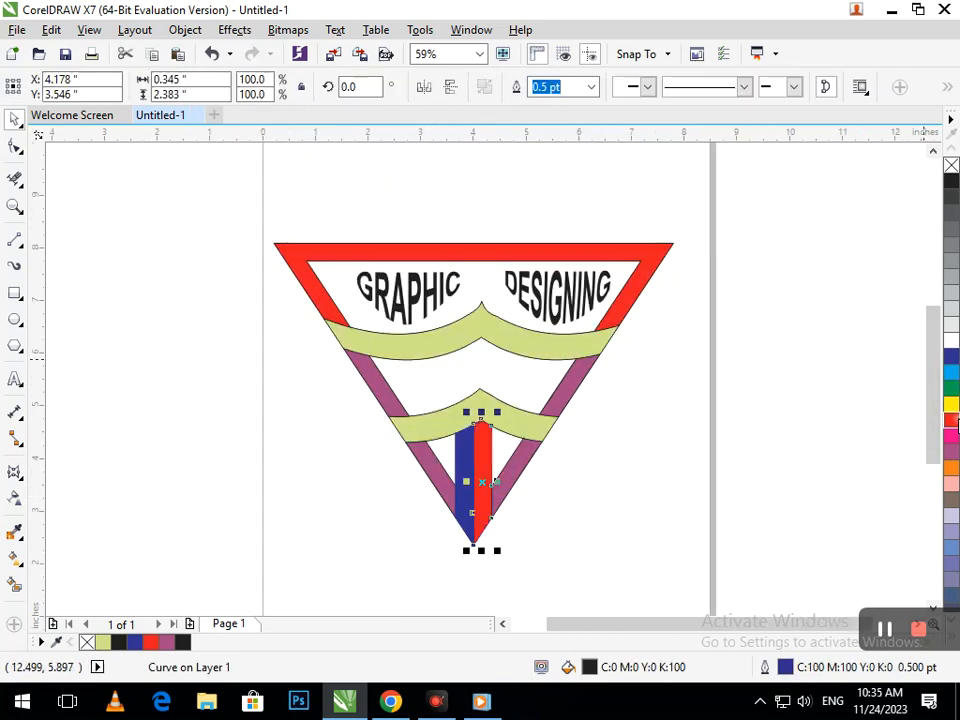
pyautogui.click(620, 530)
# Step: Try blue on the lower right border segment, then fill both lower border segments with cyan
pyautogui.click(514, 489)
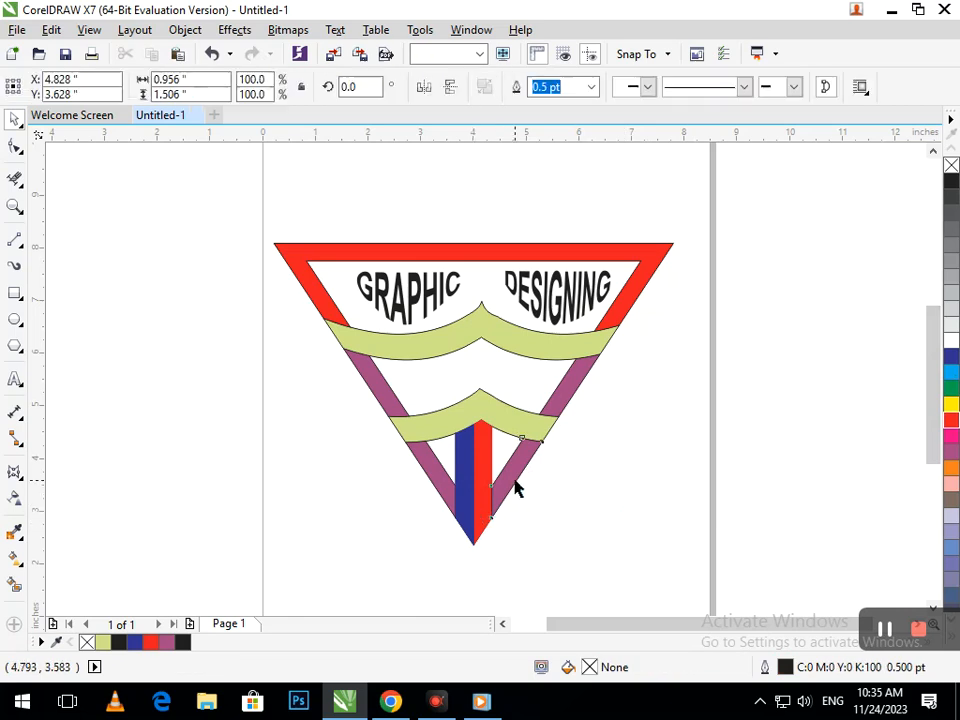
pyautogui.click(951, 356)
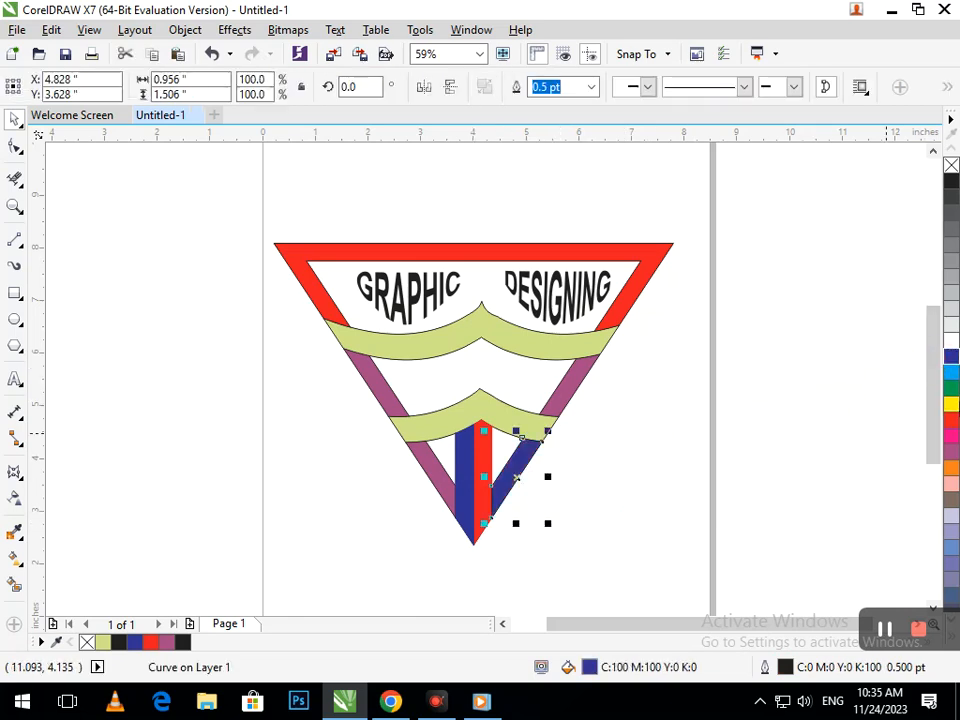
pyautogui.click(951, 449)
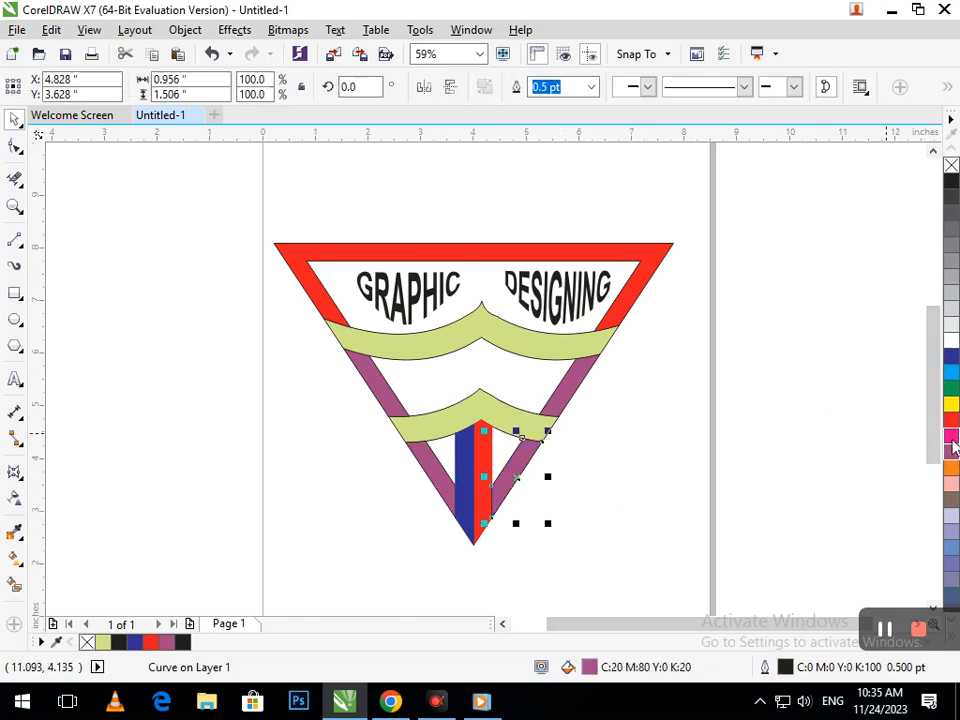
pyautogui.click(952, 376)
pyautogui.click(445, 474)
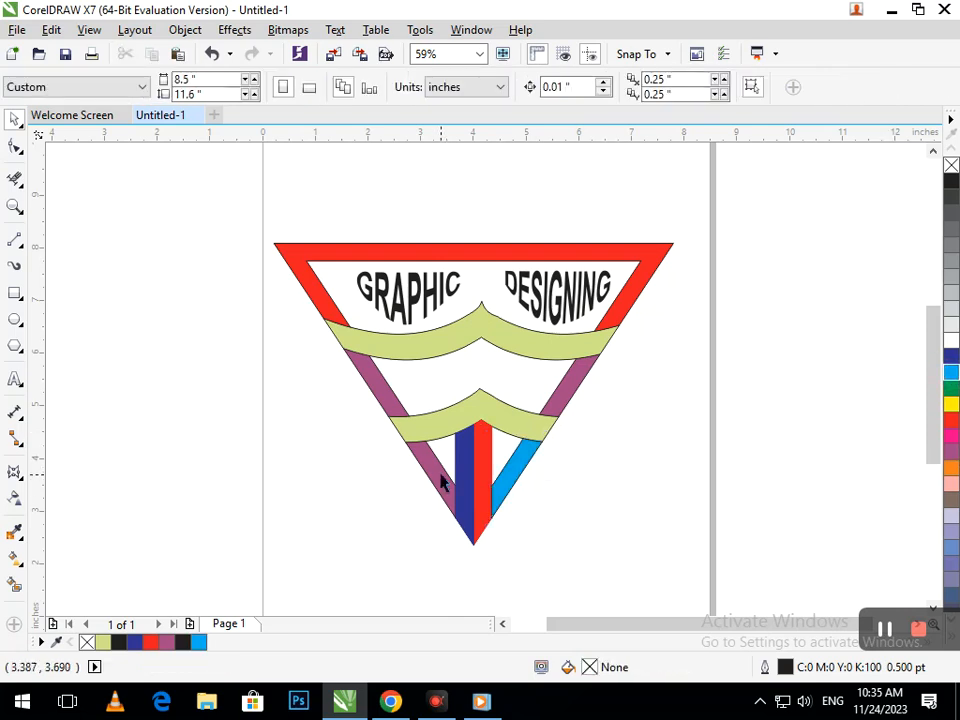
pyautogui.click(436, 478)
pyautogui.click(951, 372)
pyautogui.click(645, 501)
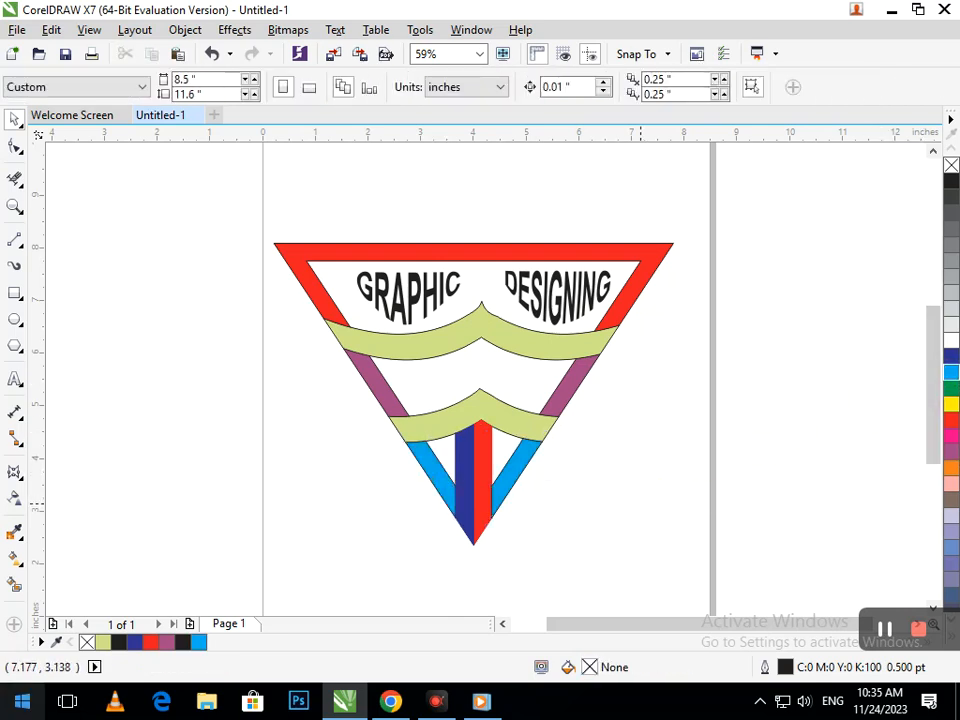
# Step: Fill both lower border segments beside the centre bars with black
pyautogui.click(514, 484)
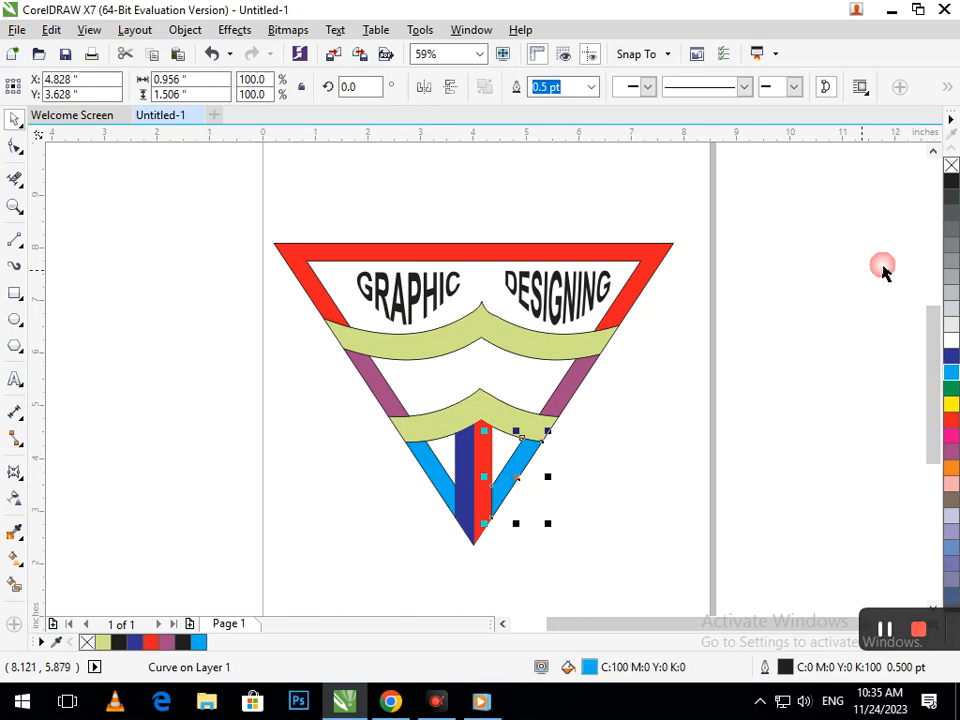
pyautogui.click(951, 183)
pyautogui.click(639, 467)
pyautogui.click(429, 483)
pyautogui.click(951, 183)
pyautogui.click(668, 568)
# Step: Fill the red upper border of the triangle with black
pyautogui.click(649, 251)
pyautogui.click(951, 183)
pyautogui.click(681, 421)
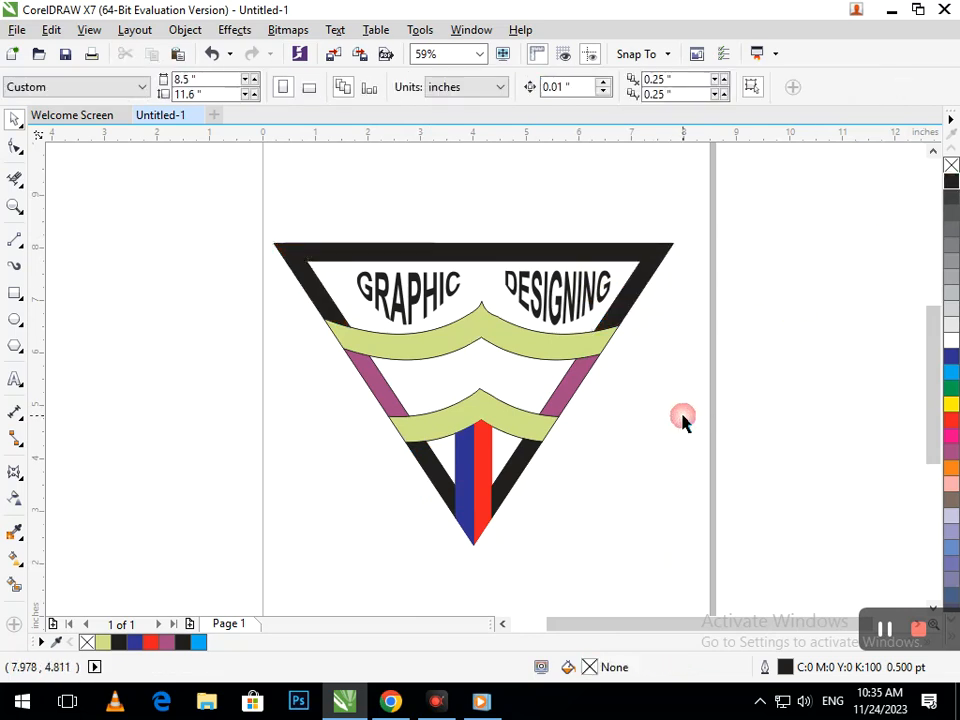
# Step: Smart-fill the middle panel between the two green bands and colour it light grey, 10% black
pyautogui.scroll(-2, 503, 393)
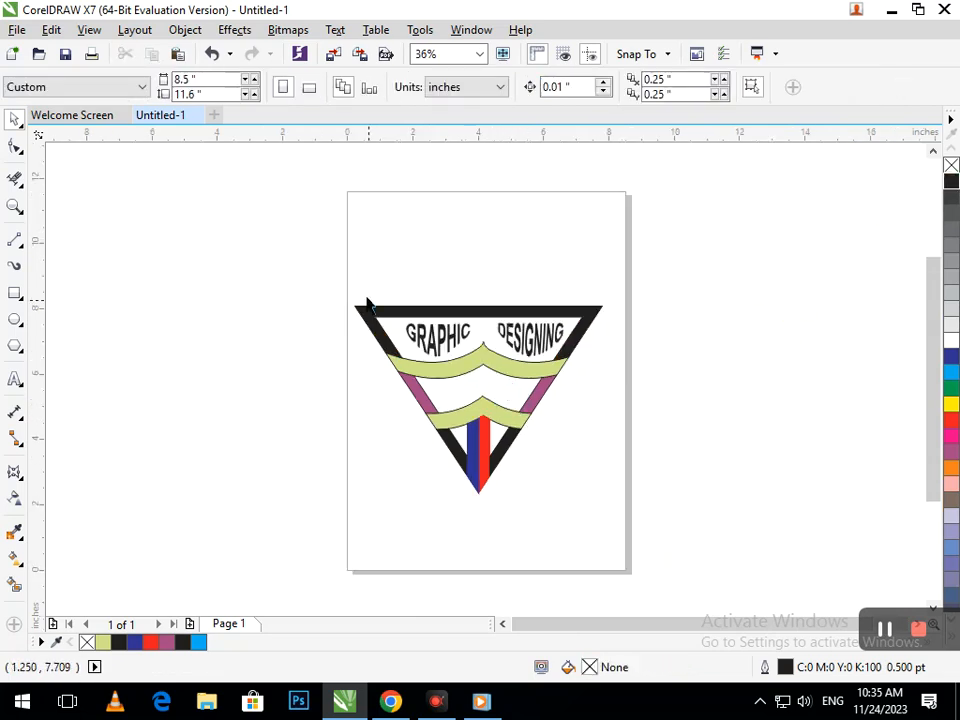
pyautogui.scroll(3, 649, 420)
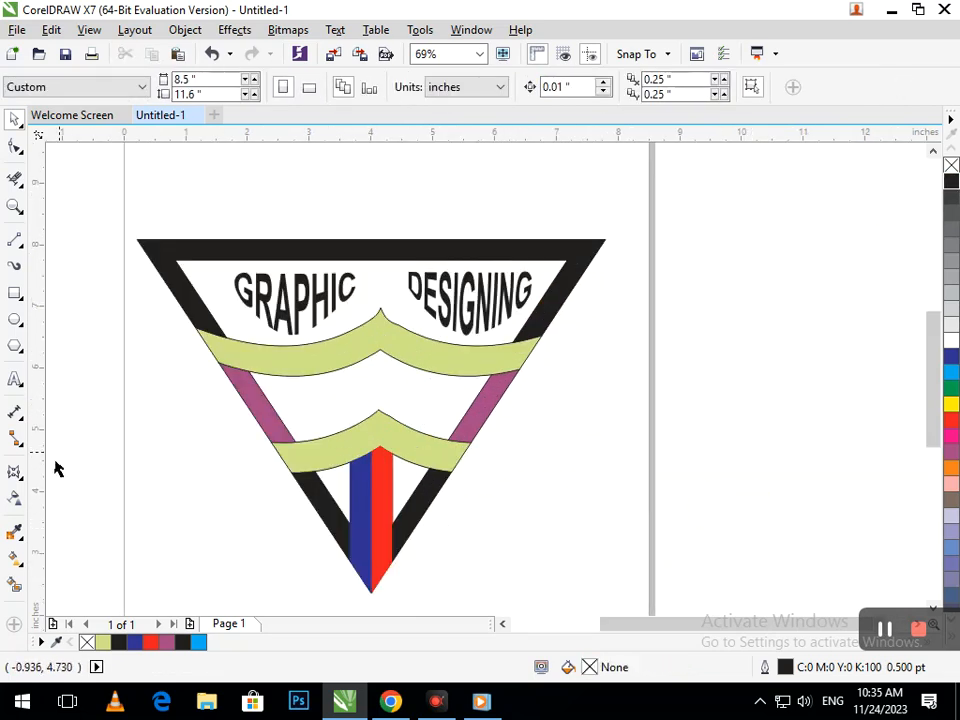
pyautogui.click(15, 584)
pyautogui.click(329, 408)
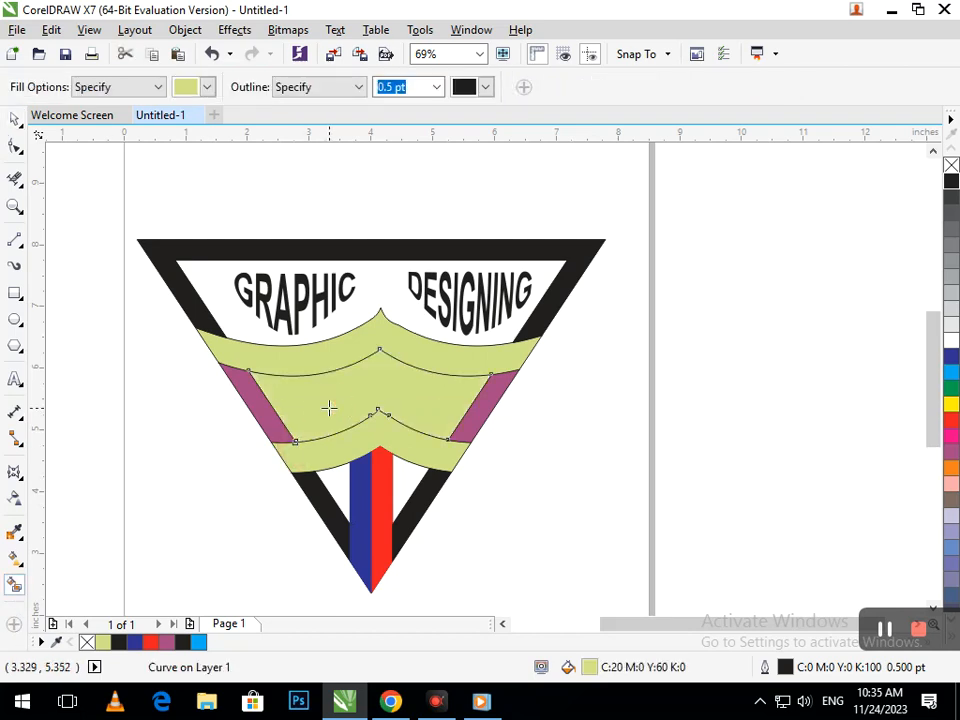
pyautogui.click(950, 326)
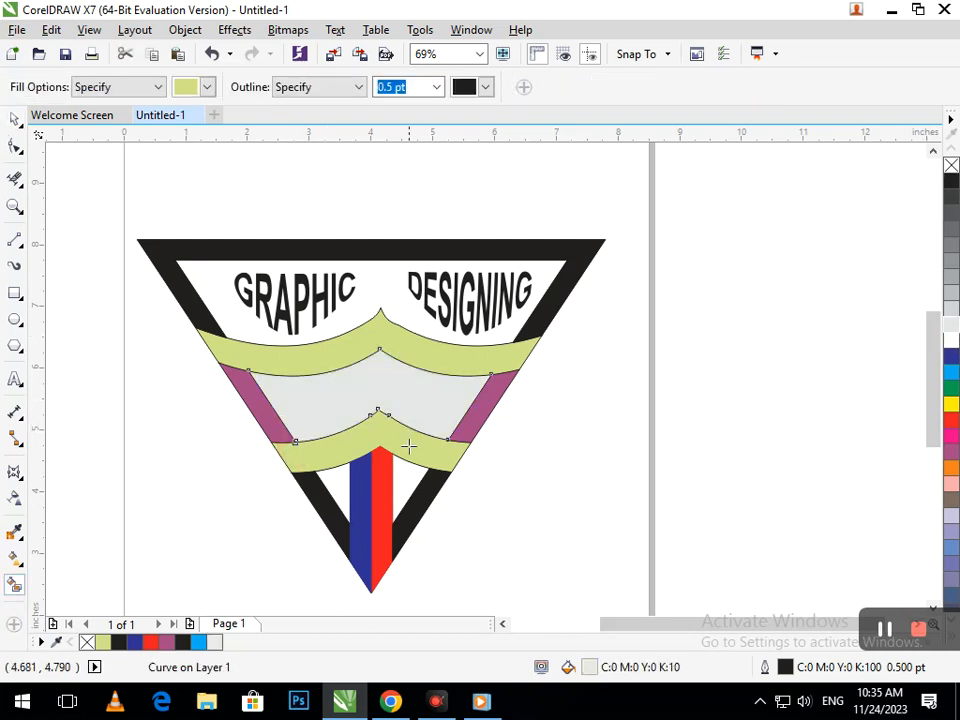
# Step: Smart-fill the two small triangular gaps beside the centre bars and colour them light grey, 10% black
pyautogui.click(403, 483)
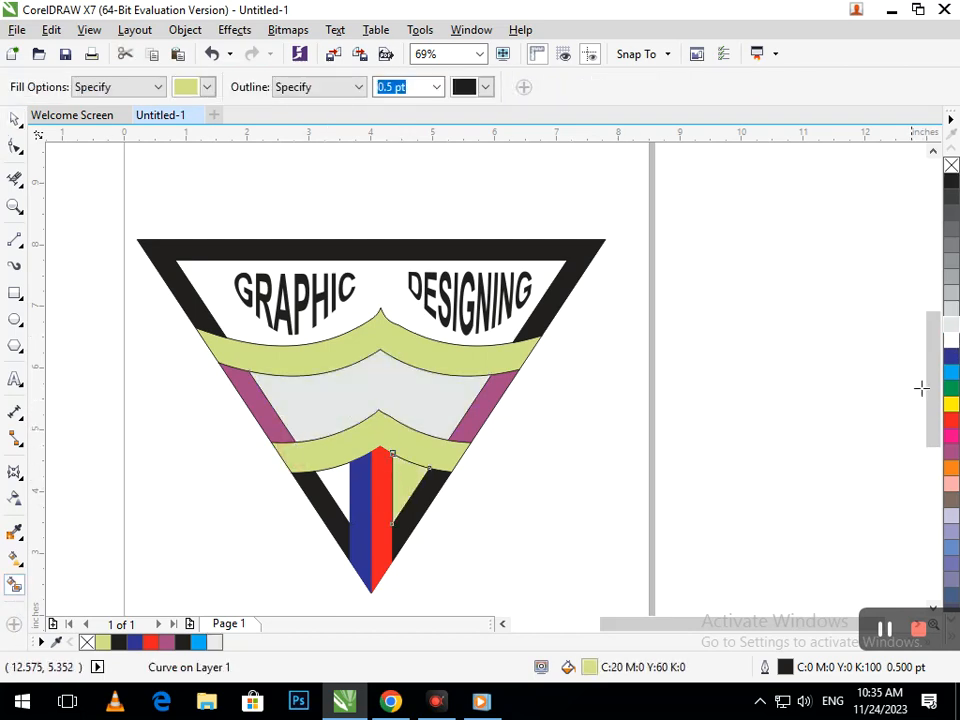
pyautogui.click(344, 485)
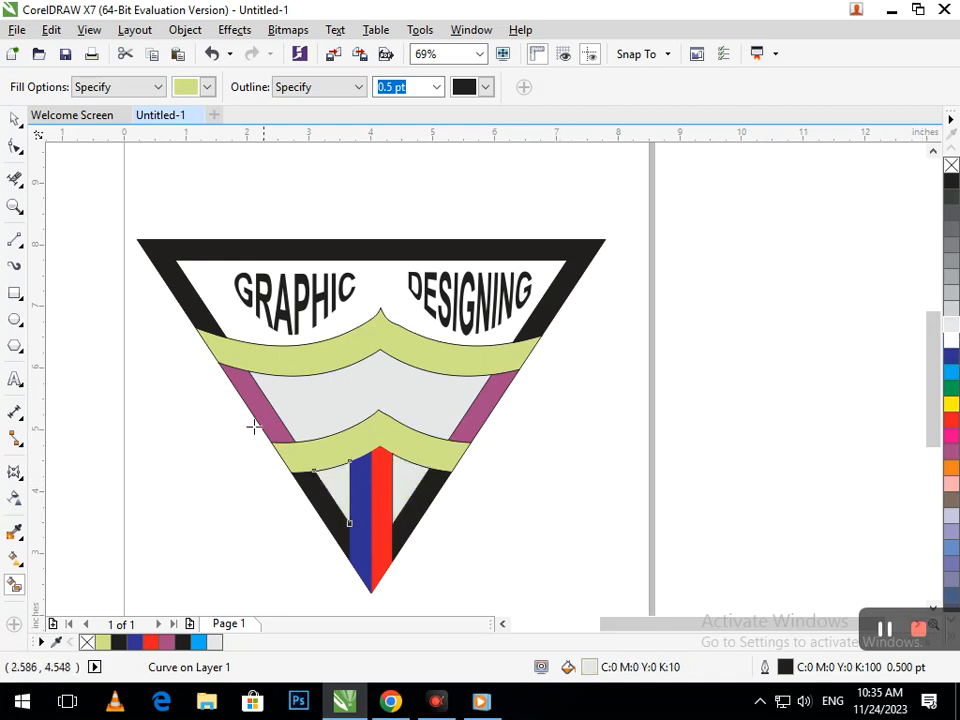
pyautogui.hotkey('shift', 'F4')
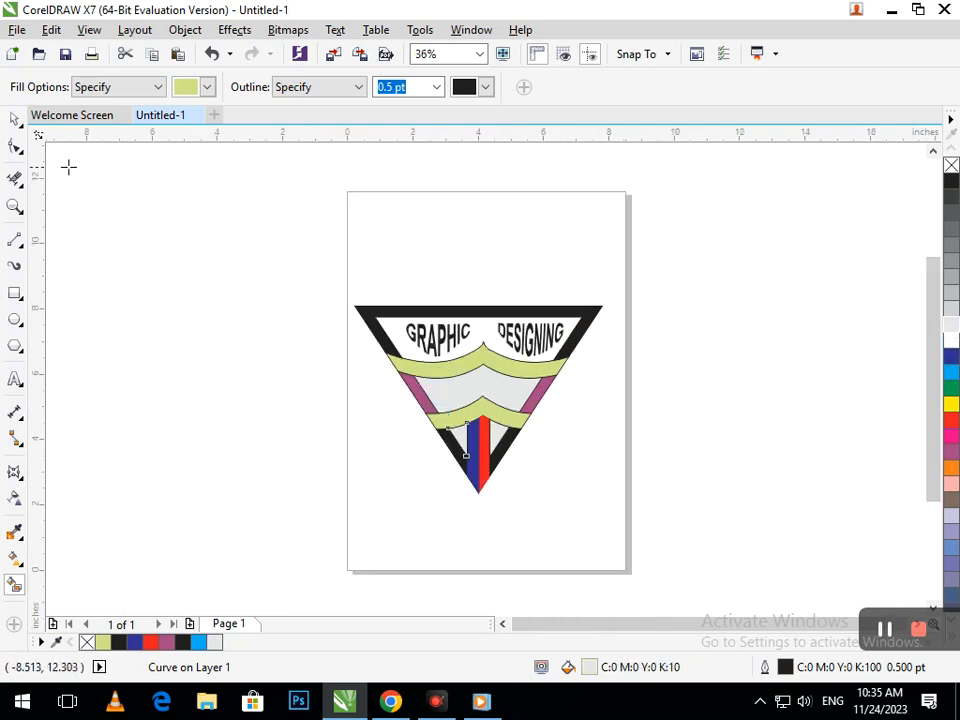
pyautogui.click(15, 119)
pyautogui.click(191, 374)
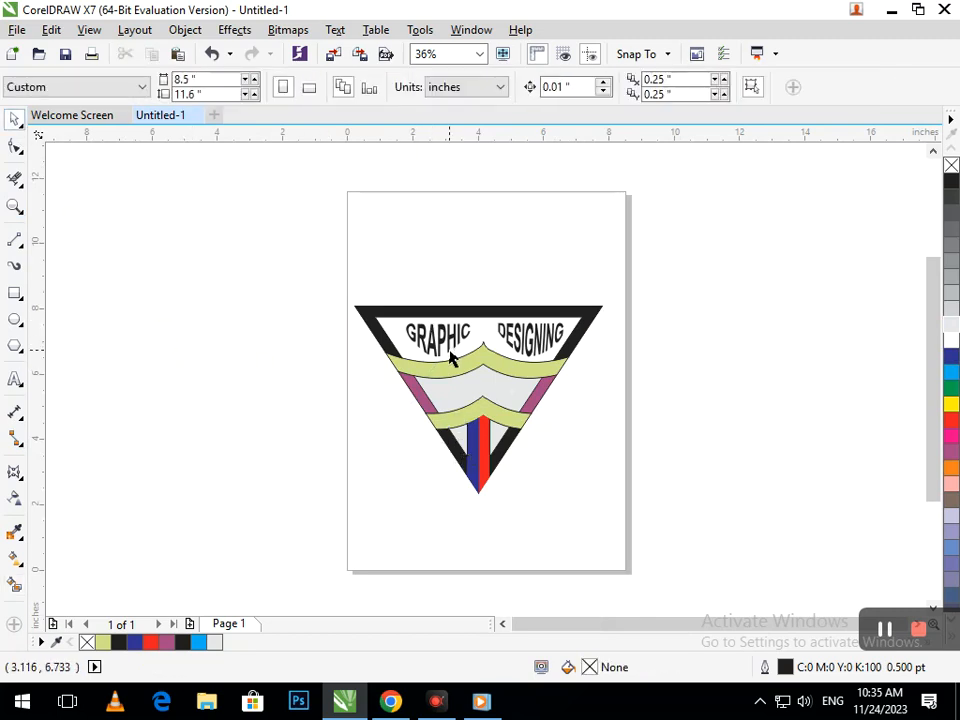
# Step: Fill the curved words DESIGNING and GRAPHIC with red
pyautogui.click(450, 358)
pyautogui.keyDown('shift'); pyautogui.click(530, 338); pyautogui.keyUp('shift')
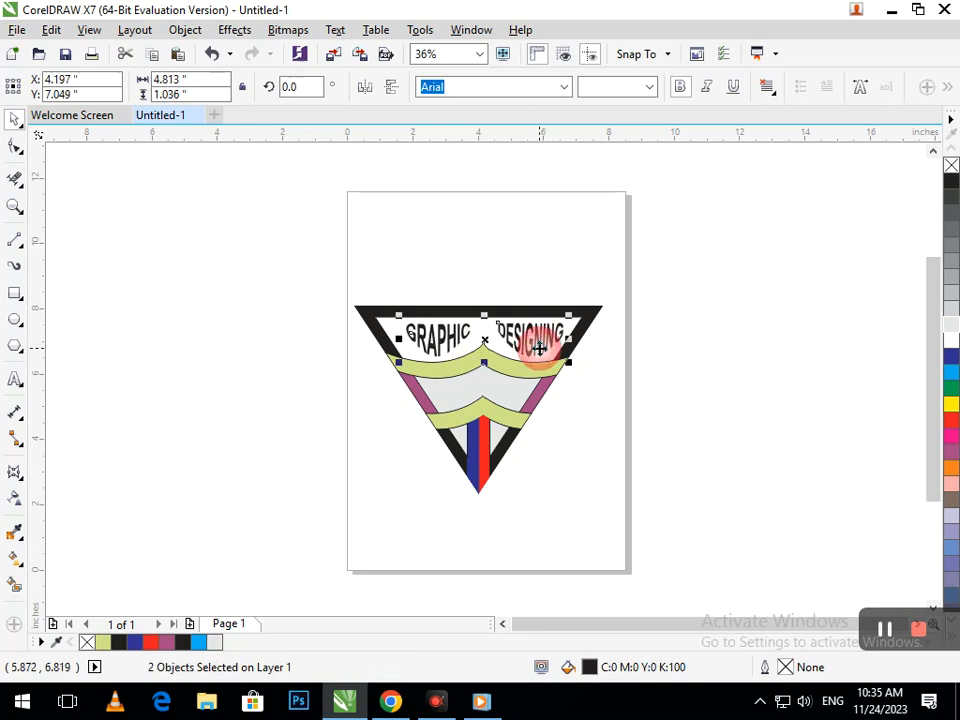
pyautogui.click(530, 340)
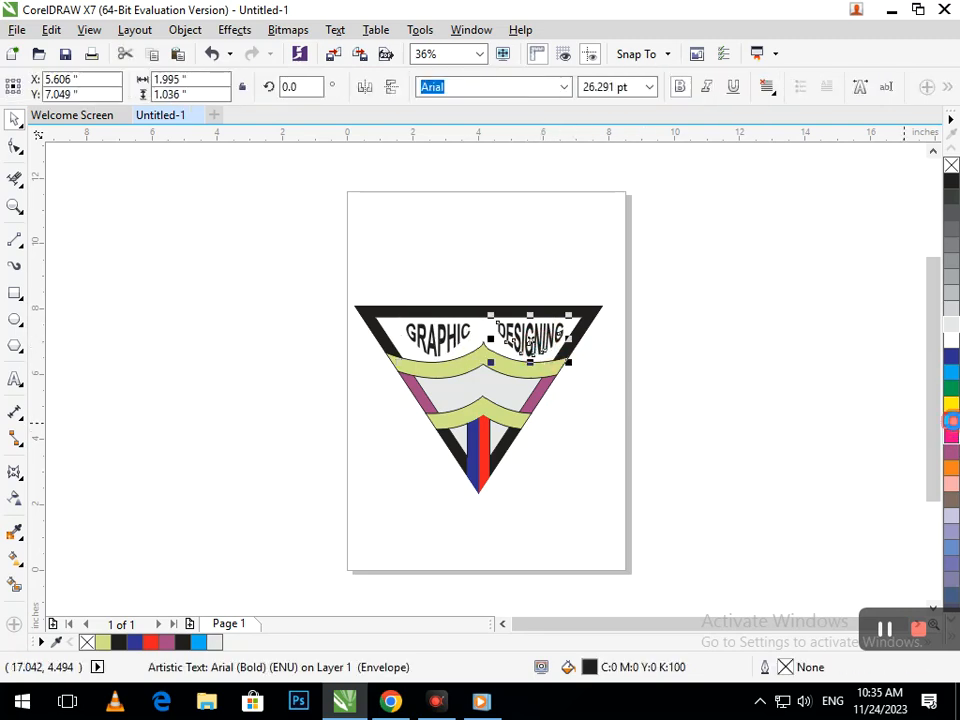
pyautogui.click(951, 419)
pyautogui.click(784, 448)
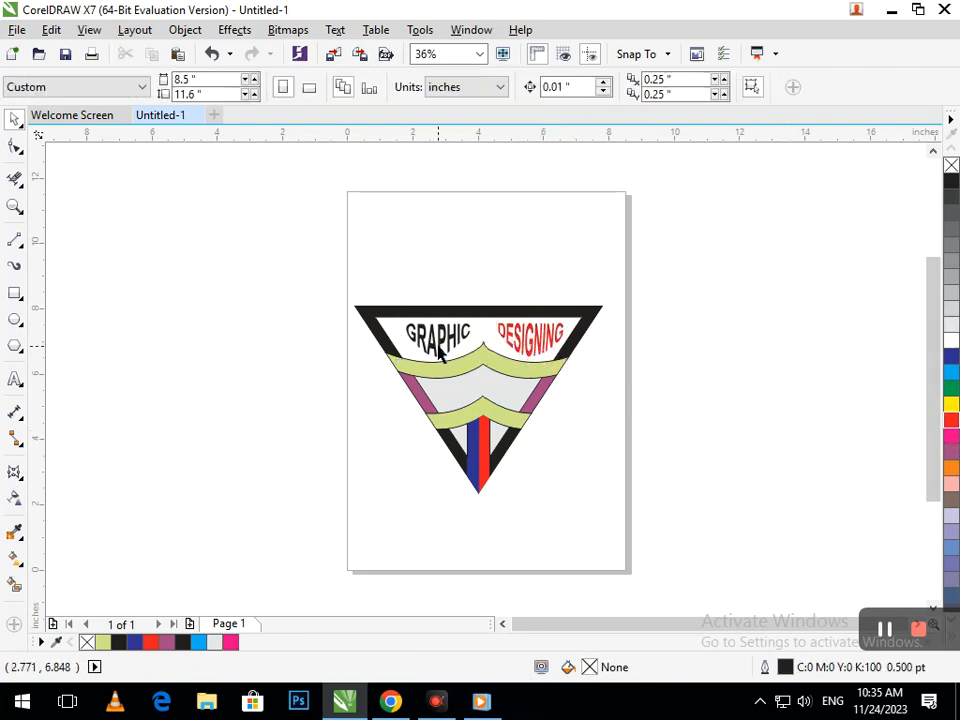
pyautogui.click(440, 350)
pyautogui.click(951, 419)
pyautogui.click(583, 473)
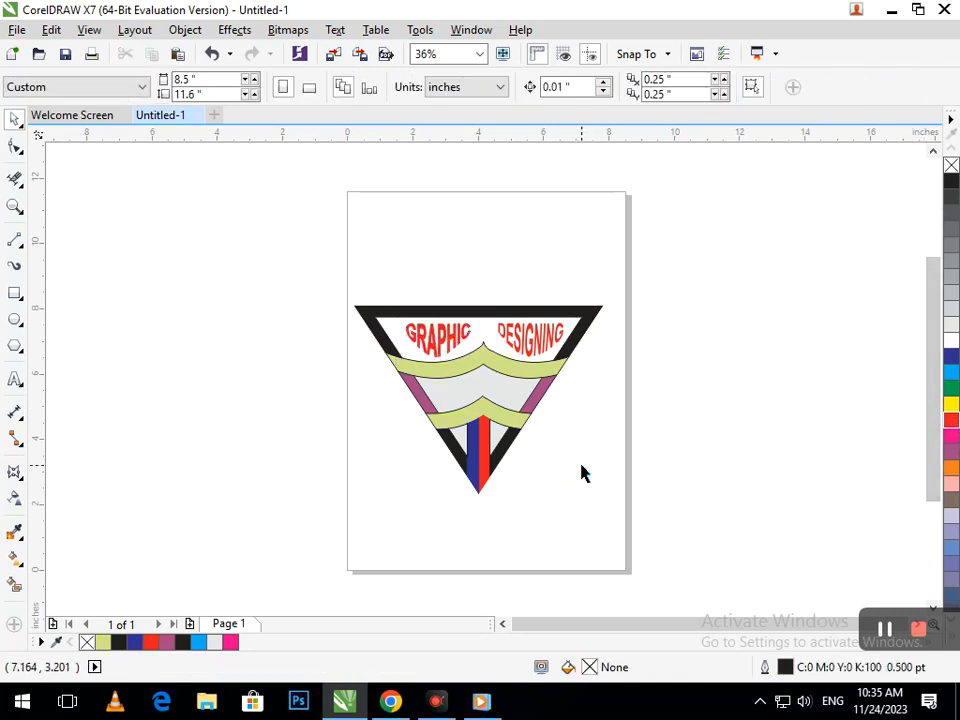
pyautogui.click(529, 345)
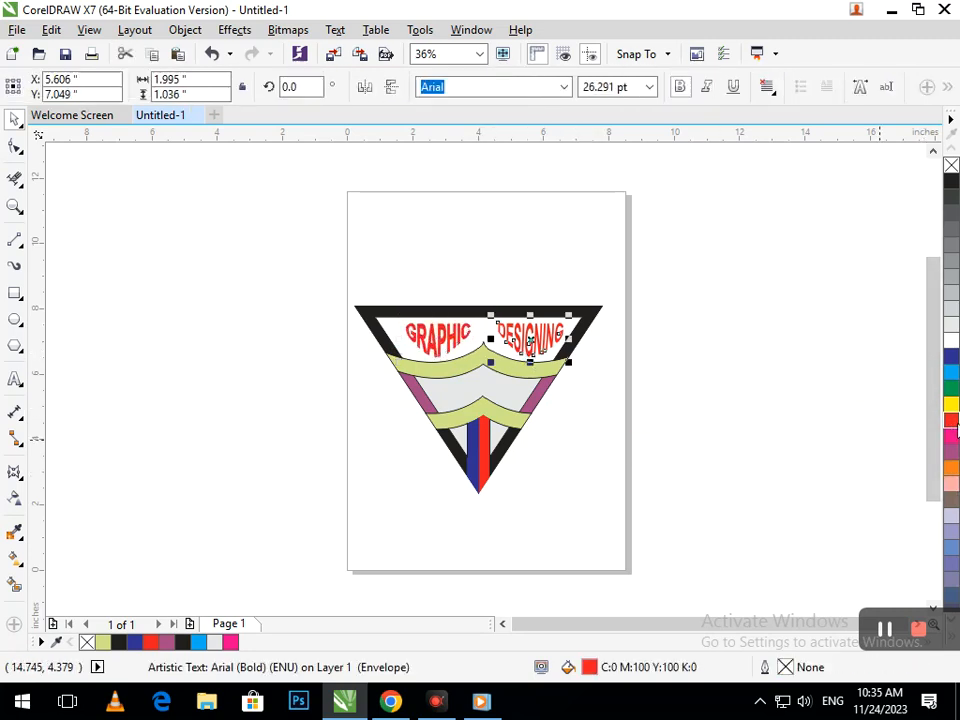
pyautogui.click(775, 462)
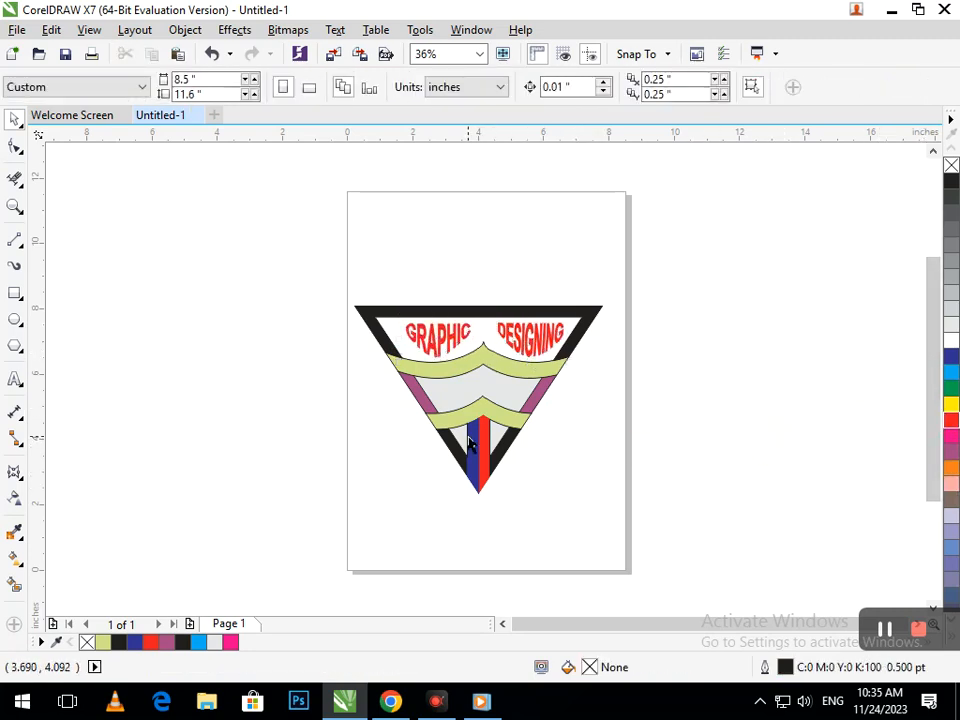
# Step: Smart-fill the middle panel between the two green bands and colour it blue
pyautogui.click(540, 388)
pyautogui.press('F3')
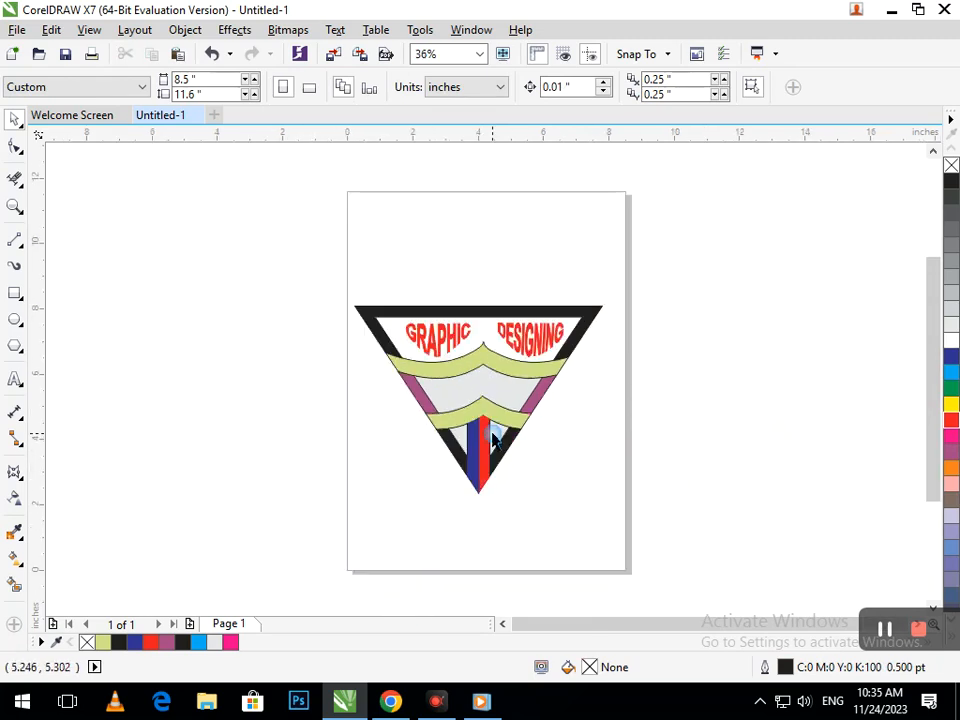
pyautogui.moveTo(281, 270); pyautogui.dragTo(701, 572)
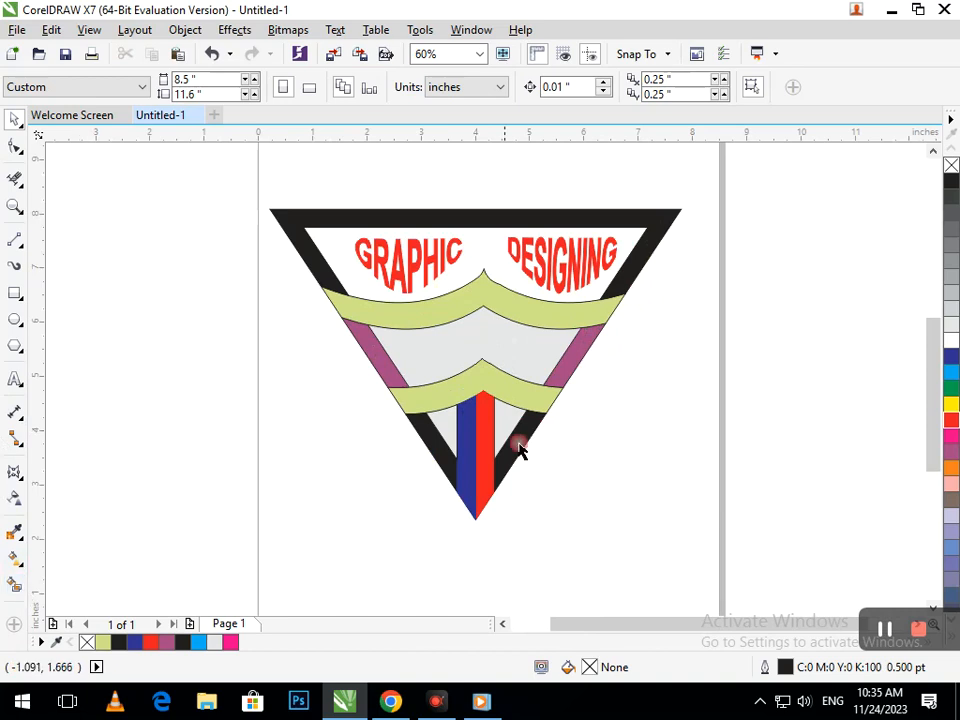
pyautogui.click(15, 584)
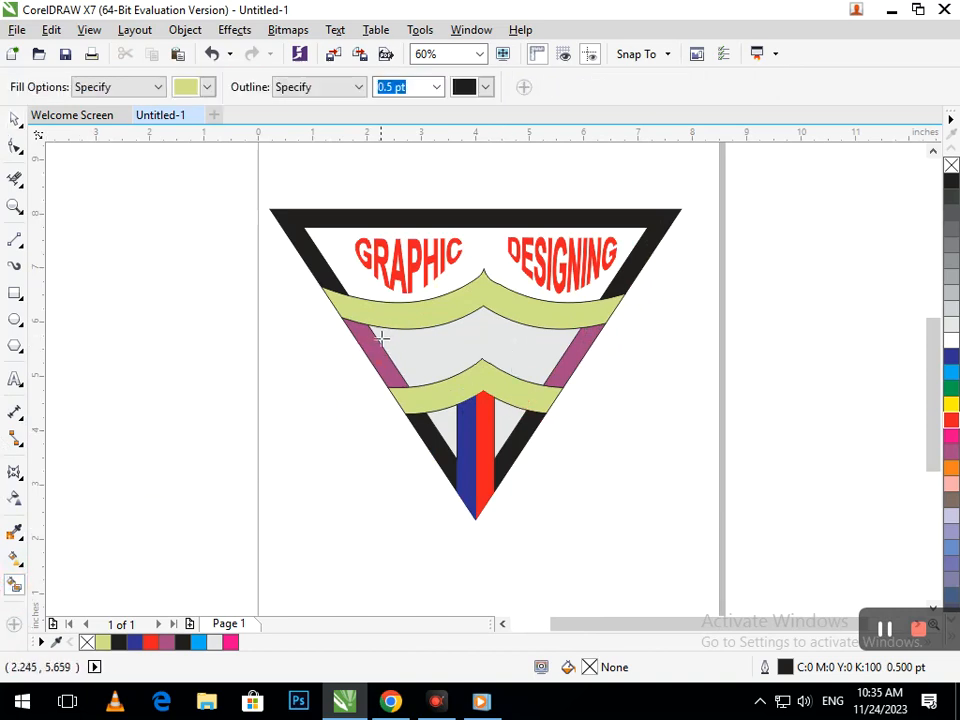
pyautogui.click(432, 343)
pyautogui.click(951, 355)
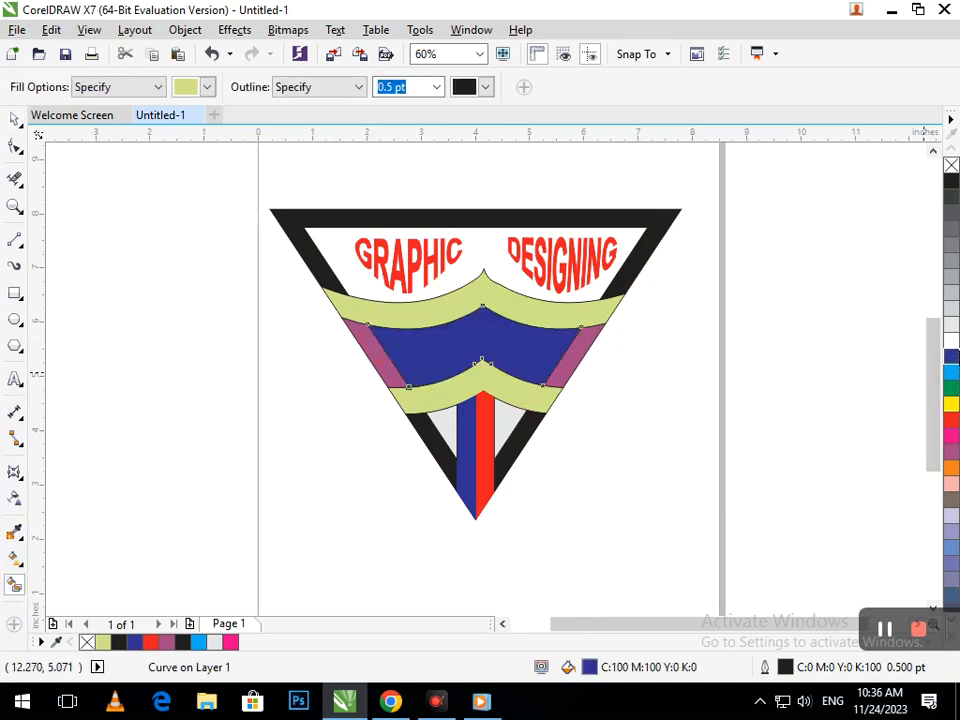
pyautogui.click(15, 119)
pyautogui.click(574, 525)
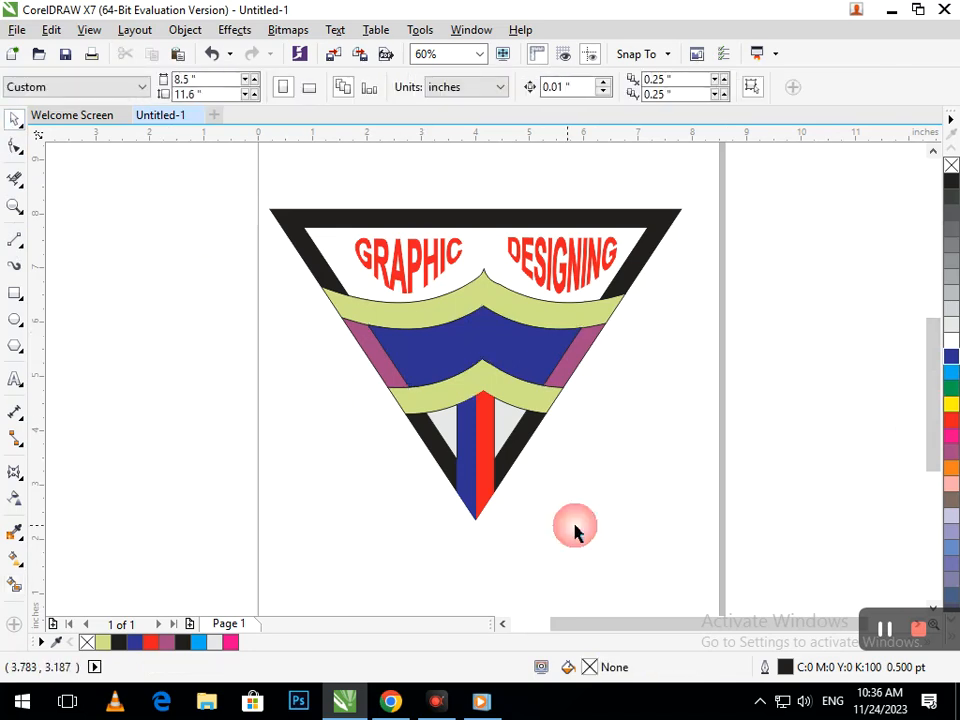
# Step: Select every object of the emblem and group them
pyautogui.scroll(-2, 485, 390)
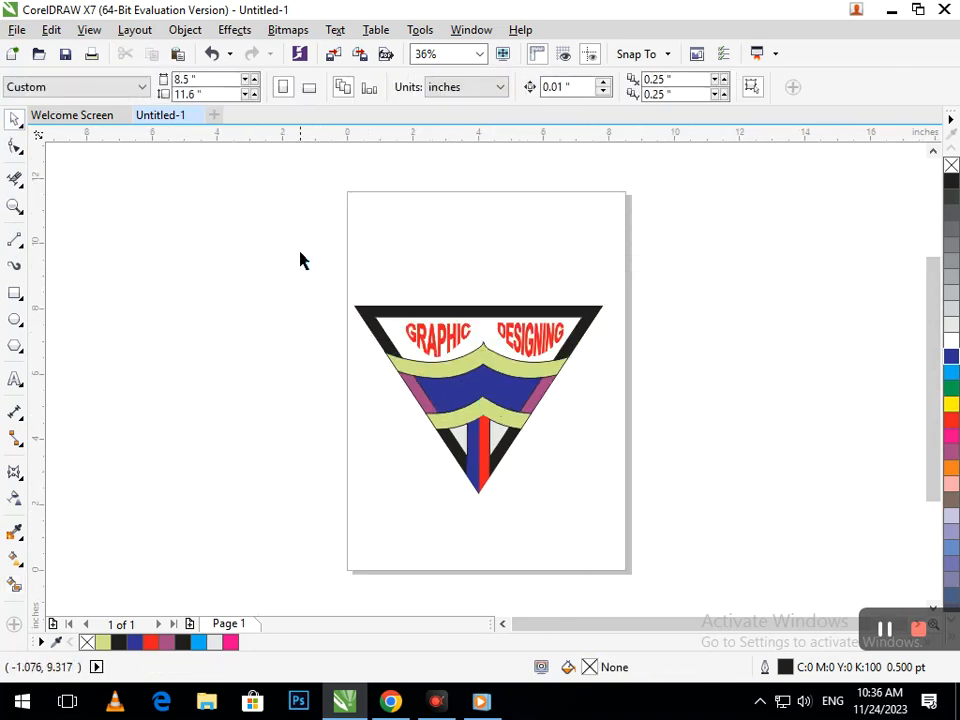
pyautogui.scroll(2, 532, 450)
pyautogui.scroll(-2, 514, 446)
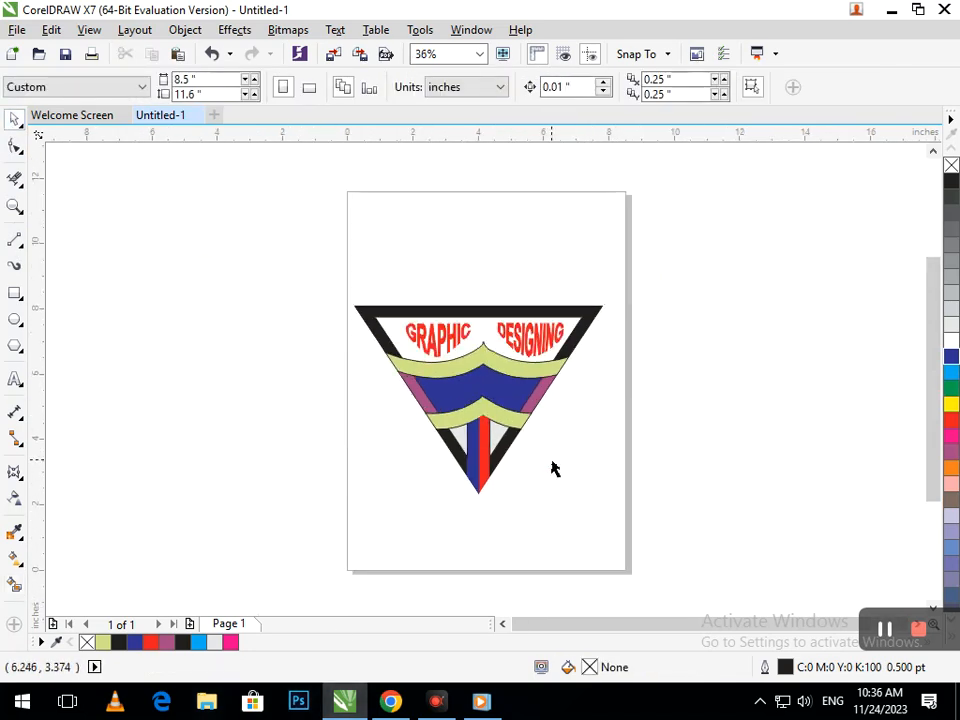
pyautogui.moveTo(287, 221); pyautogui.dragTo(600, 525)
pyautogui.click(381, 435)
pyautogui.moveTo(312, 229); pyautogui.dragTo(690, 525)
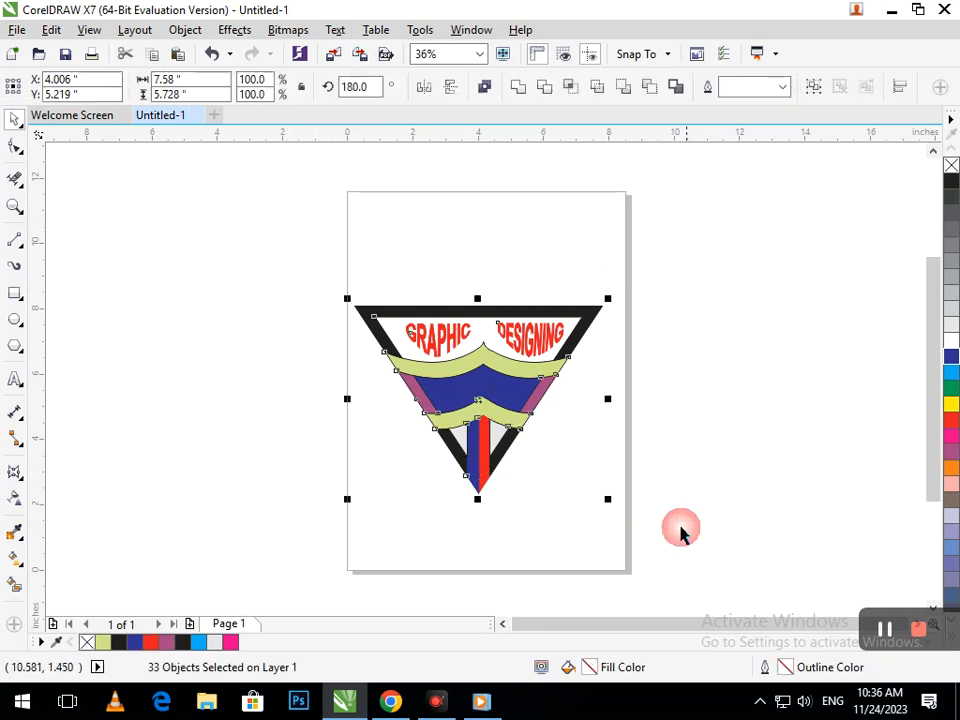
pyautogui.hotkey('ctrl', 'g')
pyautogui.click(675, 458)
pyautogui.press('F3')
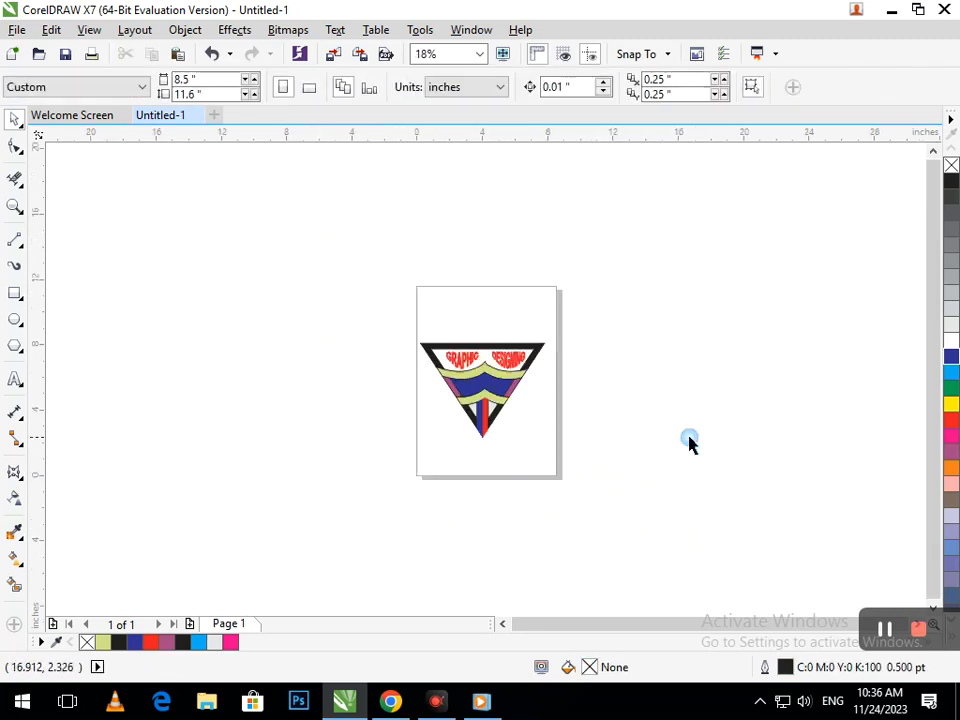
# Step: Add a third curved band across the blue middle panel and delete the leftover green band that sticks out beyond the triangle
pyautogui.click(483, 398)
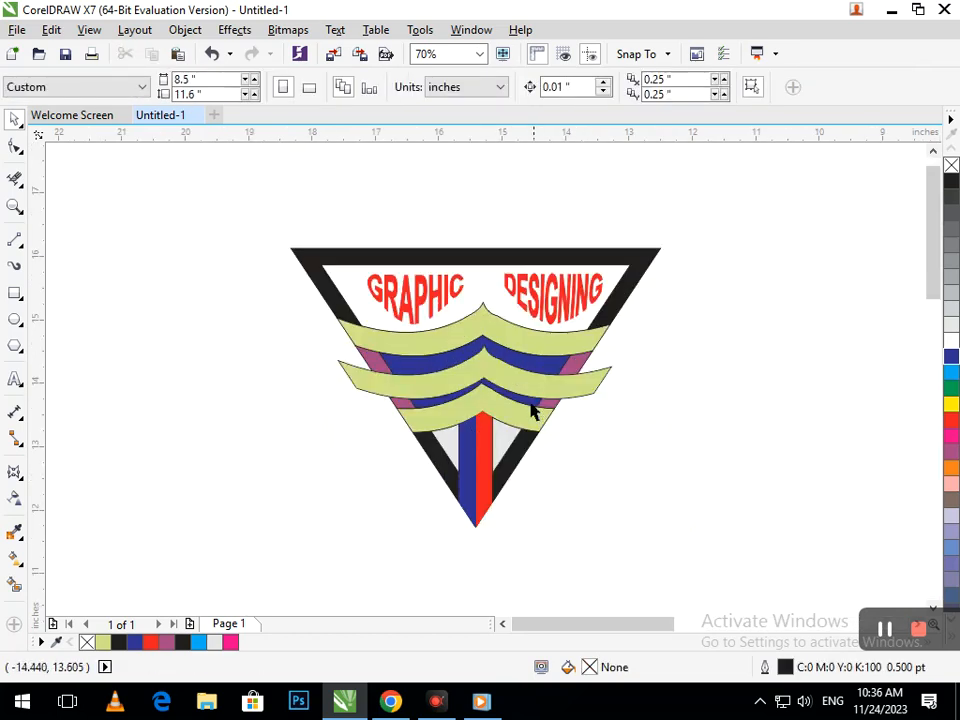
pyautogui.moveTo(531, 407); pyautogui.dragTo(647, 411)
pyautogui.hotkey('ctrl', 'z')
pyautogui.moveTo(475, 310); pyautogui.dragTo(495, 407)
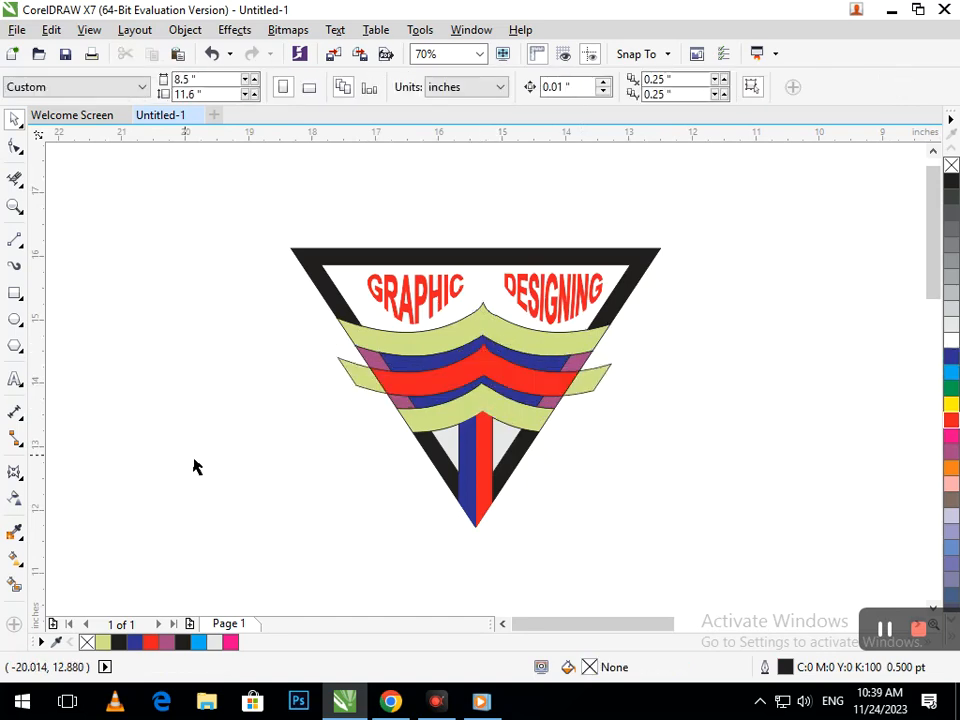
pyautogui.moveTo(366, 373); pyautogui.dragTo(186, 418)
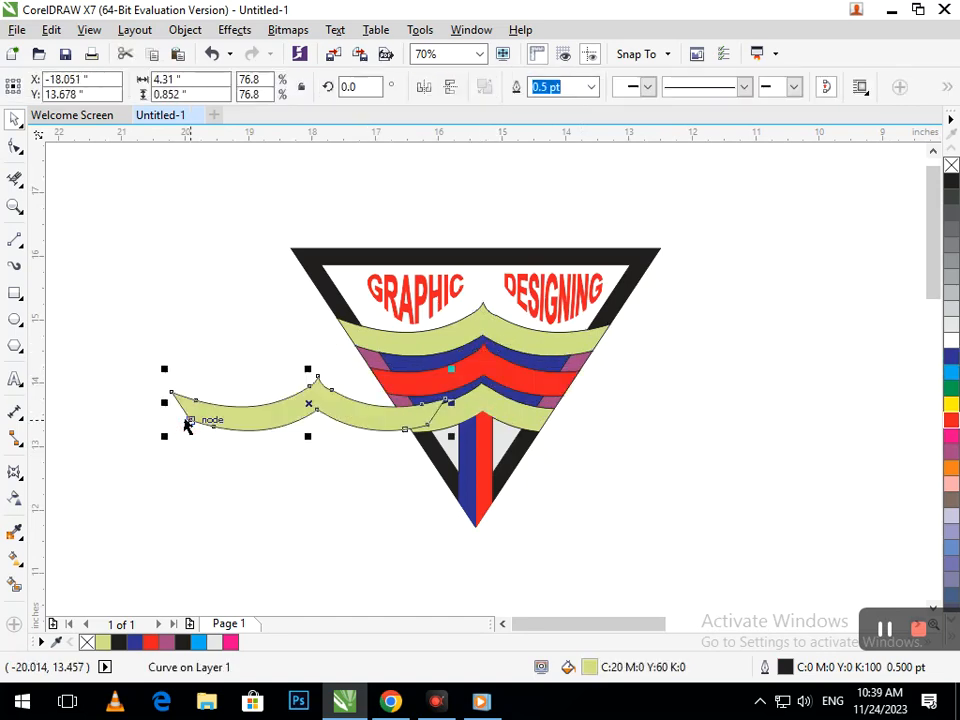
pyautogui.press('Delete')
# Step: Fill the middle curved band with yellow
pyautogui.click(538, 379)
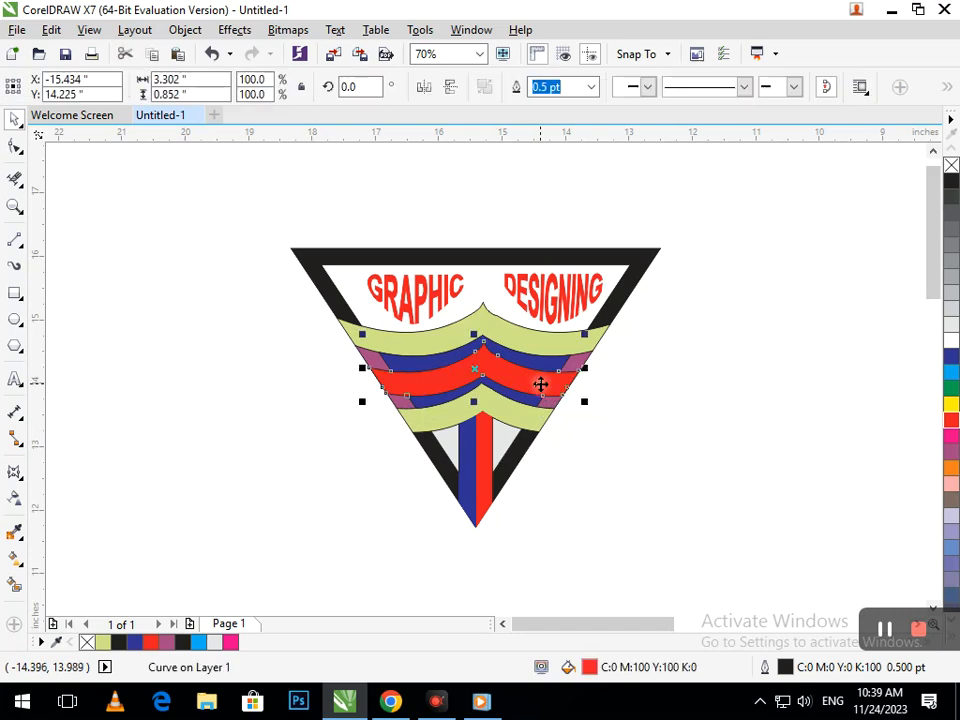
pyautogui.click(950, 406)
pyautogui.click(583, 403)
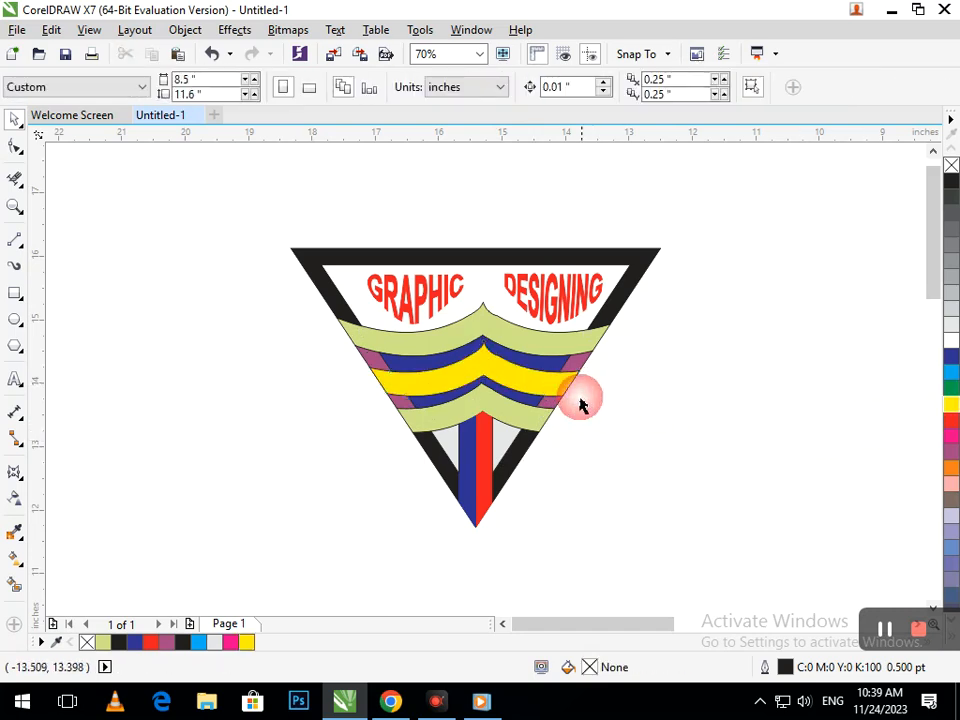
pyautogui.click(555, 380)
pyautogui.click(585, 482)
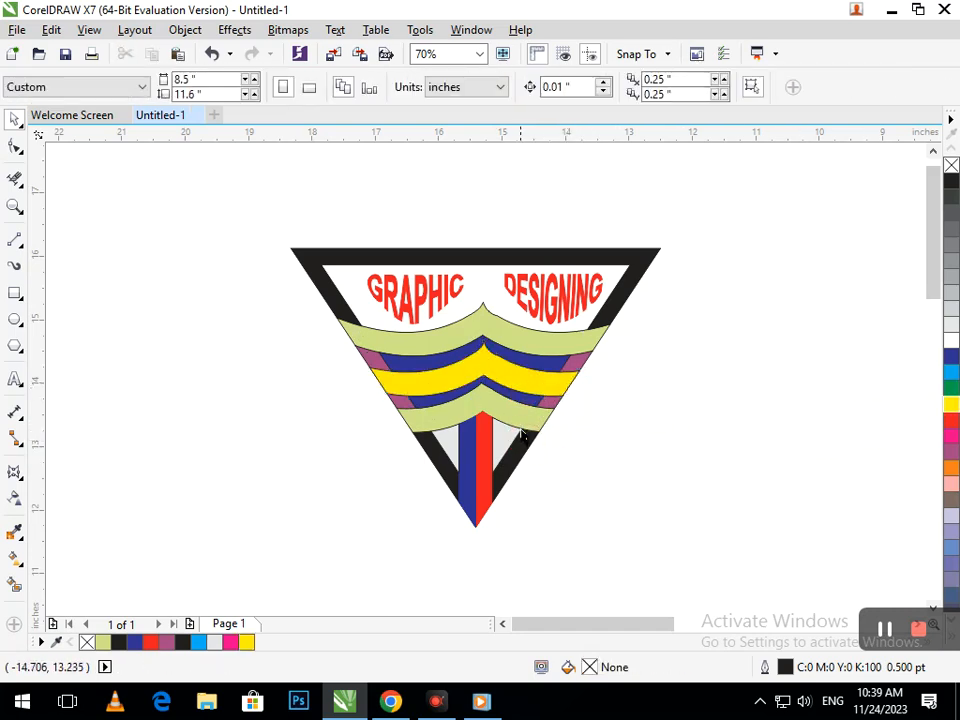
# Step: Fill the lower curved band with red and the upper curved band with green
pyautogui.click(521, 426)
pyautogui.click(952, 421)
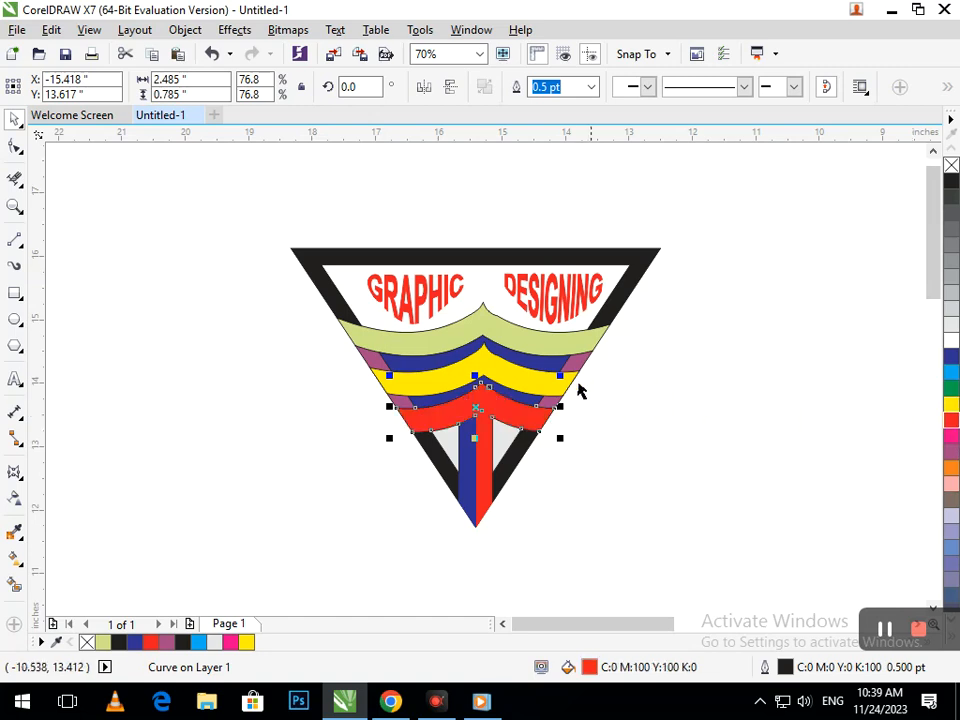
pyautogui.click(525, 340)
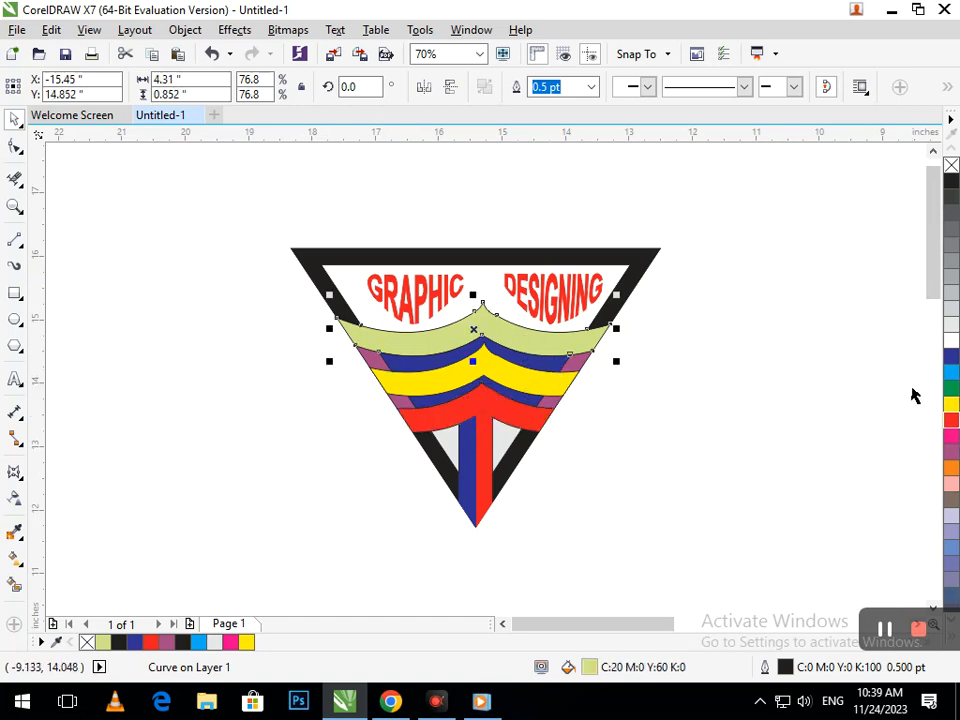
pyautogui.click(950, 356)
pyautogui.click(952, 420)
pyautogui.click(951, 404)
pyautogui.click(951, 388)
pyautogui.click(600, 420)
# Step: Fill the middle curved band with orange
pyautogui.click(512, 373)
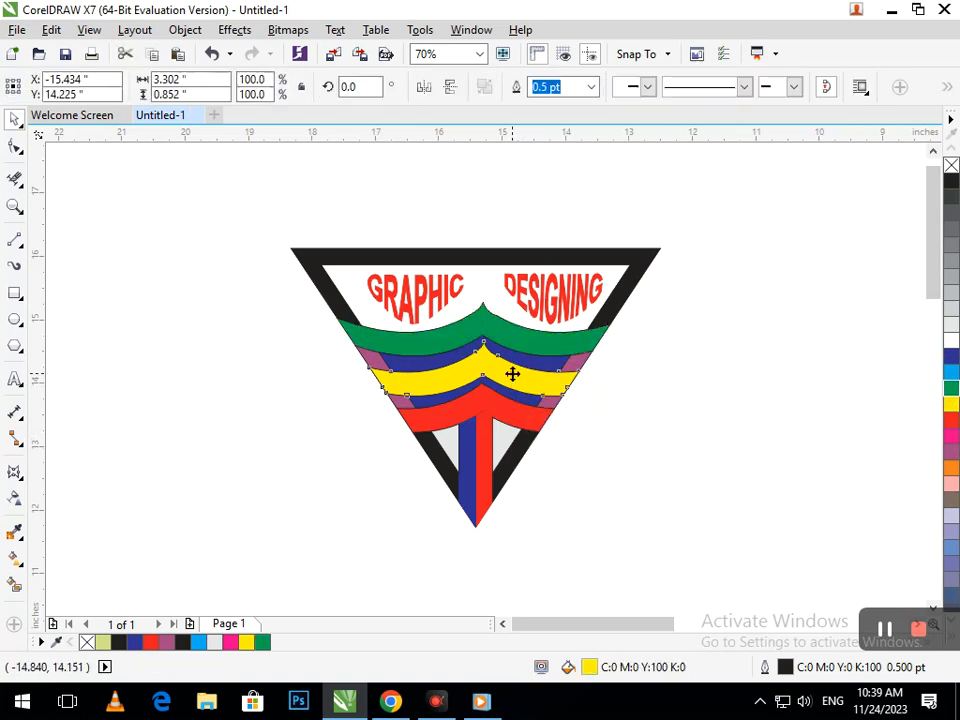
pyautogui.click(952, 467)
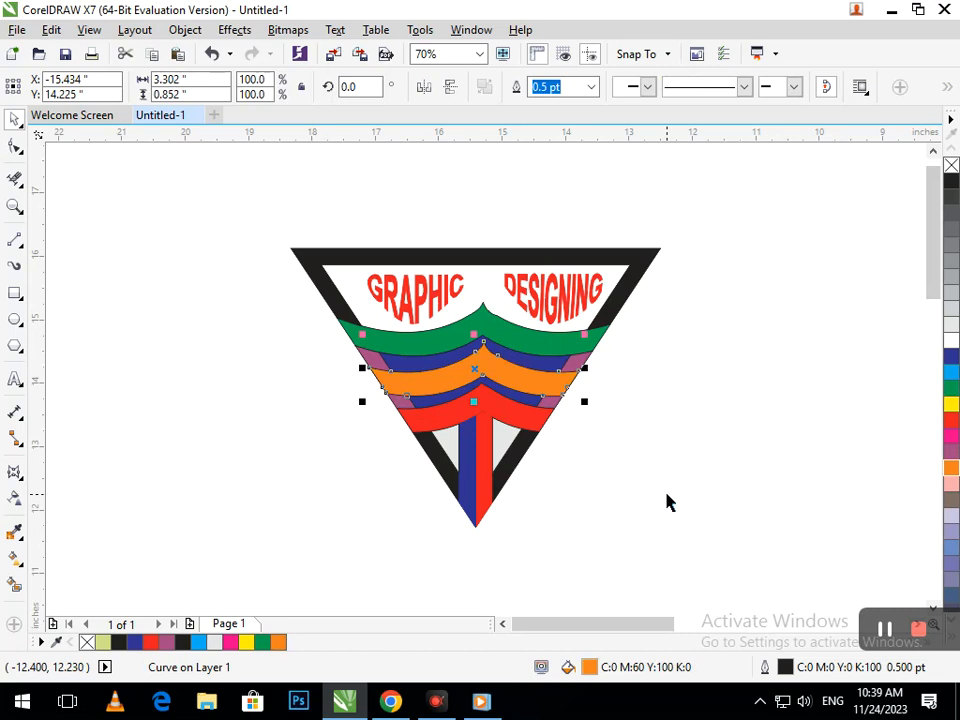
pyautogui.click(673, 493)
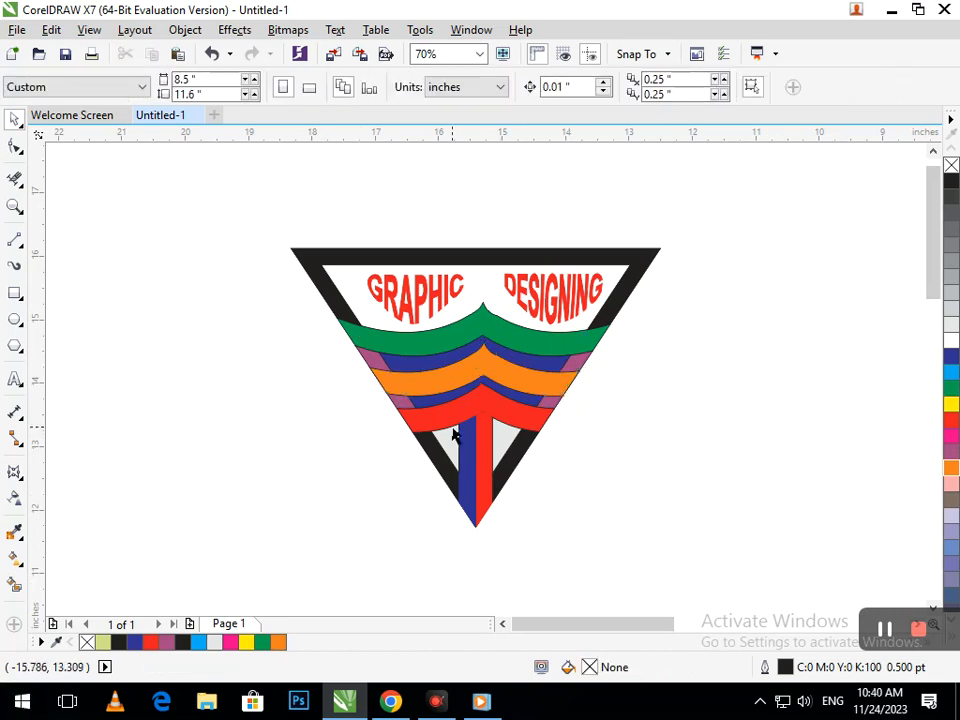
# Step: Smart-fill the two small triangular gaps beside the centre bars and colour them 50% black grey
pyautogui.click(14, 585)
pyautogui.click(445, 450)
pyautogui.click(527, 435)
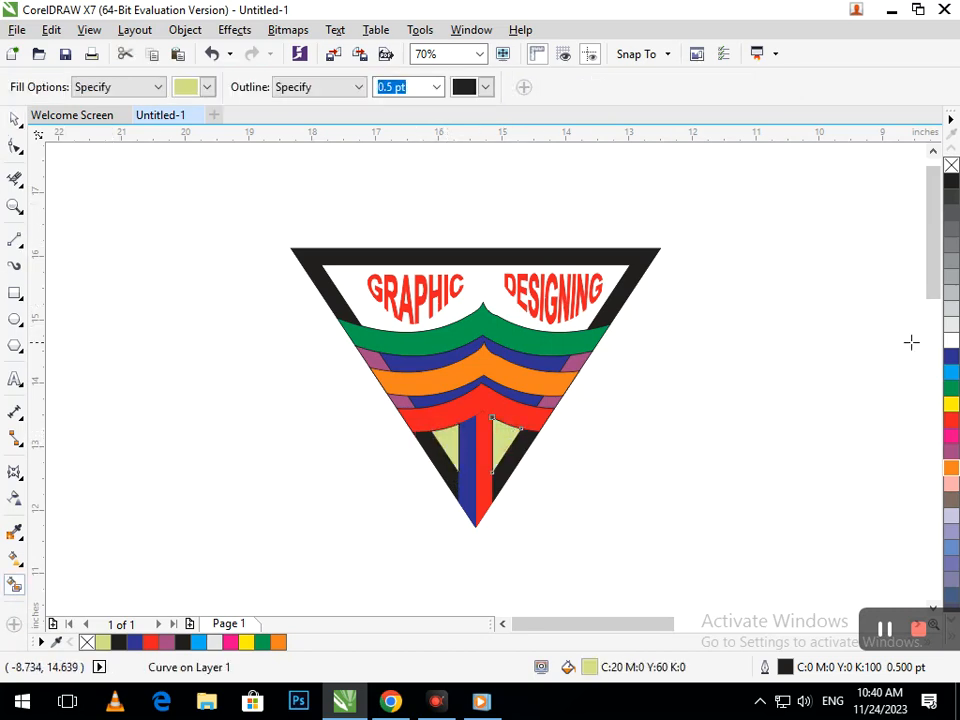
pyautogui.click(950, 260)
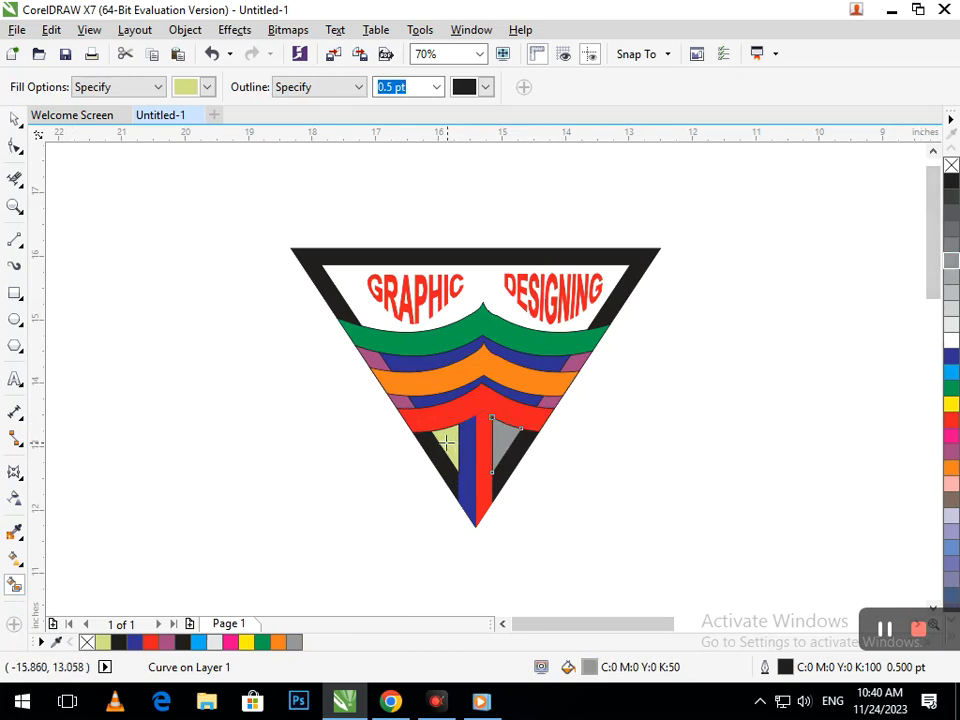
pyautogui.click(447, 441)
pyautogui.click(952, 262)
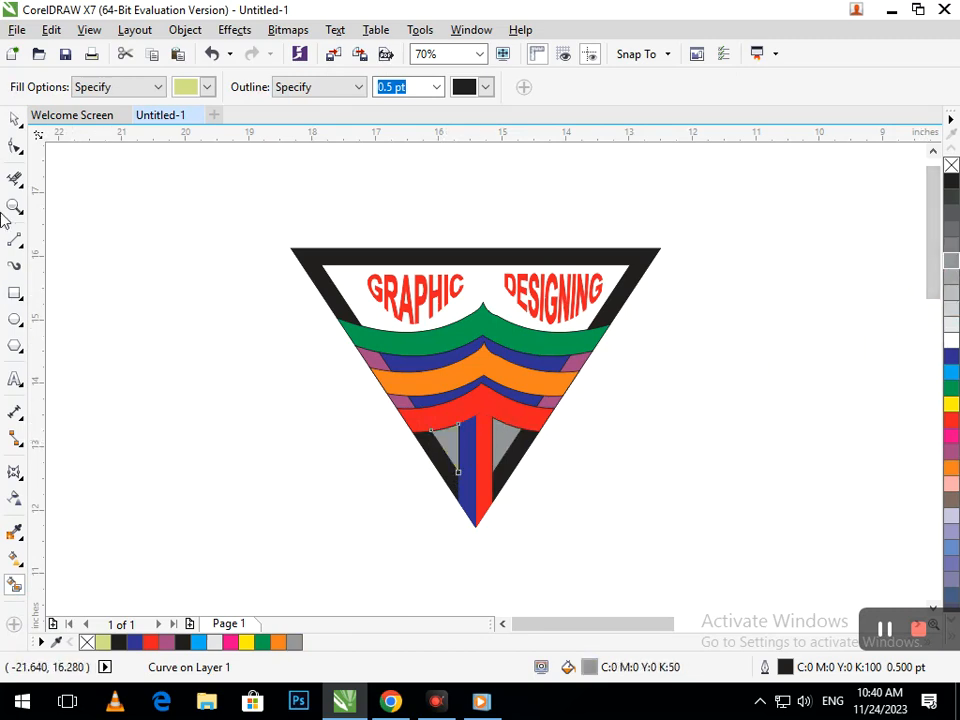
pyautogui.click(15, 118)
pyautogui.click(214, 381)
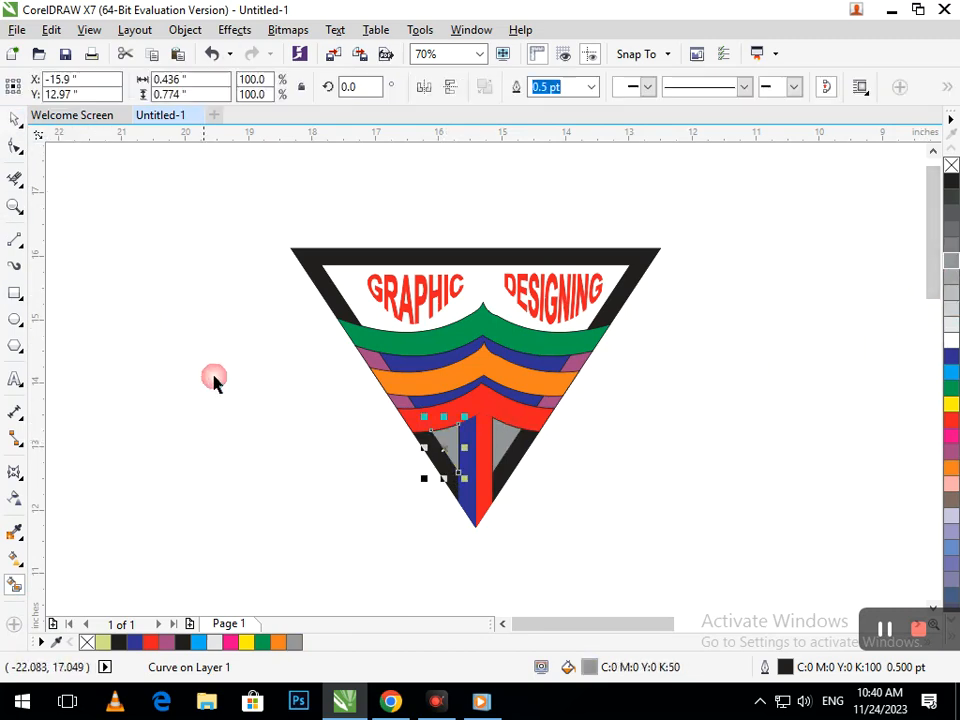
# Step: Fill the lower curved band with orange and give the upper curved band a cyan fill and outline
pyautogui.click(510, 420)
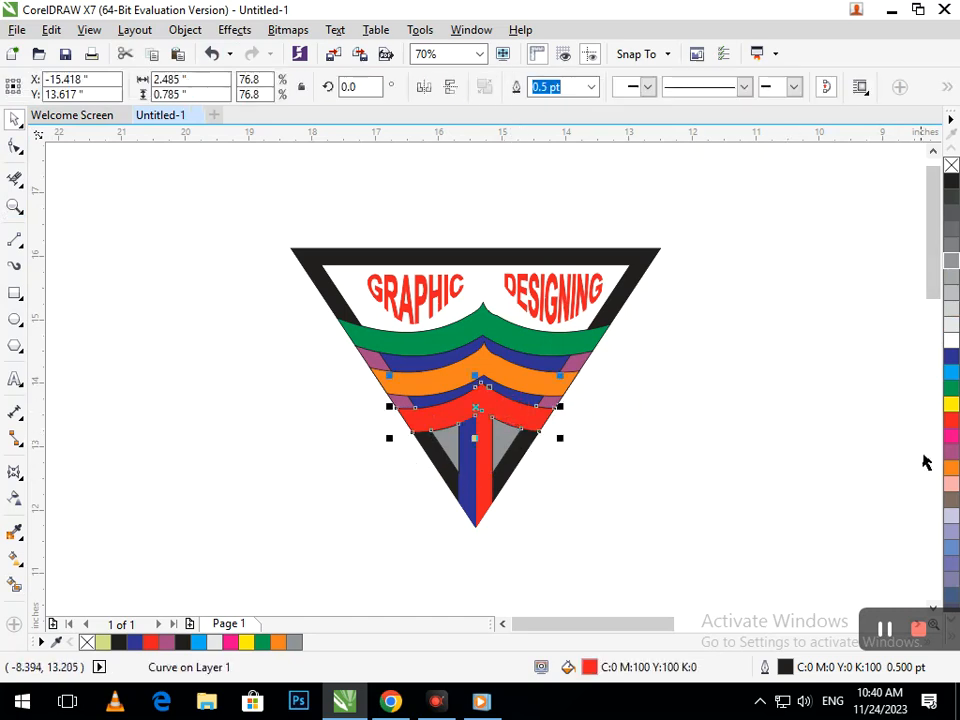
pyautogui.click(952, 468)
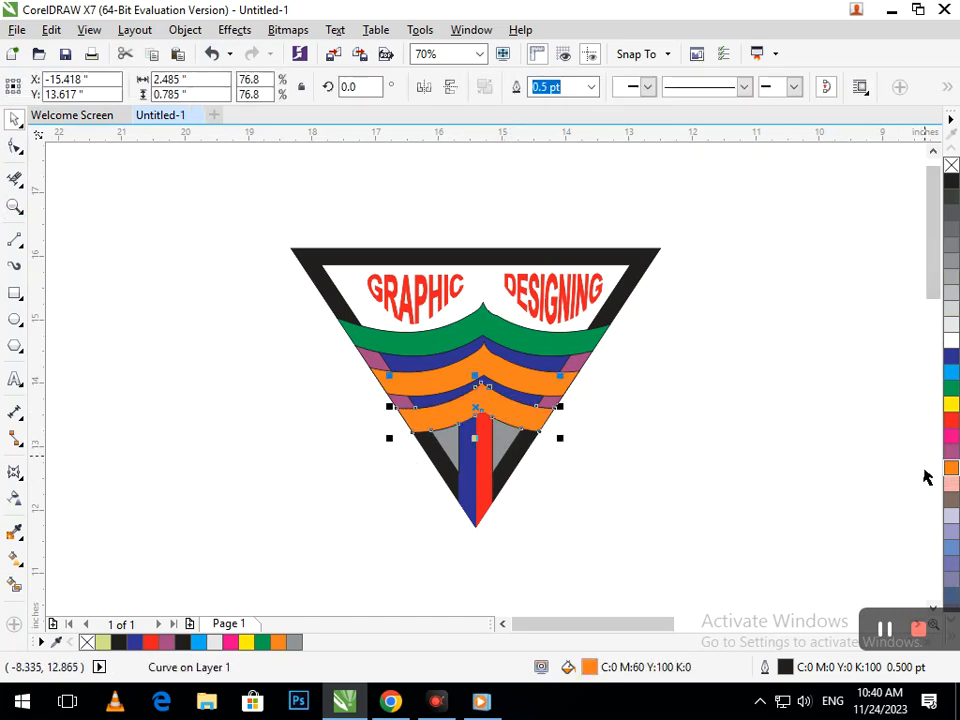
pyautogui.click(512, 340)
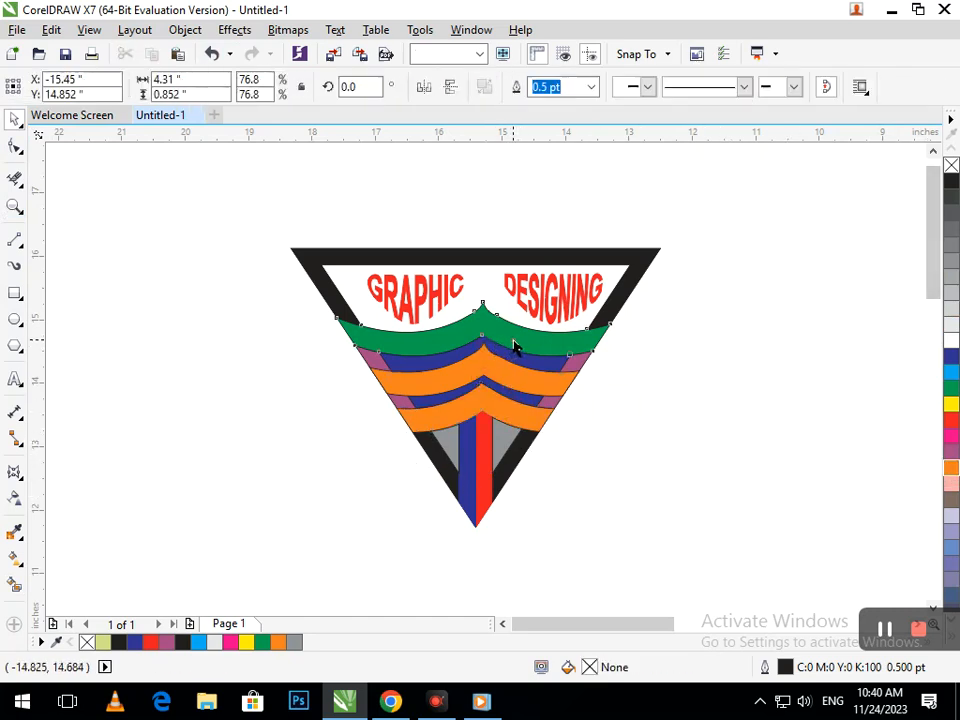
pyautogui.click(952, 186)
pyautogui.click(952, 360)
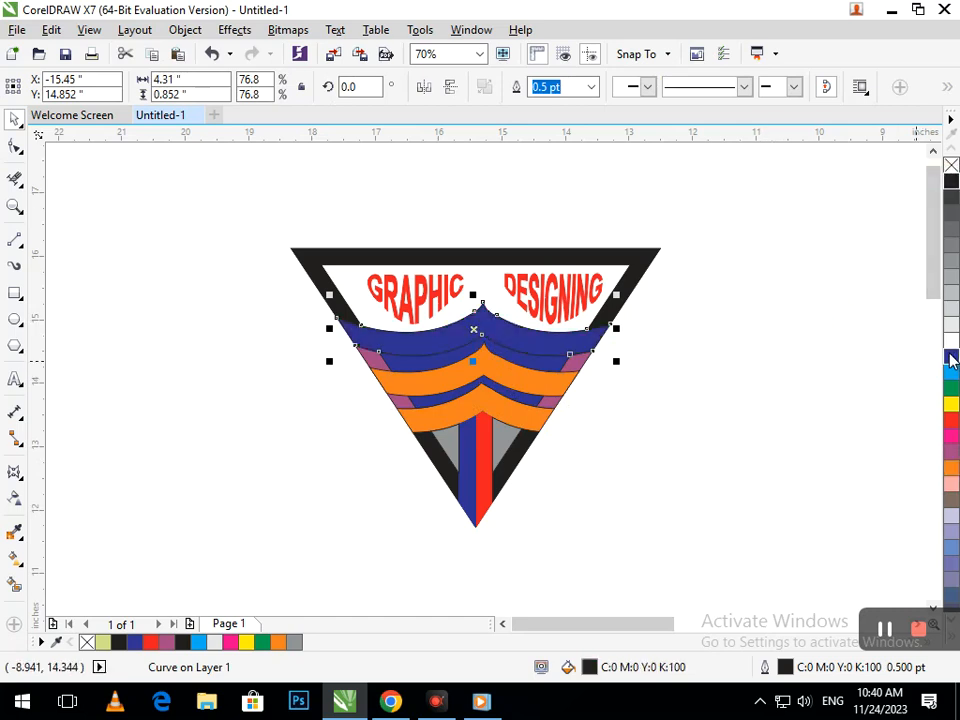
pyautogui.rightClick(952, 360)
pyautogui.click(952, 372)
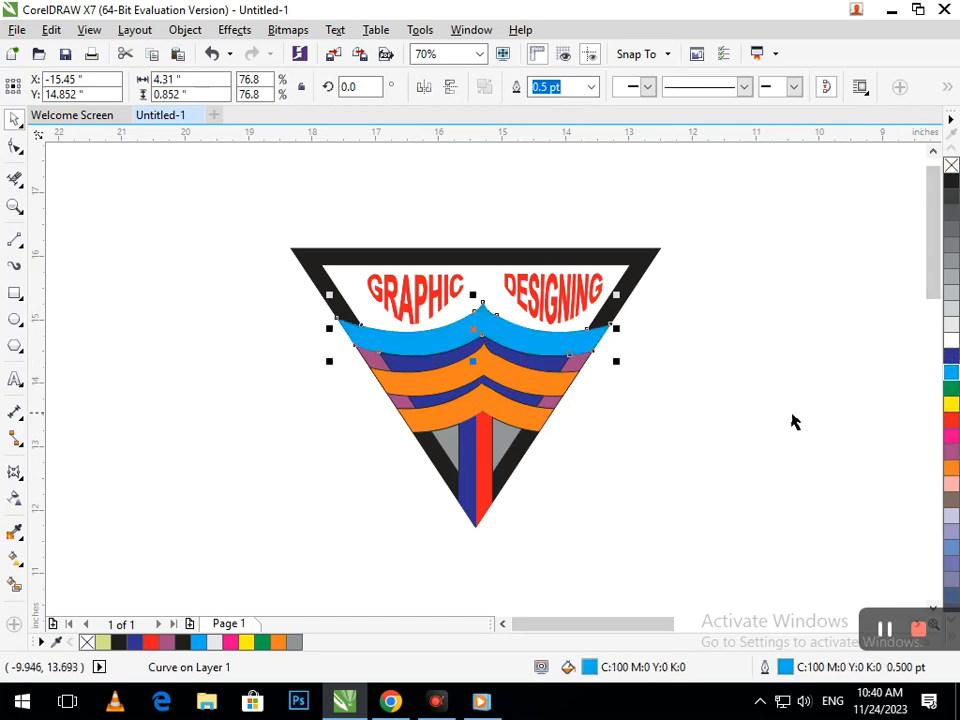
# Step: Fill the middle curved band with red
pyautogui.click(784, 396)
pyautogui.scroll(-5, 195, 281)
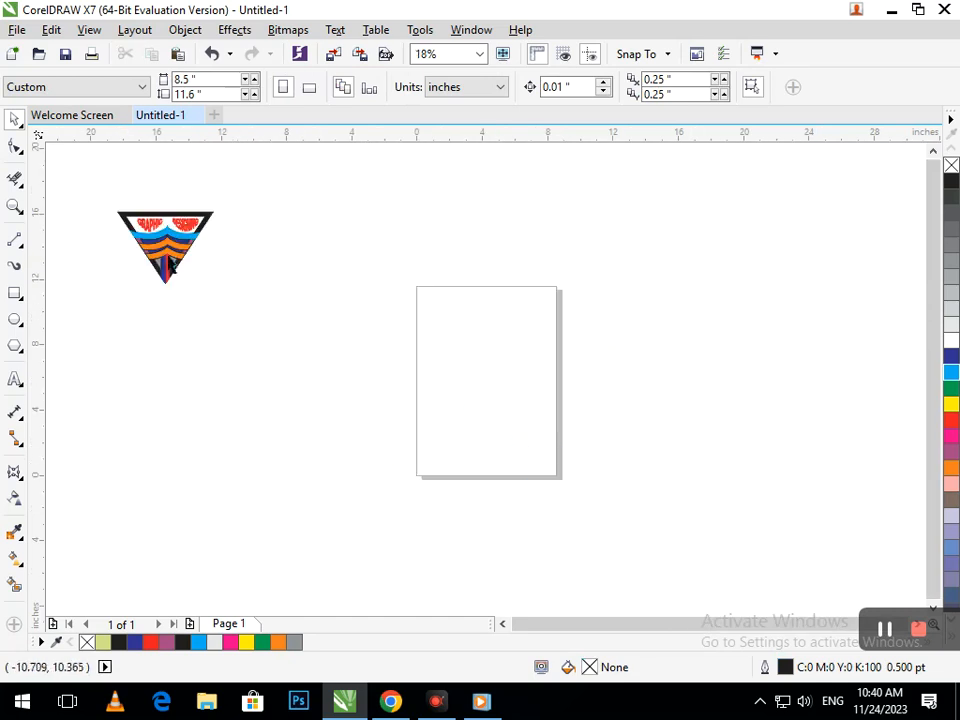
pyautogui.scroll(4, 136, 201)
pyautogui.moveTo(166, 208); pyautogui.dragTo(452, 410)
pyautogui.click(408, 379)
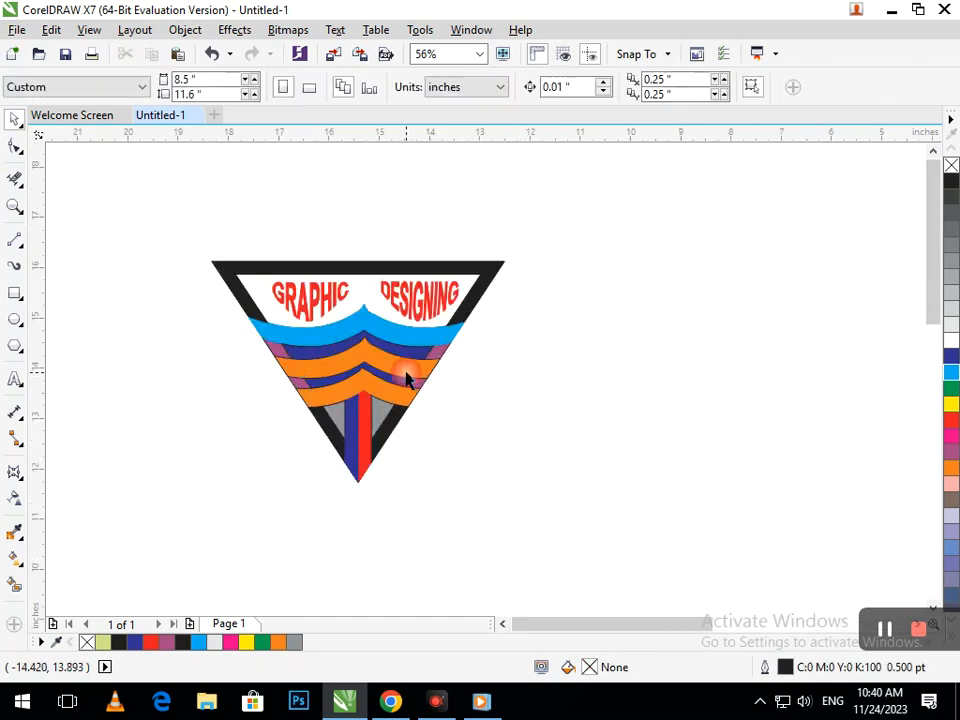
pyautogui.click(951, 420)
pyautogui.click(152, 268)
# Step: Select all parts of the emblem and move it to the middle of the visible canvas
pyautogui.moveTo(144, 189); pyautogui.dragTo(519, 461)
pyautogui.moveTo(343, 401); pyautogui.dragTo(625, 470)
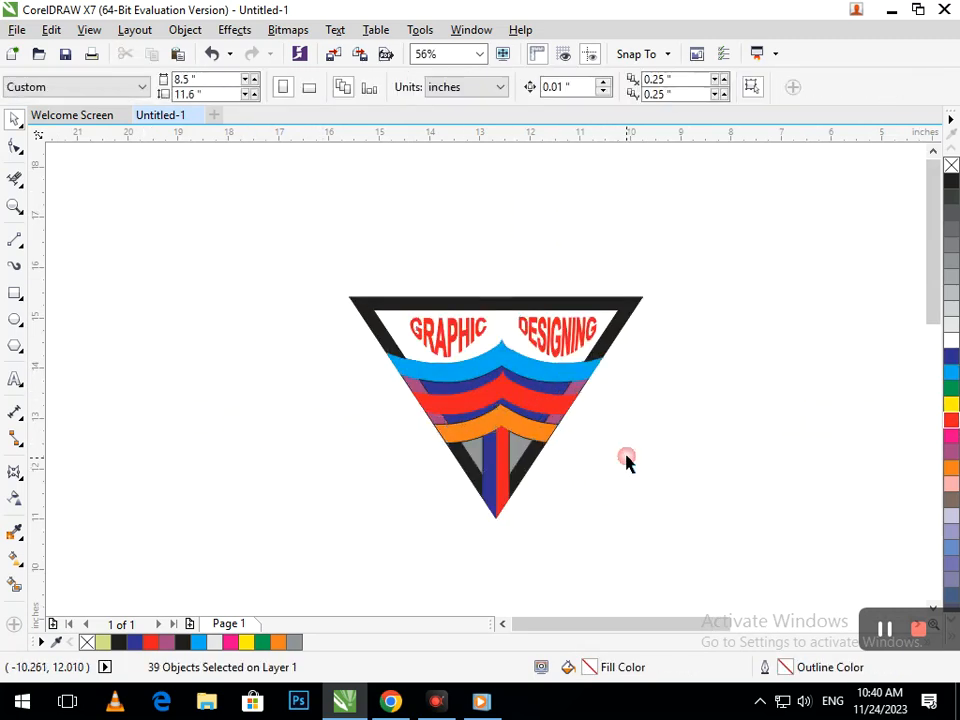
pyautogui.moveTo(264, 219); pyautogui.dragTo(557, 497)
pyautogui.moveTo(518, 440); pyautogui.dragTo(487, 400)
# Step: Colour the fill and outline of the words DESIGNING and GRAPHIC dark blue
pyautogui.click(531, 318)
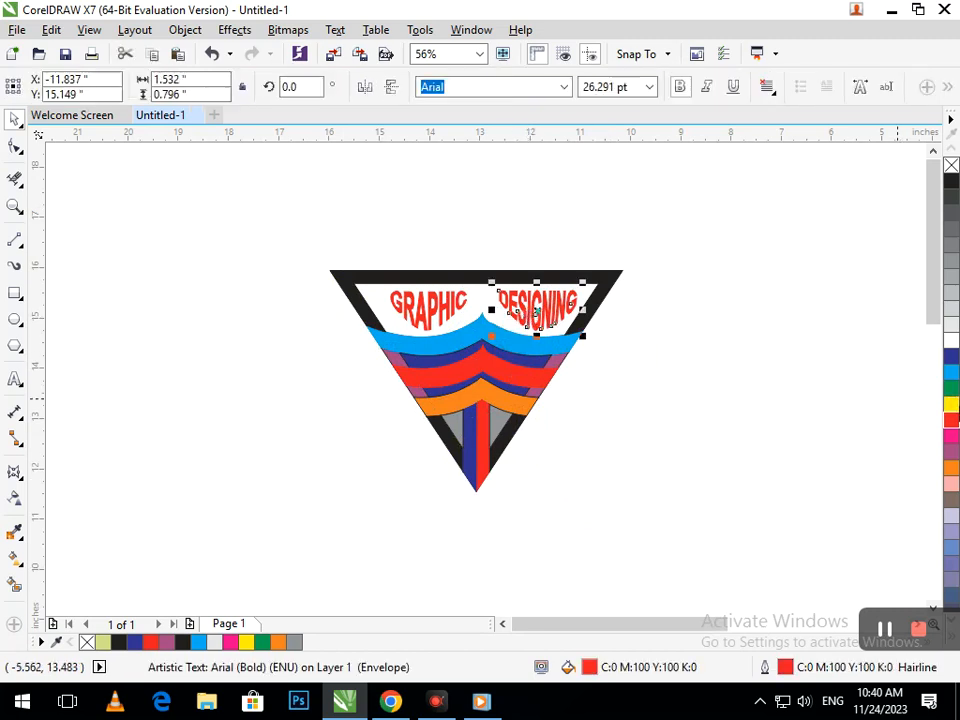
pyautogui.click(950, 352)
pyautogui.press('Escape')
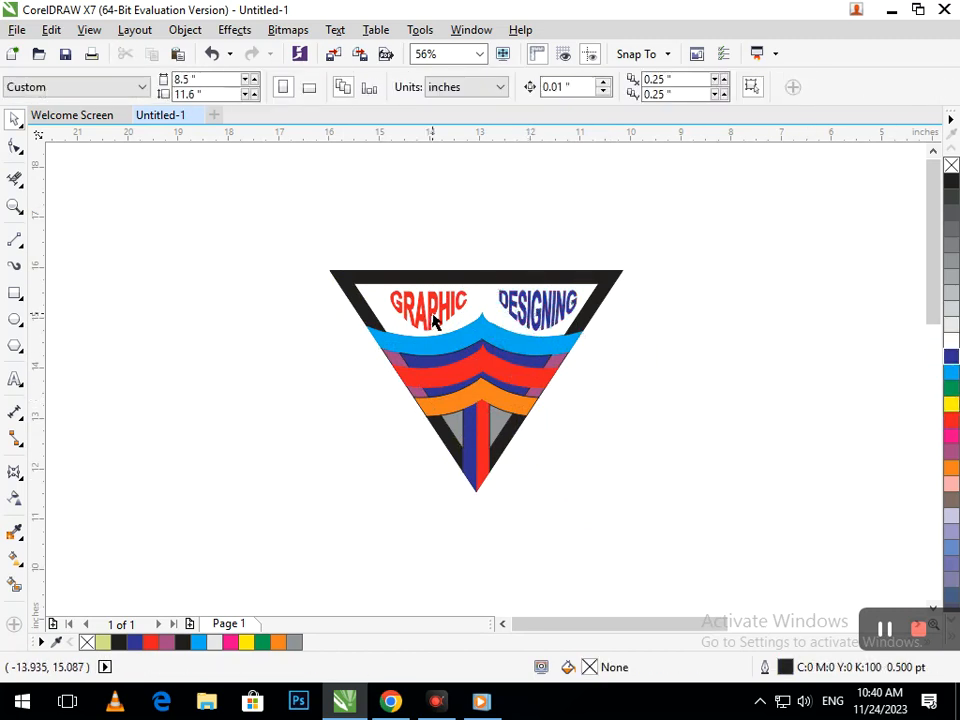
pyautogui.click(432, 320)
pyautogui.click(951, 357)
pyautogui.click(784, 409)
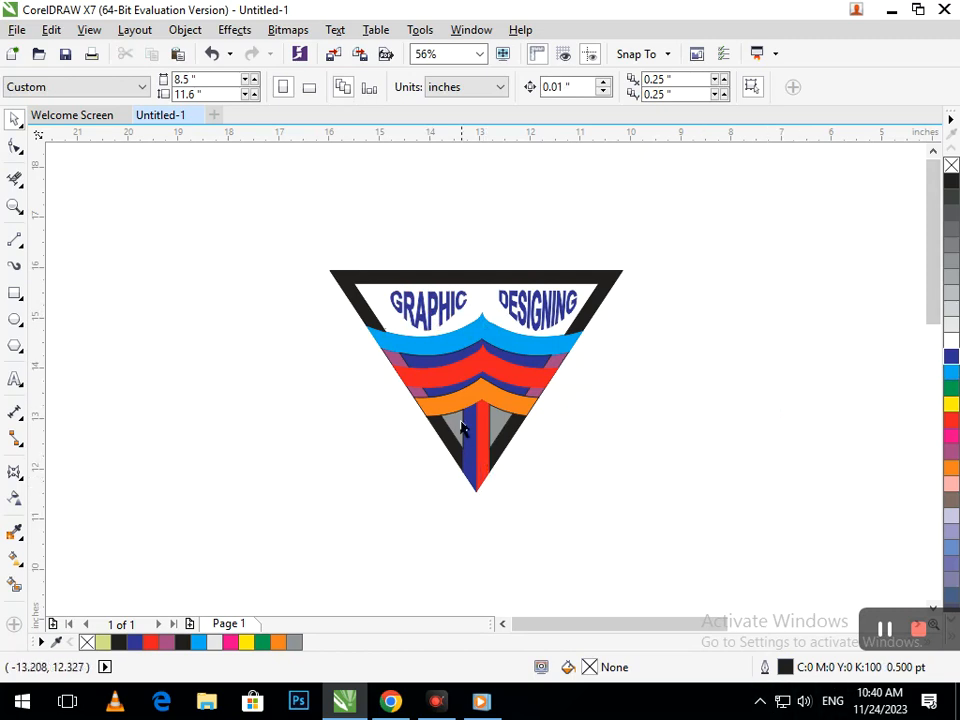
# Step: Try purple and green fills on the dark blue shape behind the curved bands
pyautogui.click(512, 367)
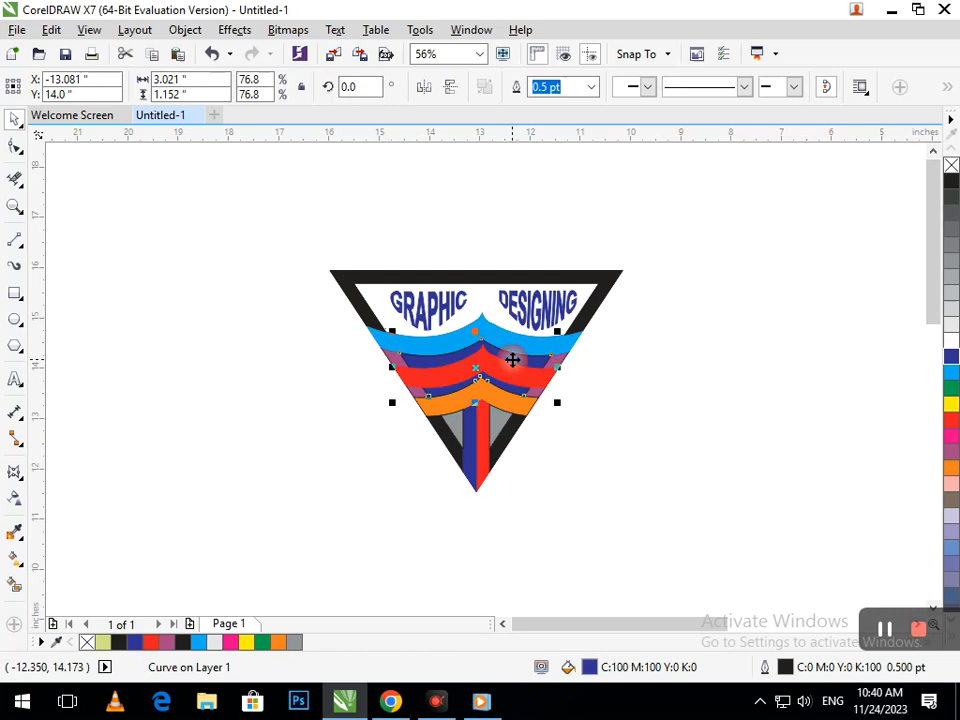
pyautogui.click(952, 453)
pyautogui.click(951, 389)
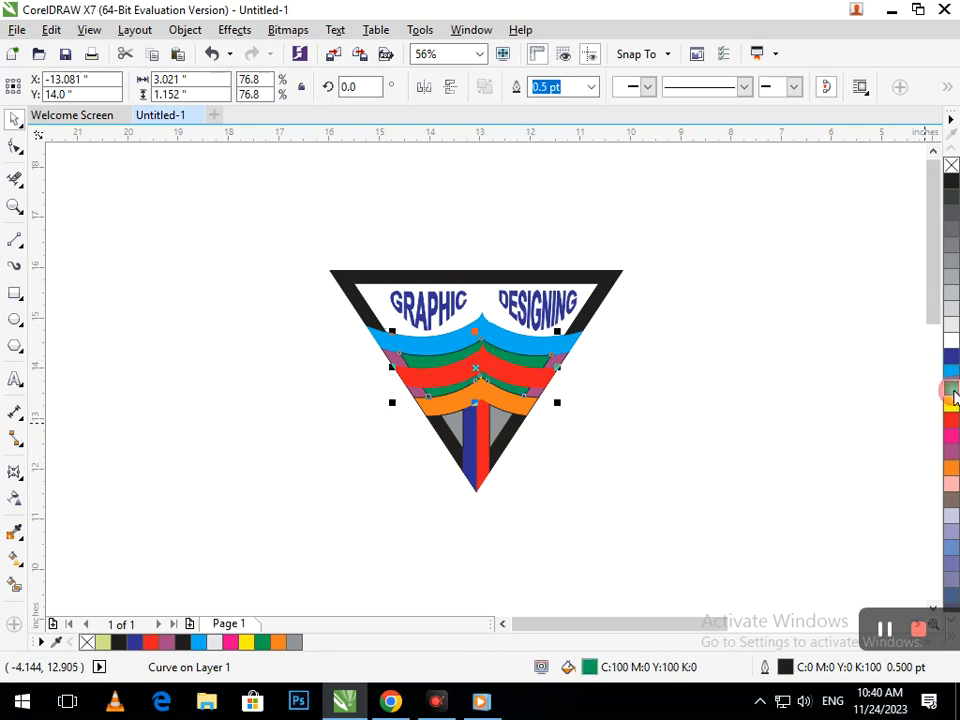
pyautogui.click(697, 417)
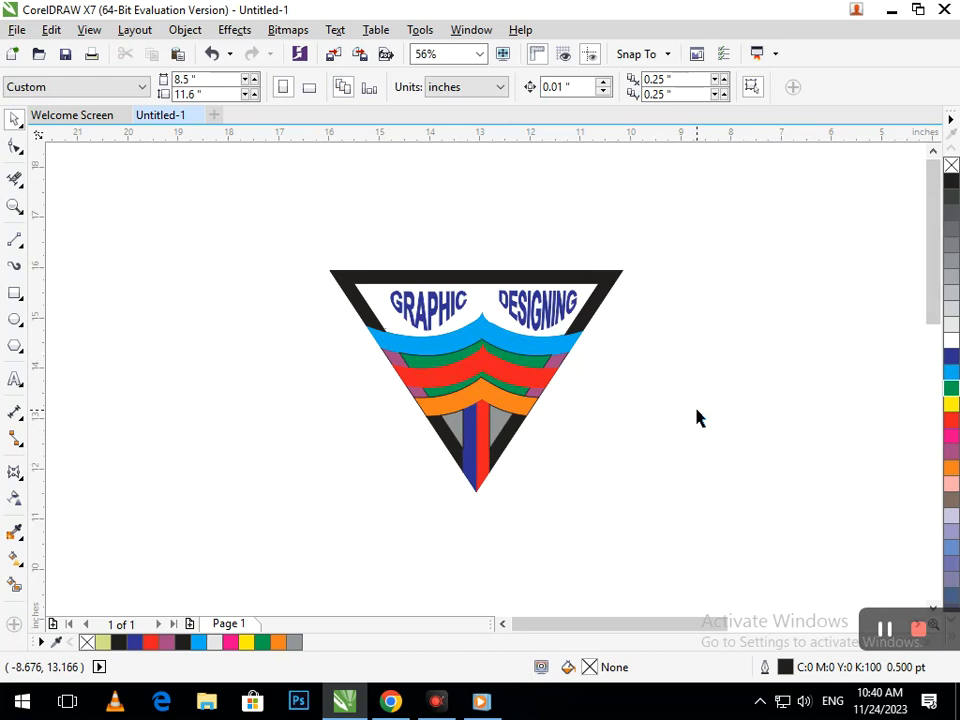
# Step: Undo the green and purple fills on the shape behind the curved bands
pyautogui.hotkey('ctrl', 'z')
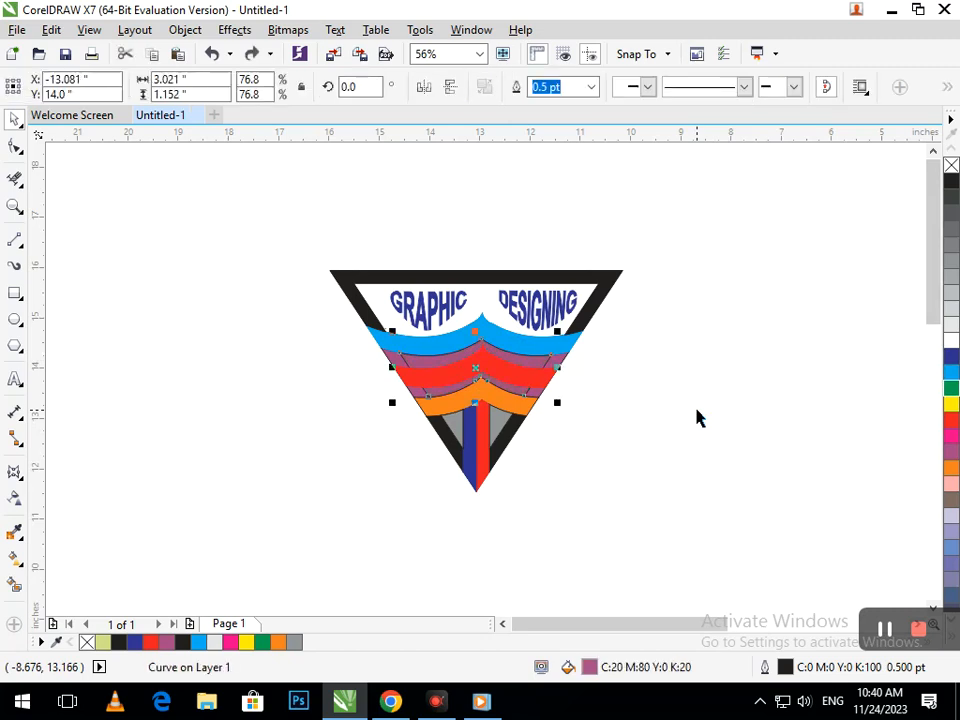
pyautogui.hotkey('ctrl', 'z')
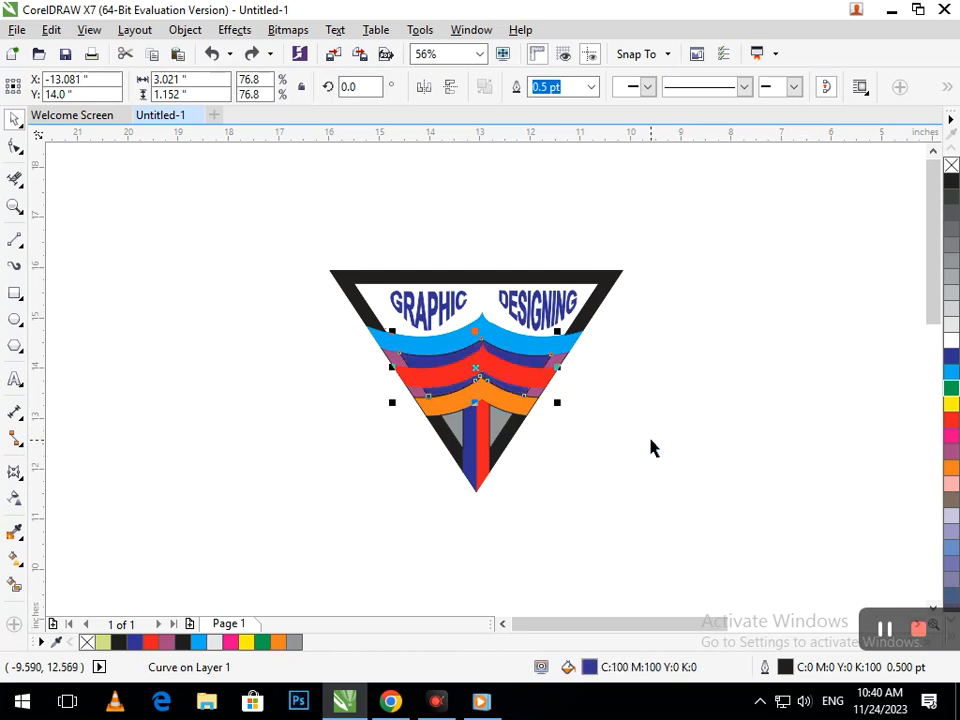
pyautogui.click(651, 440)
# Step: Give the words DESIGNING and GRAPHIC a red fill and outline
pyautogui.click(546, 323)
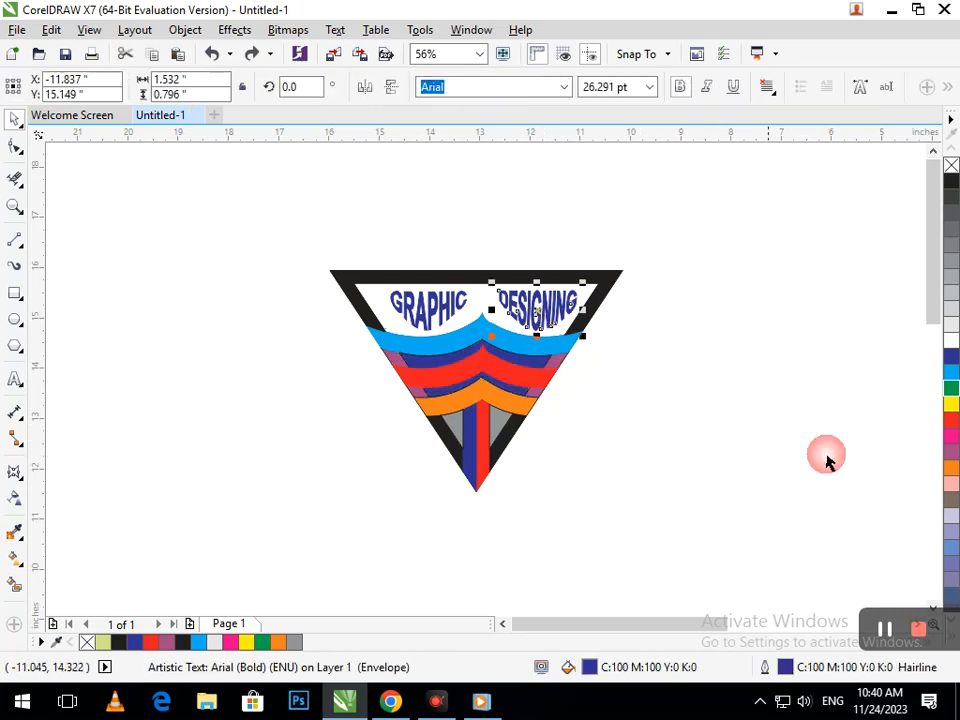
pyautogui.click(952, 426)
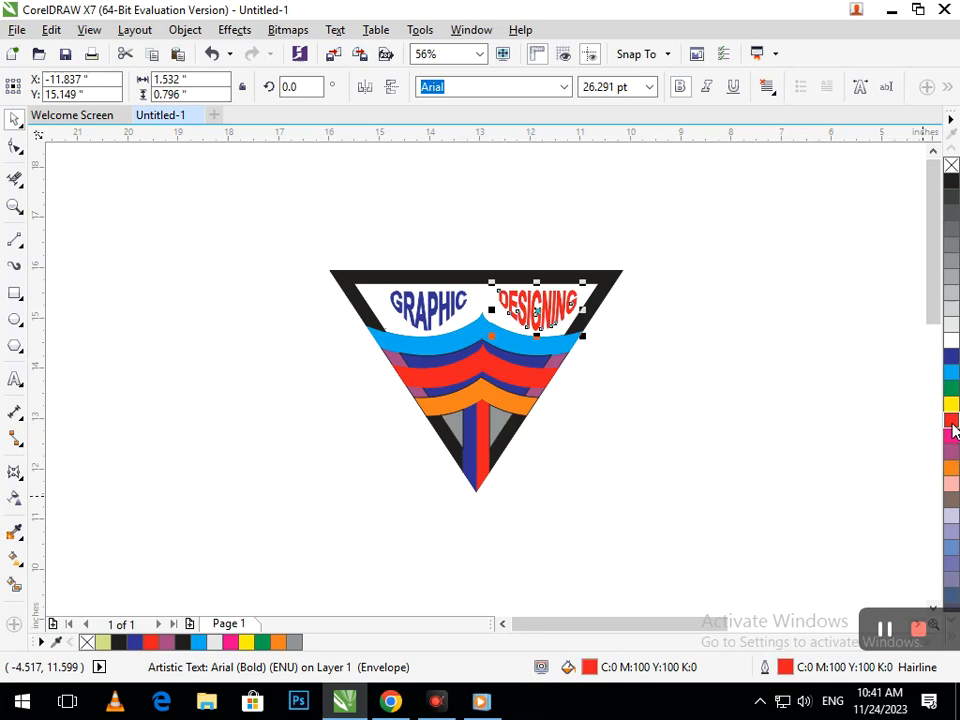
pyautogui.click(788, 428)
pyautogui.click(463, 317)
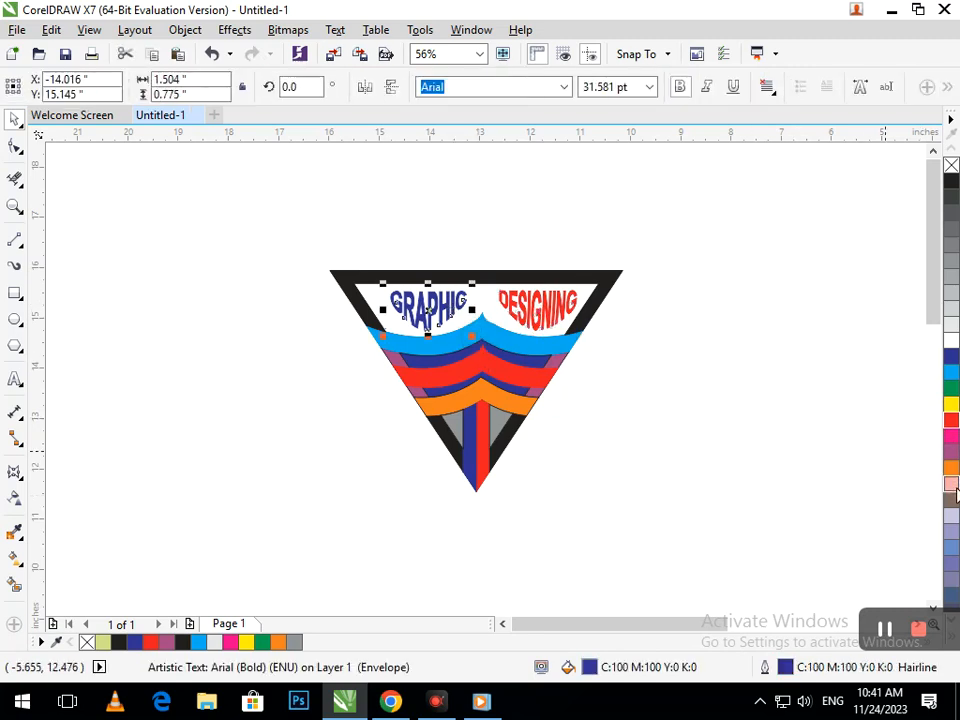
pyautogui.click(952, 420)
pyautogui.click(559, 614)
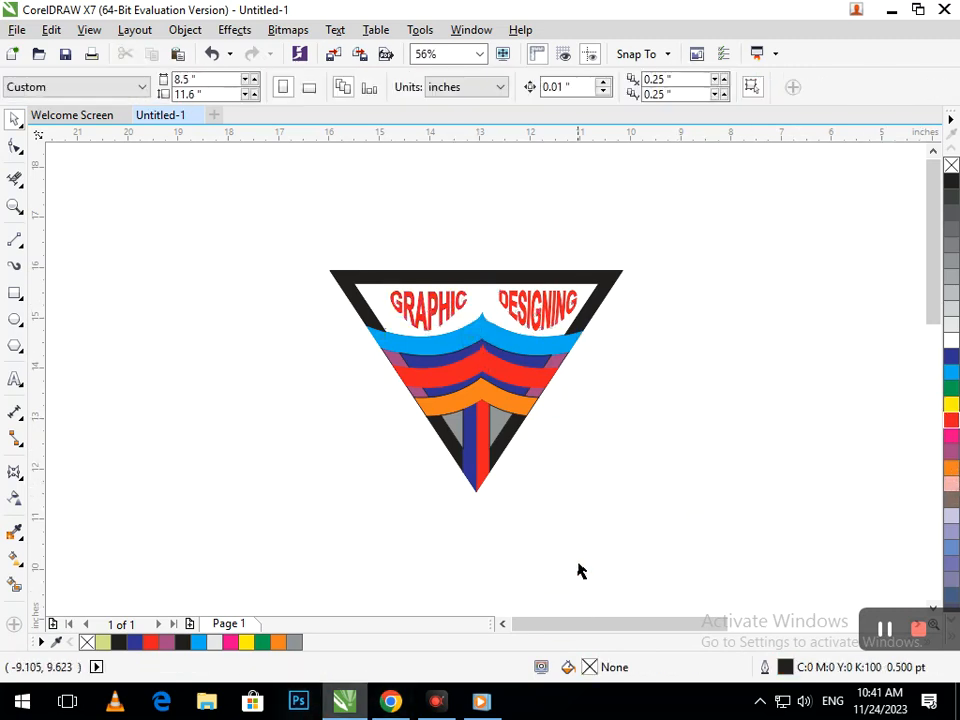
# Step: Select the upper curved band together with the GRAPHIC DESIGNING text and fill them with black
pyautogui.moveTo(354, 210); pyautogui.dragTo(699, 354)
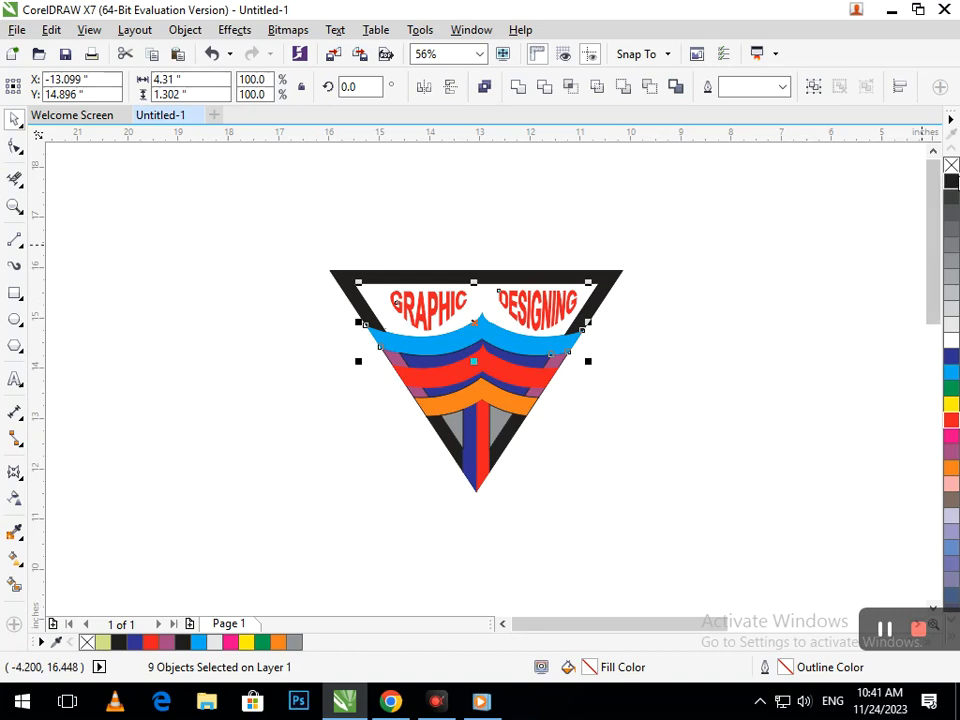
pyautogui.click(952, 175)
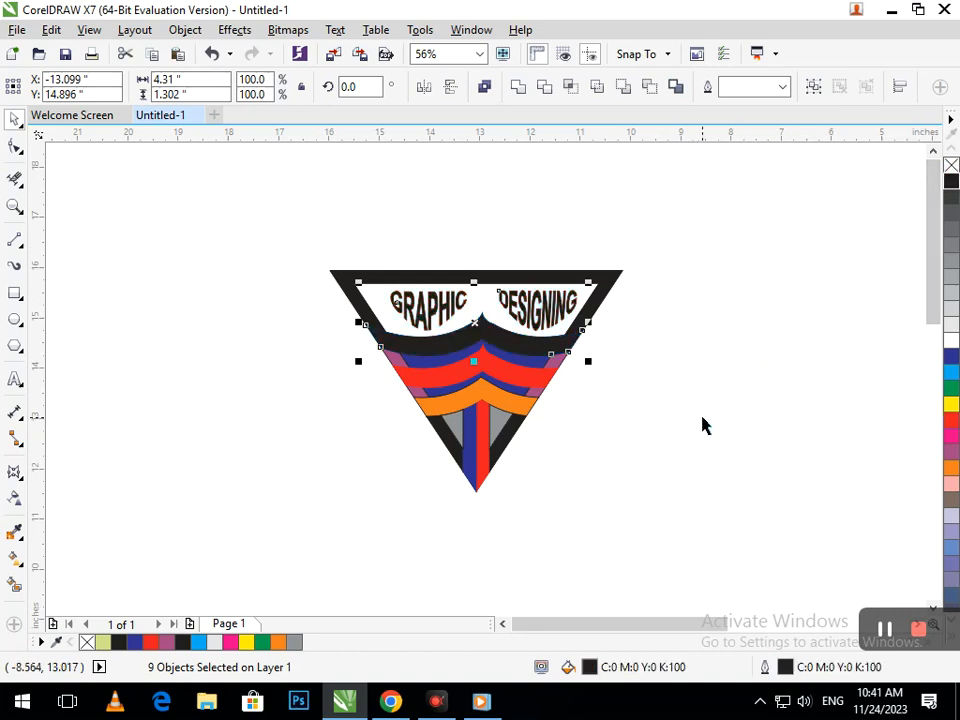
pyautogui.click(703, 459)
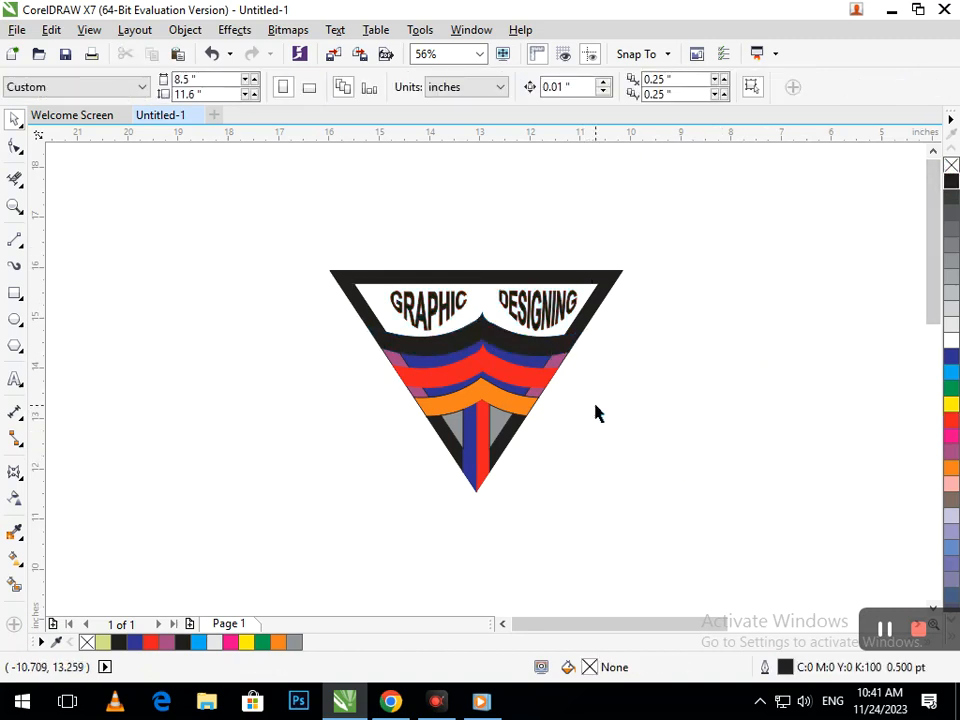
# Step: Try a green fill and outline on the word DESIGNING
pyautogui.click(531, 332)
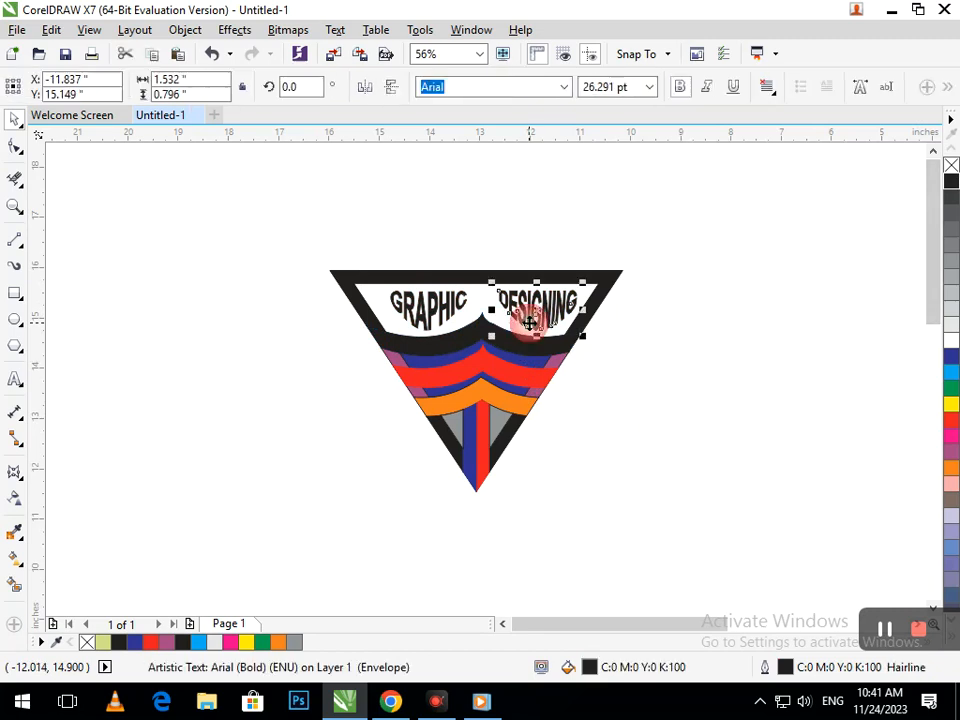
pyautogui.click(951, 390)
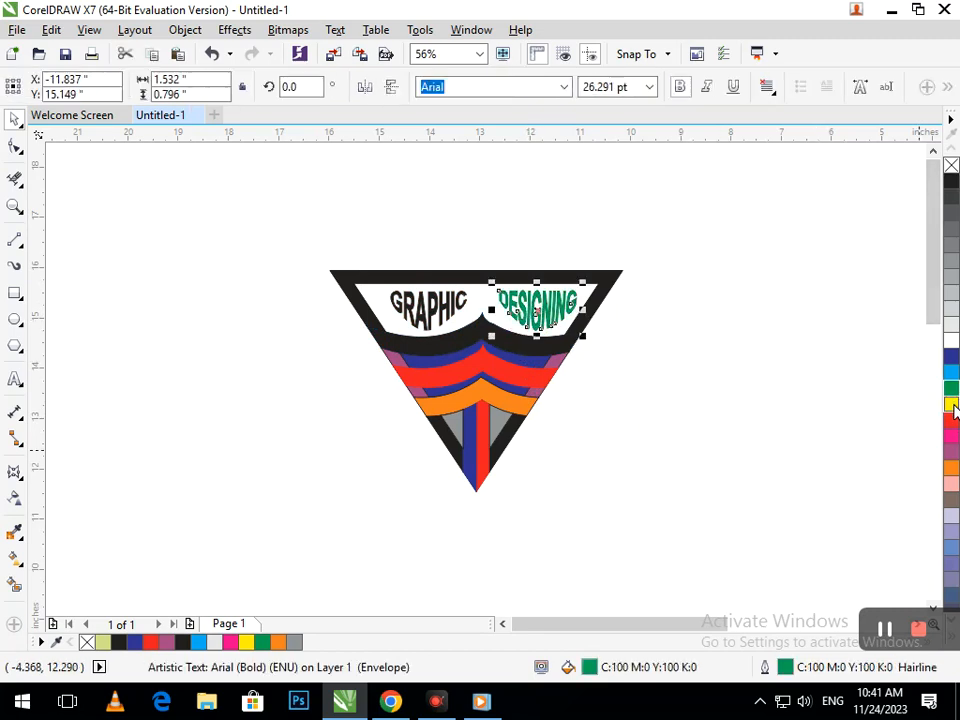
pyautogui.click(677, 484)
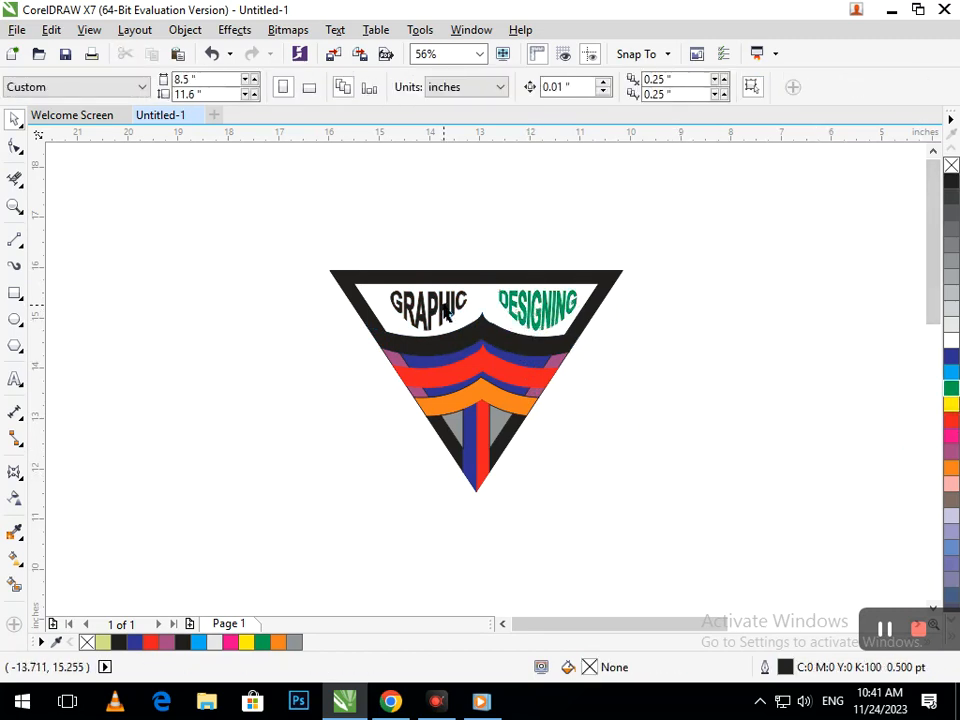
# Step: Undo the green colouring of the word DESIGNING and recolour the lettering cyan
pyautogui.hotkey('ctrl', 'z')
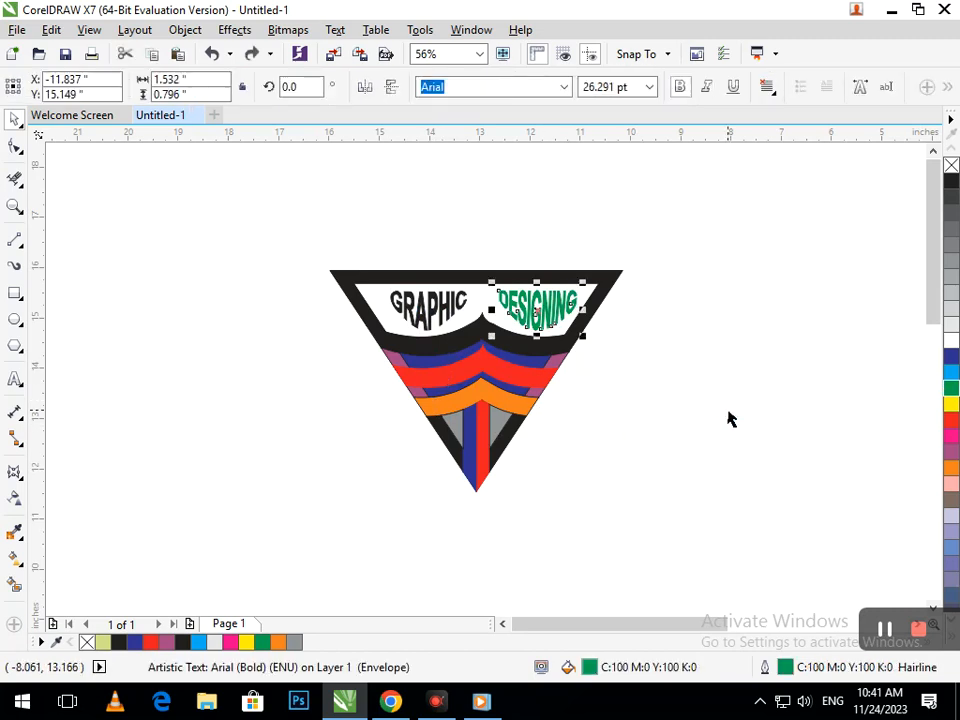
pyautogui.hotkey('ctrl', 'z')
pyautogui.click(951, 373)
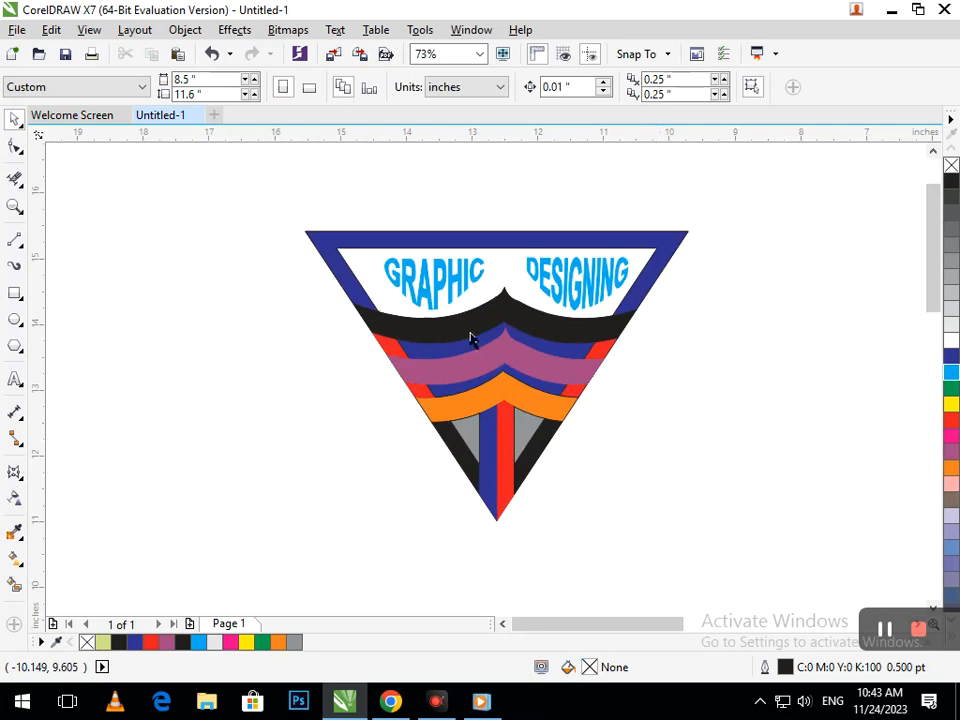
# Step: Select the whole emblem and move it slightly down and to the right
pyautogui.moveTo(259, 188); pyautogui.dragTo(780, 574)
pyautogui.moveTo(478, 508)
pyautogui.mouseDown()
pyautogui.moveTo(515, 493)
pyautogui.moveTo(486, 527)
pyautogui.mouseUp()
pyautogui.click(645, 497)
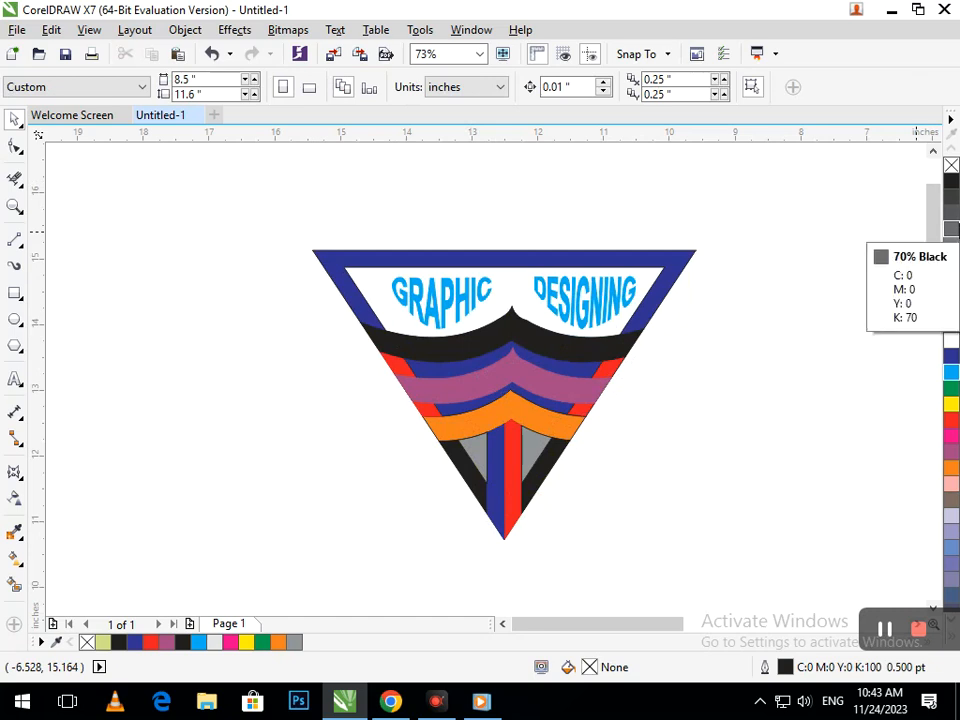